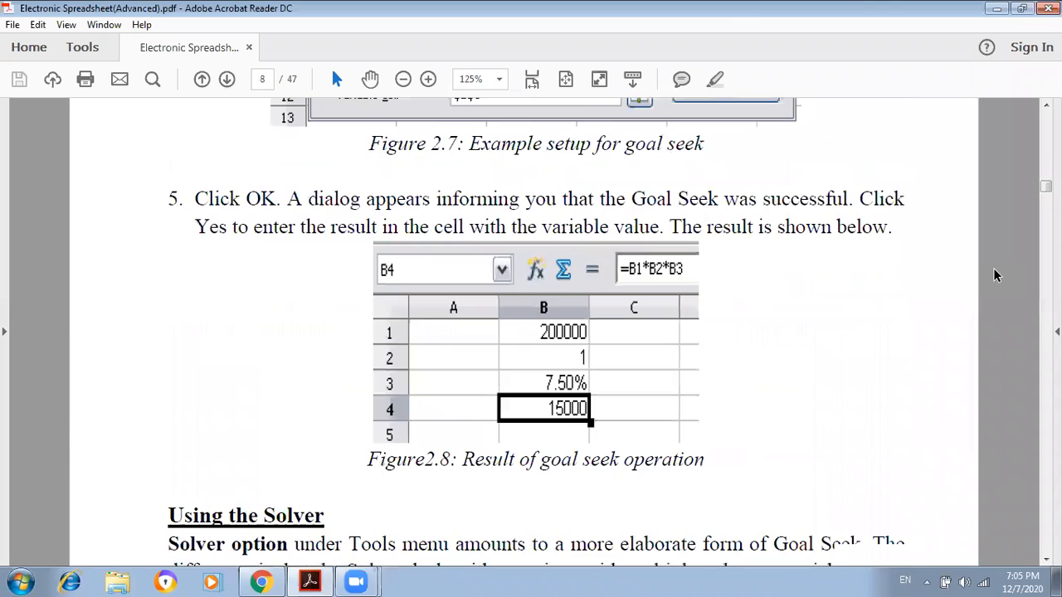
Step: Read through the Using the Solver section of the PDF, including the two-fund Solver example and its setup and result figures
scroll(995, 276, down, 3)
scroll(995, 275, down, 3)
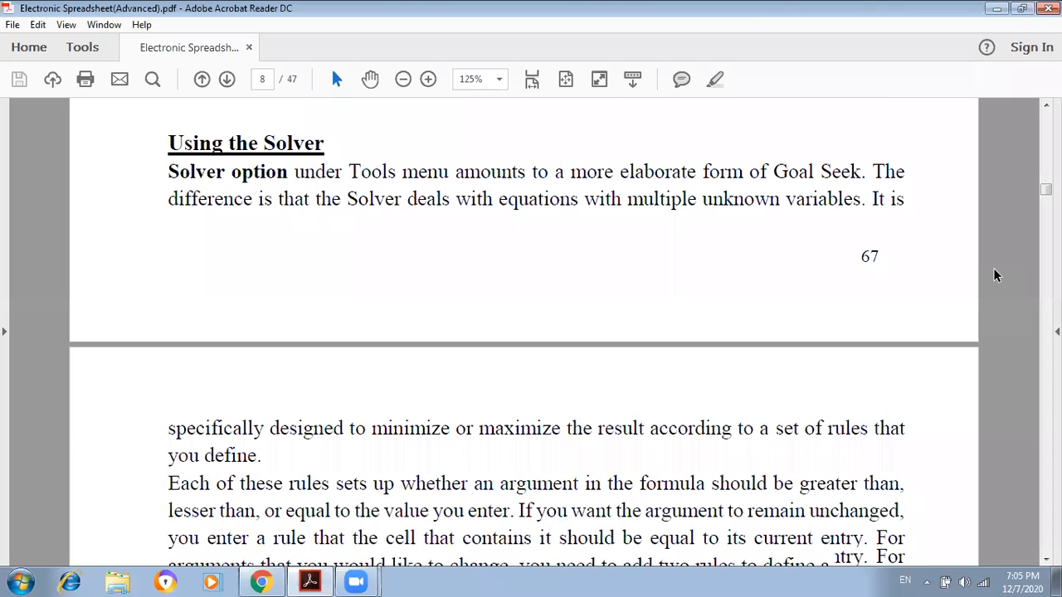
scroll(995, 275, down, 3)
scroll(995, 275, down, 3)
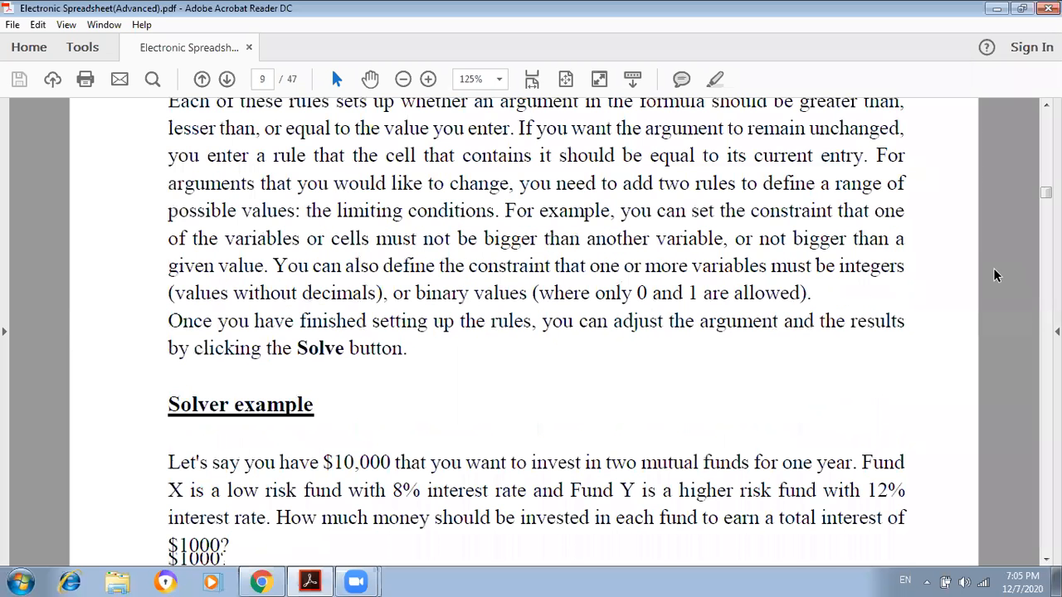
scroll(995, 275, down, 6)
scroll(995, 275, down, 4)
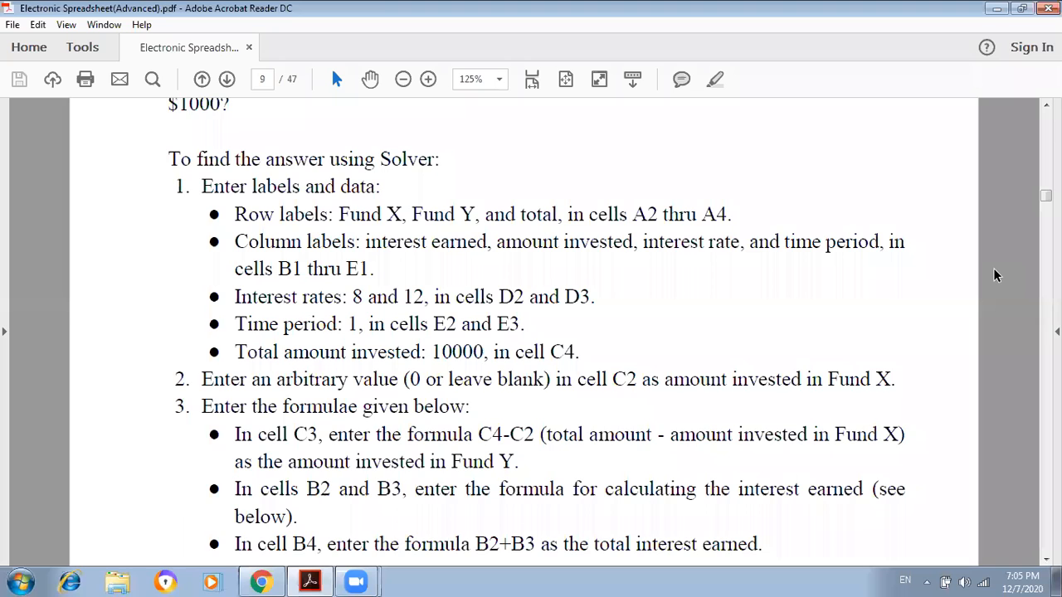
scroll(995, 276, down, 1)
scroll(995, 276, up, 2)
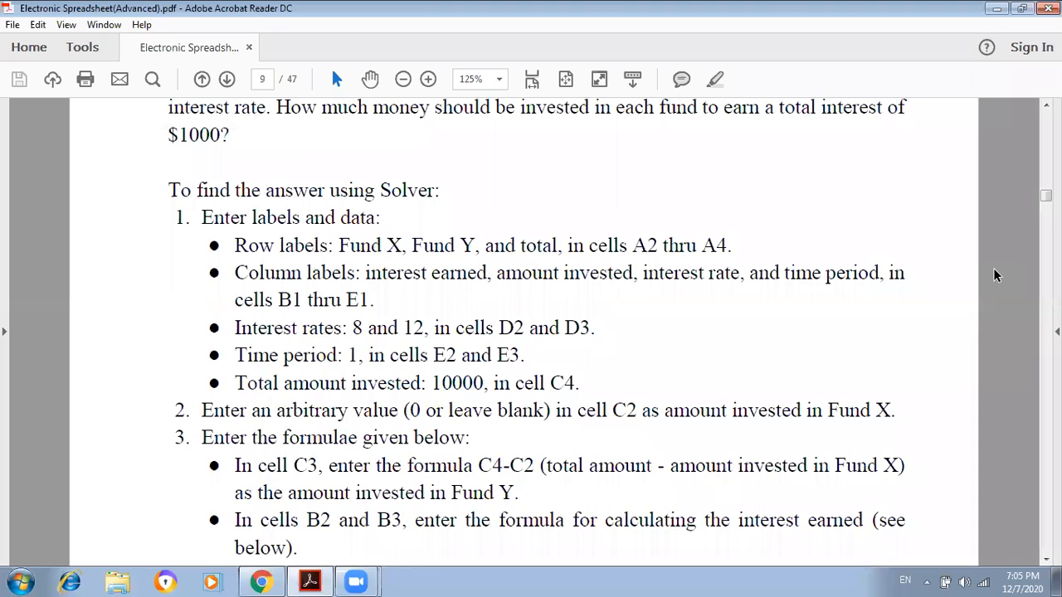
scroll(995, 275, down, 5)
scroll(996, 275, down, 3)
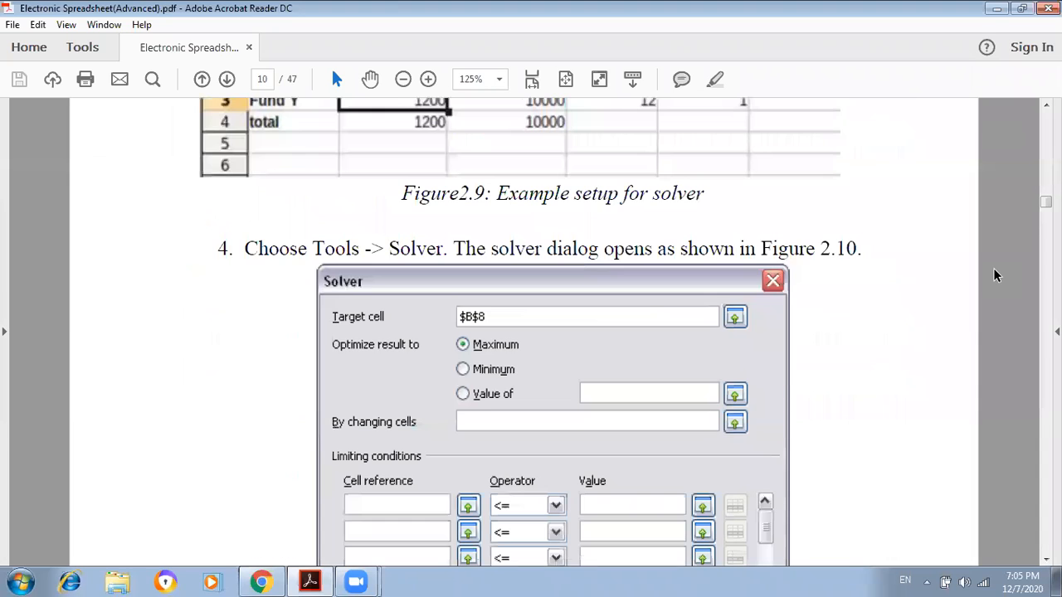
scroll(996, 276, down, 10)
scroll(995, 275, down, 8)
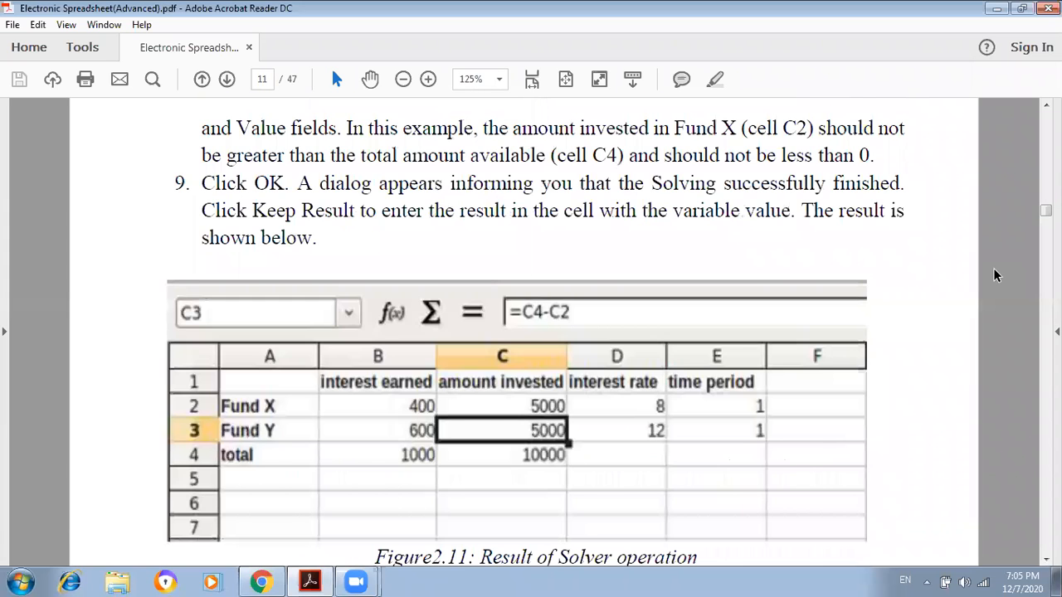
Step: Highlight "(75%)" in question 1 of the Activity/Questions section of the PDF
scroll(996, 276, down, 4)
scroll(995, 275, down, 4)
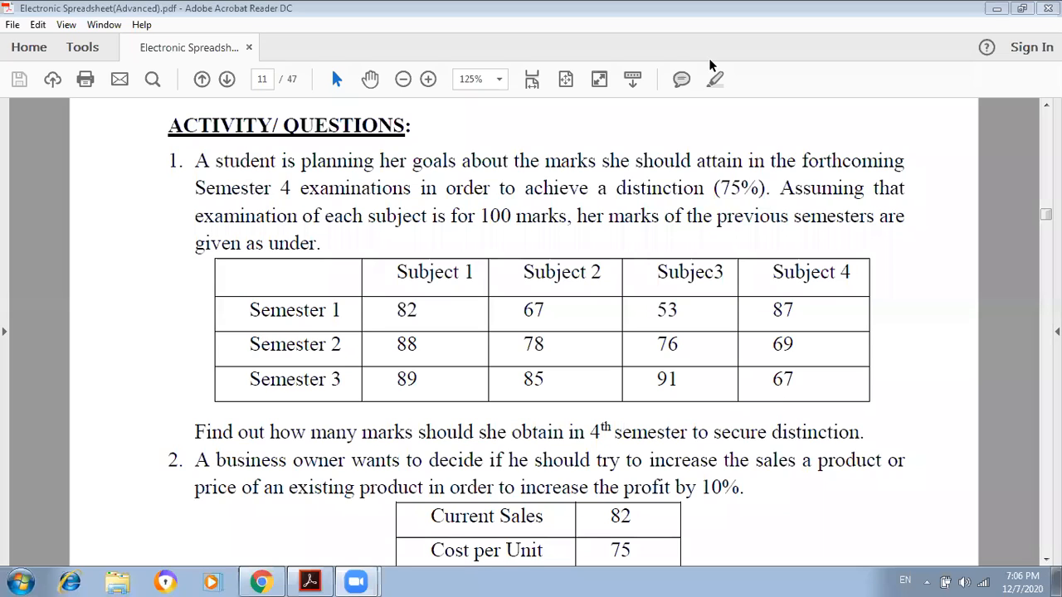
click(715, 79)
drag(763, 189, 730, 194)
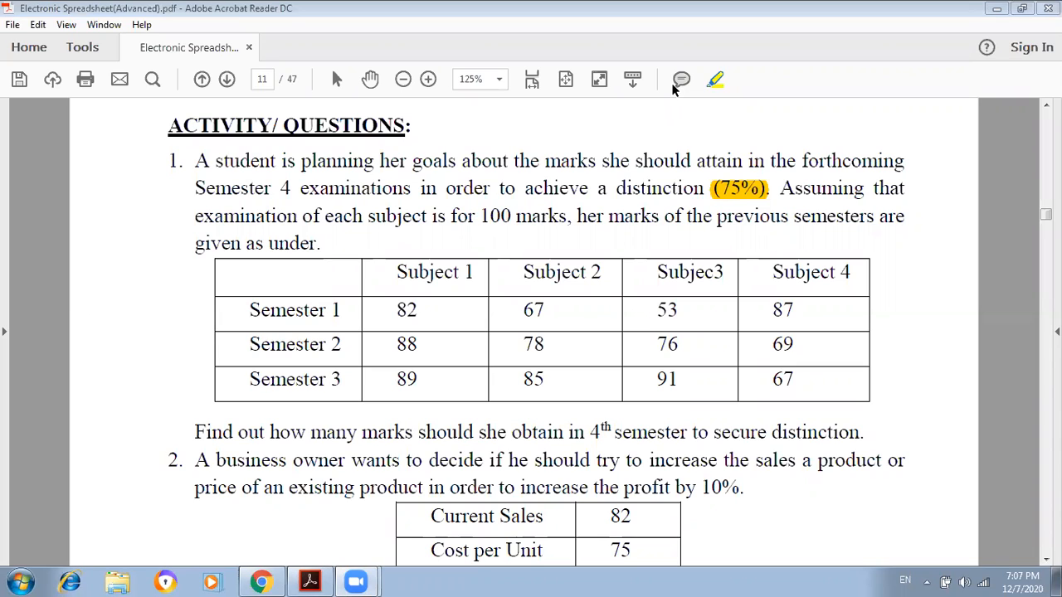
Step: Launch OpenOffice Calc with a new blank spreadsheet
click(9, 587)
text(calc)
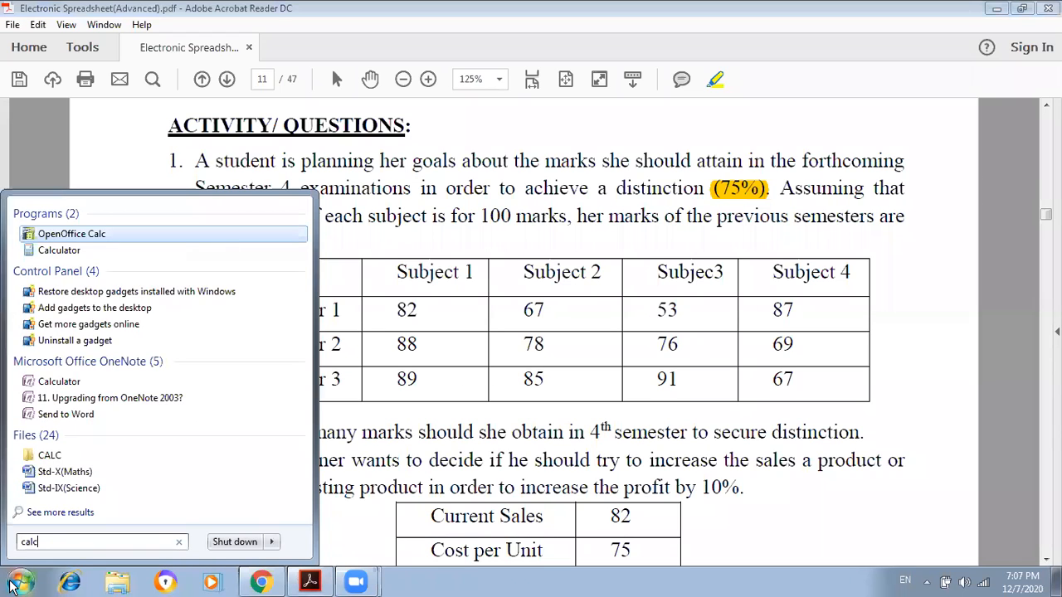
key(Return)
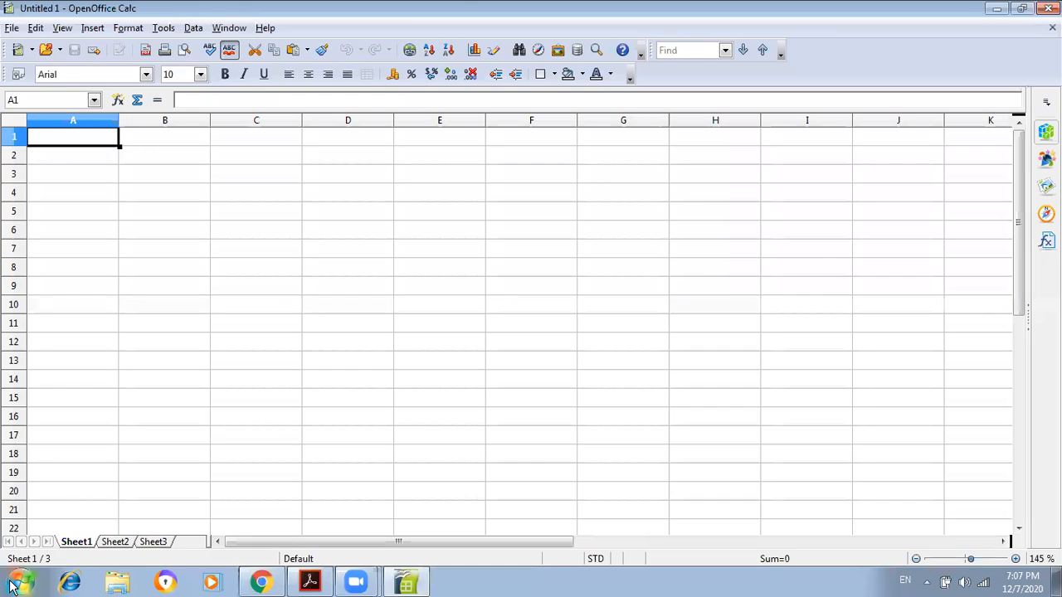
Step: Enter the column headings Sub1, Sub2, Sub3 and Sub4 in cells B1 to E1
click(159, 141)
text(S)
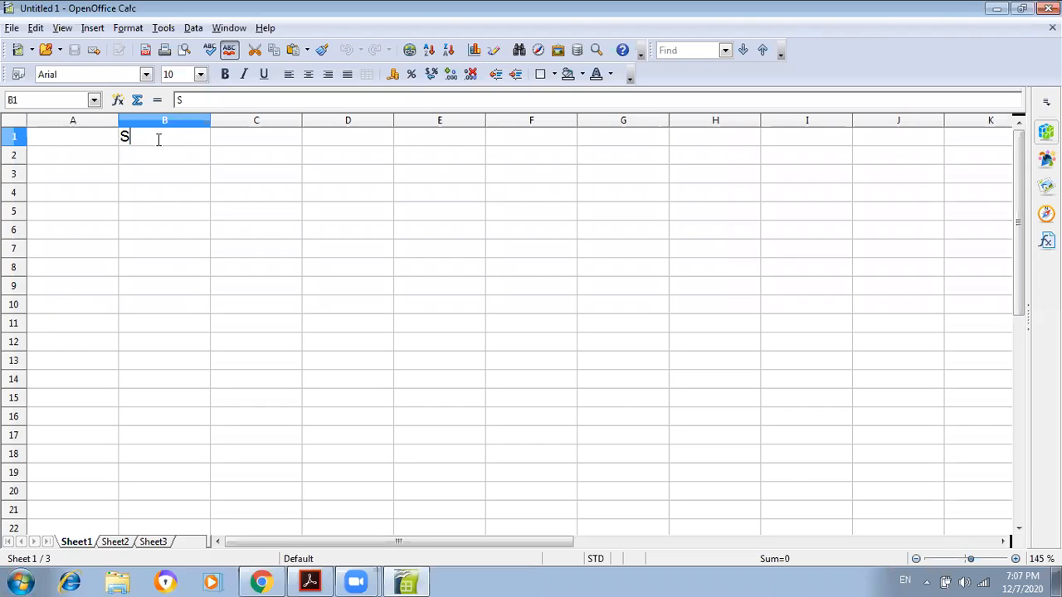
text(ub1)
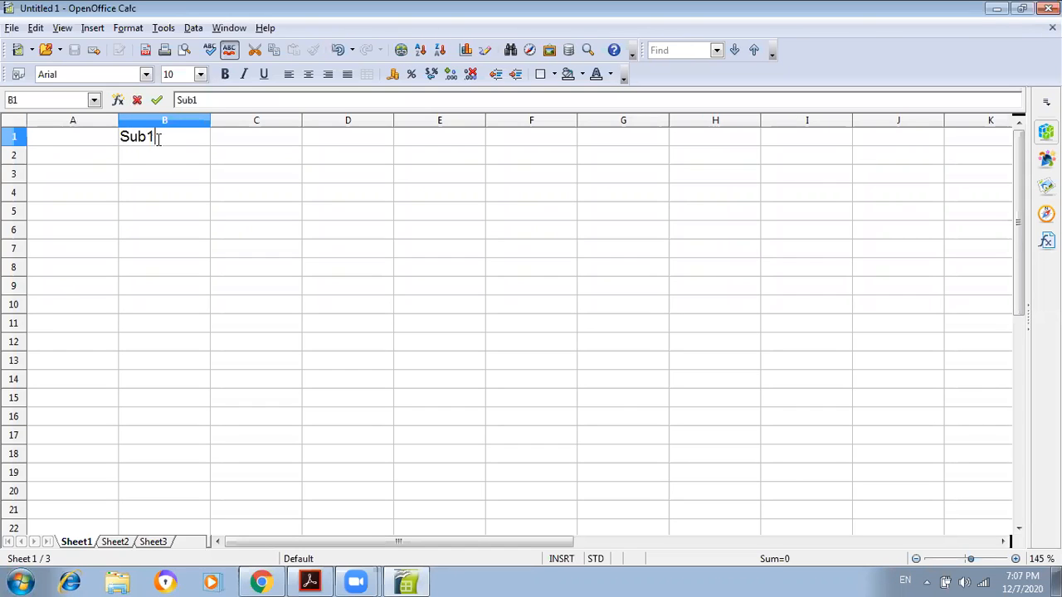
key(Tab)
text(Sub2)
key(Tab)
text(Sub)
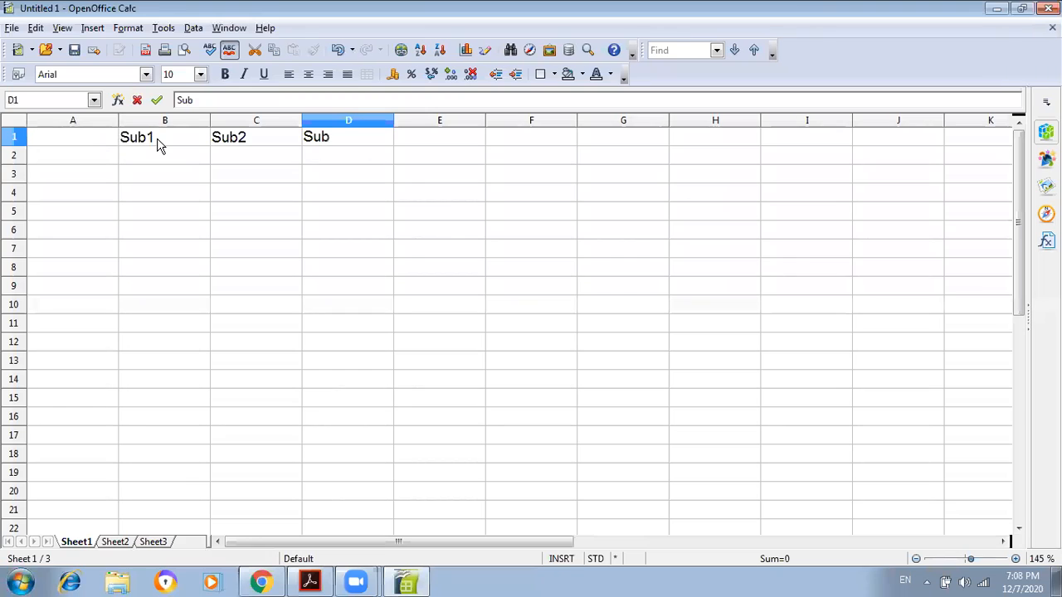
text(3)
key(Tab)
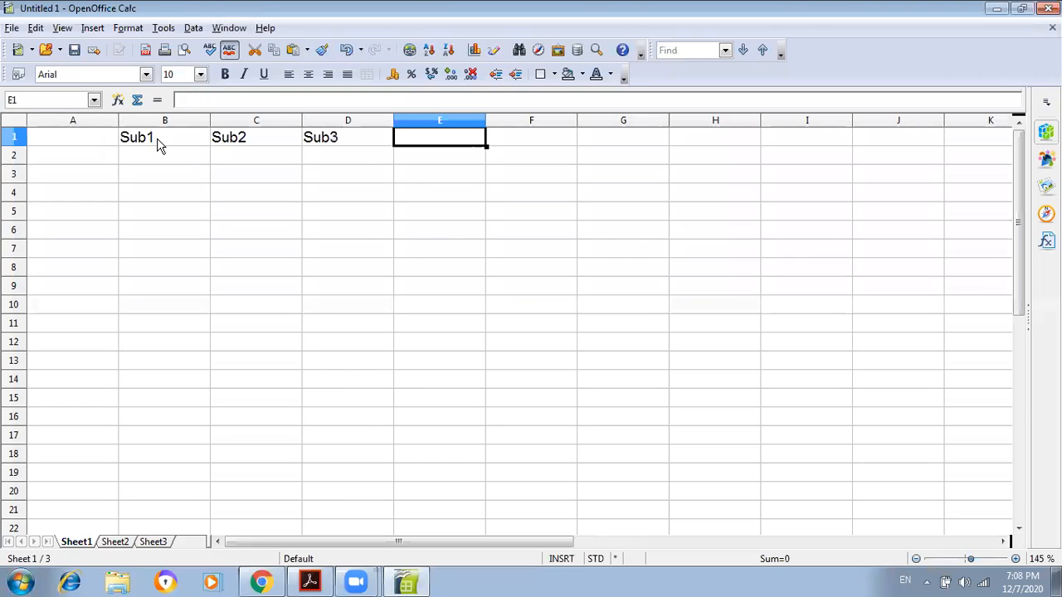
text(Sub4)
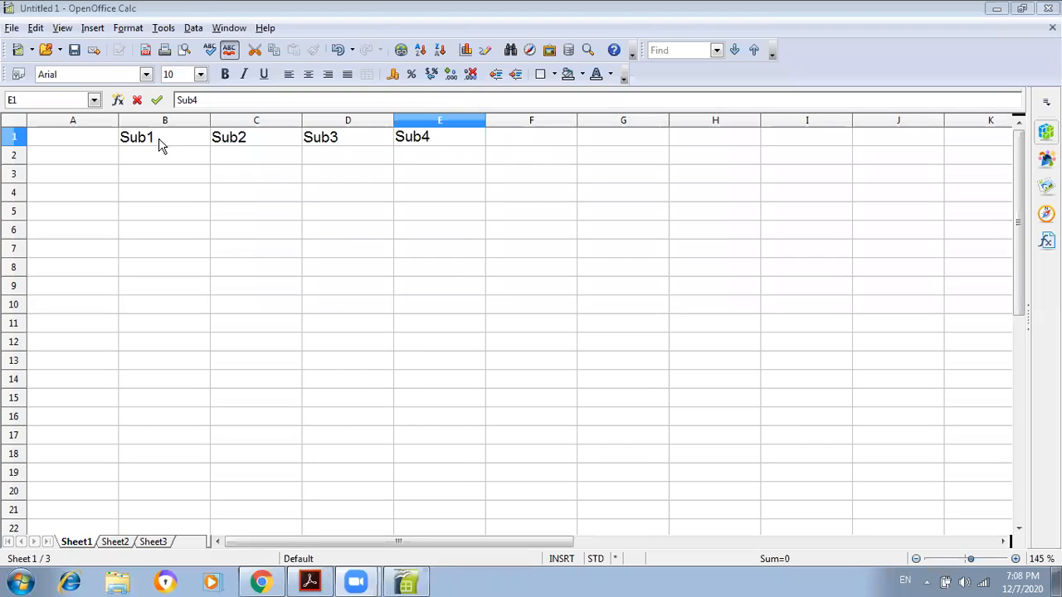
Step: Enter the row labels Sem1, Sem2 and Sem3 in cells A2 to A4
click(103, 156)
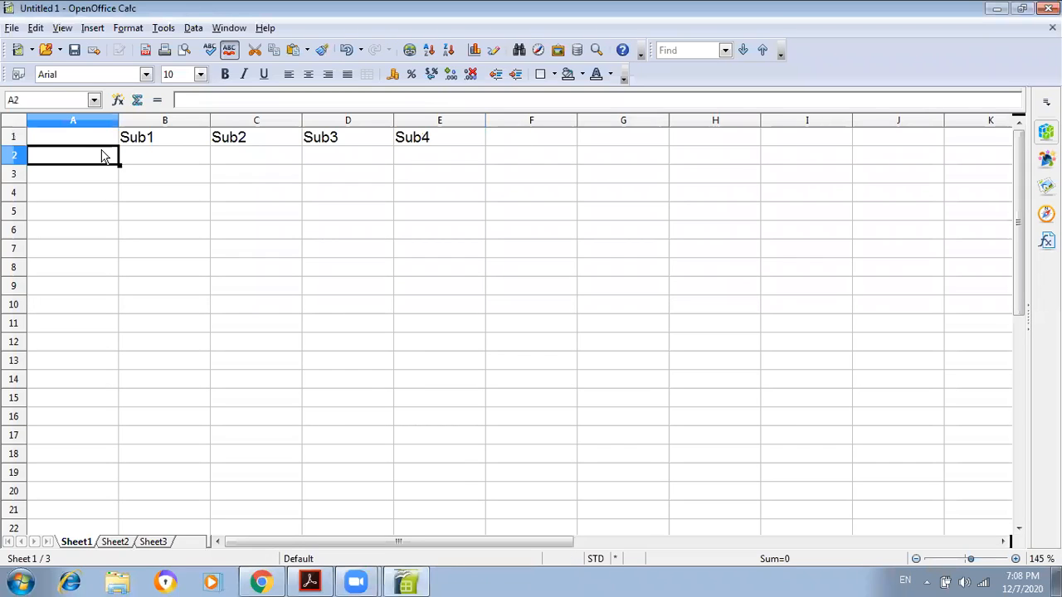
text(Sem)
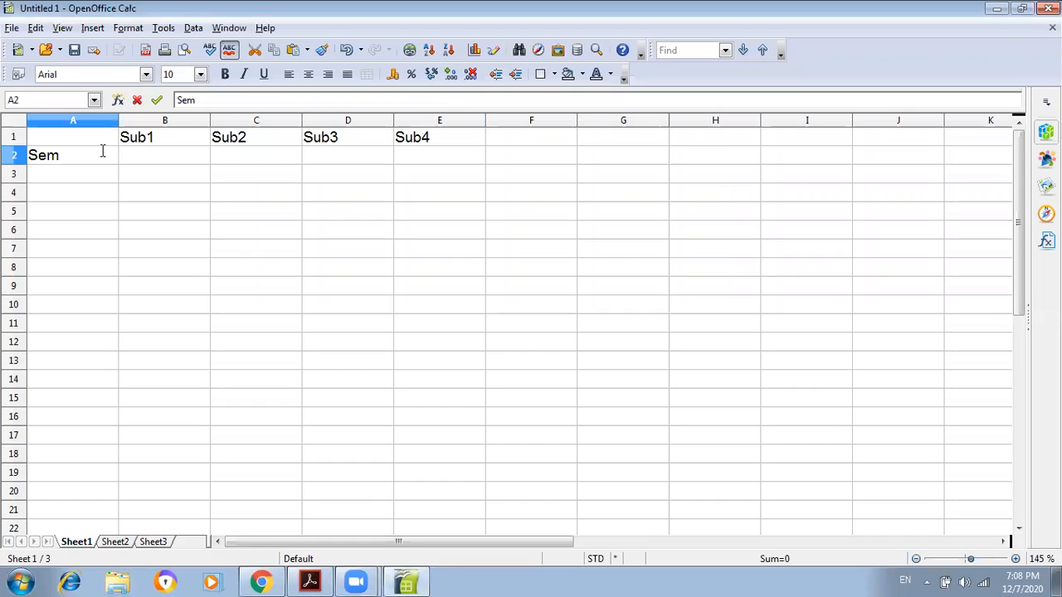
text(1)
key(Return)
text(Sem2)
key(Return)
text(Sem3)
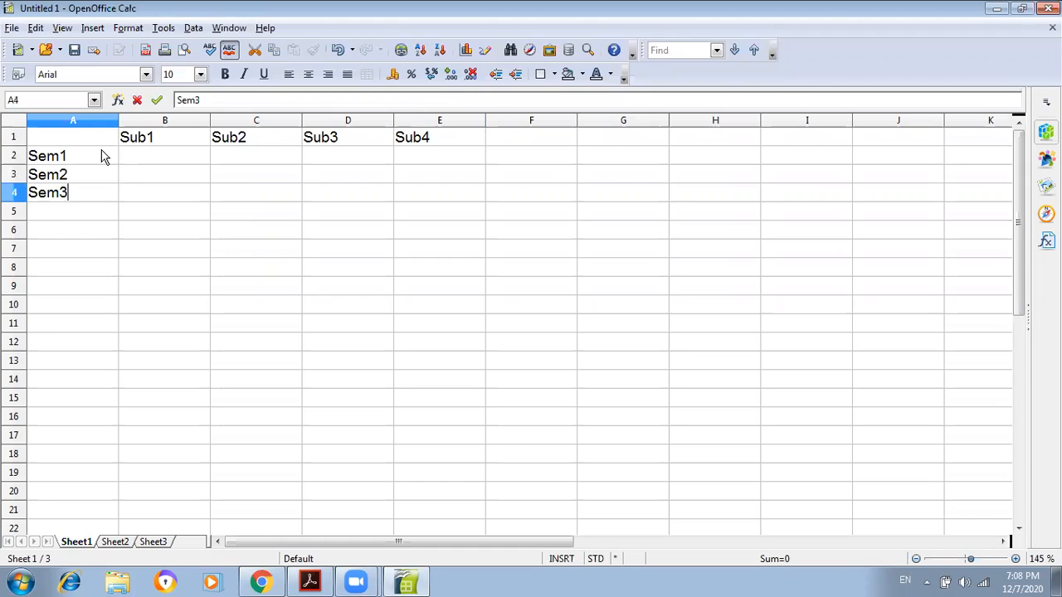
Step: Fill the Sem1 row, cells B2 to E2, with the marks 82, 67, 53 and 87
click(156, 163)
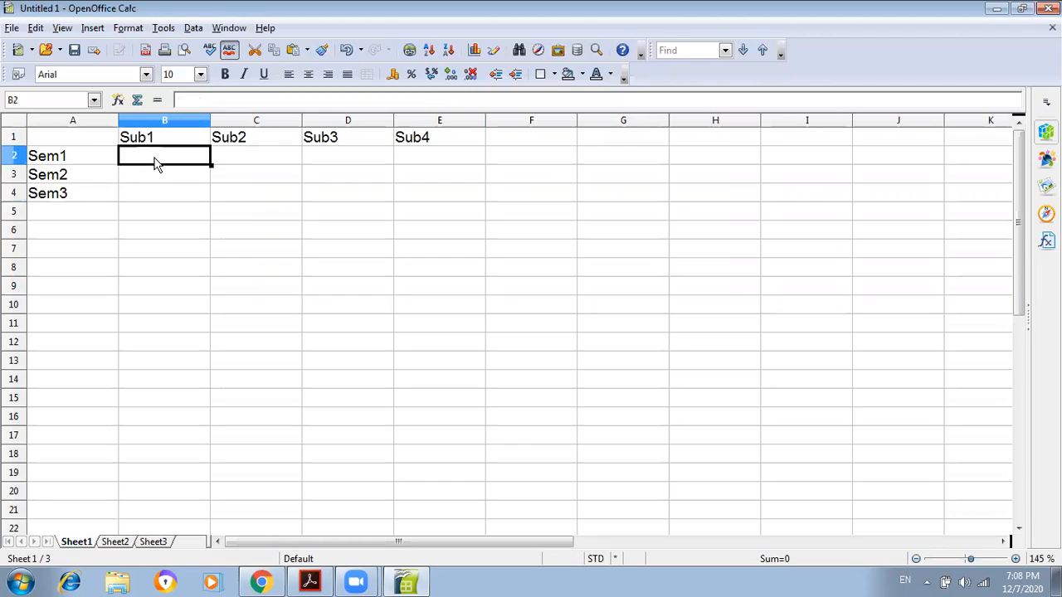
text(82)
key(Tab)
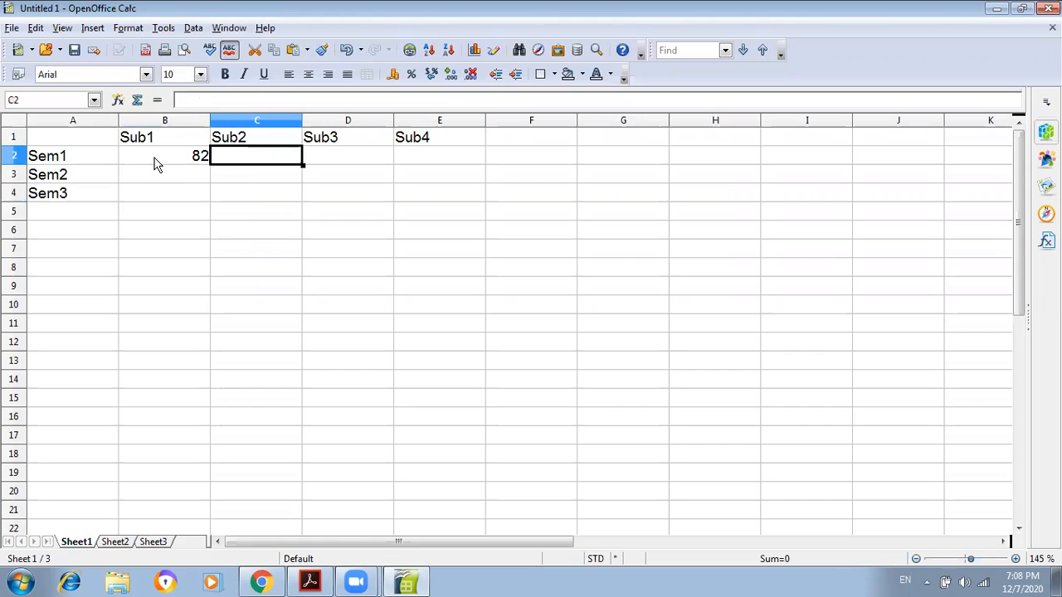
text(67)
key(Tab)
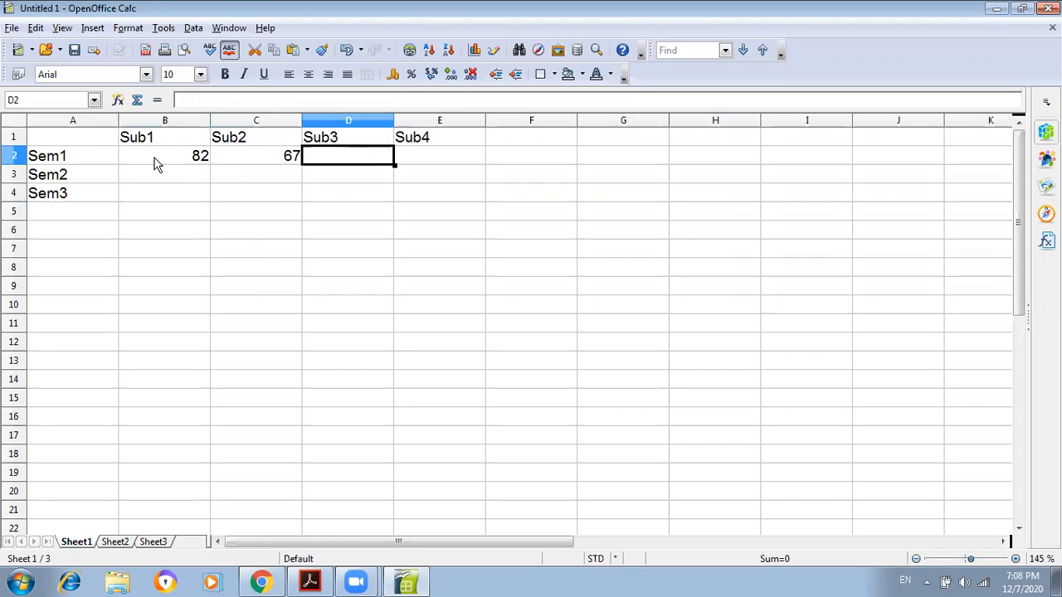
text(53)
key(Tab)
text(8)
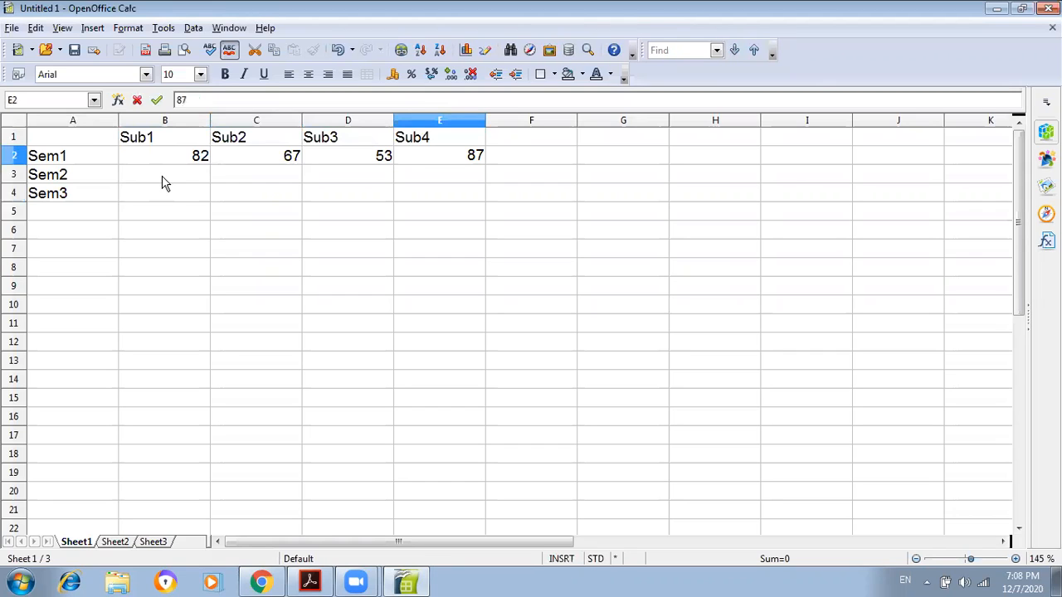
Step: Fill the Sem2 row, cells B3 to E3, with the marks 88, 78, 76 and 69
click(162, 181)
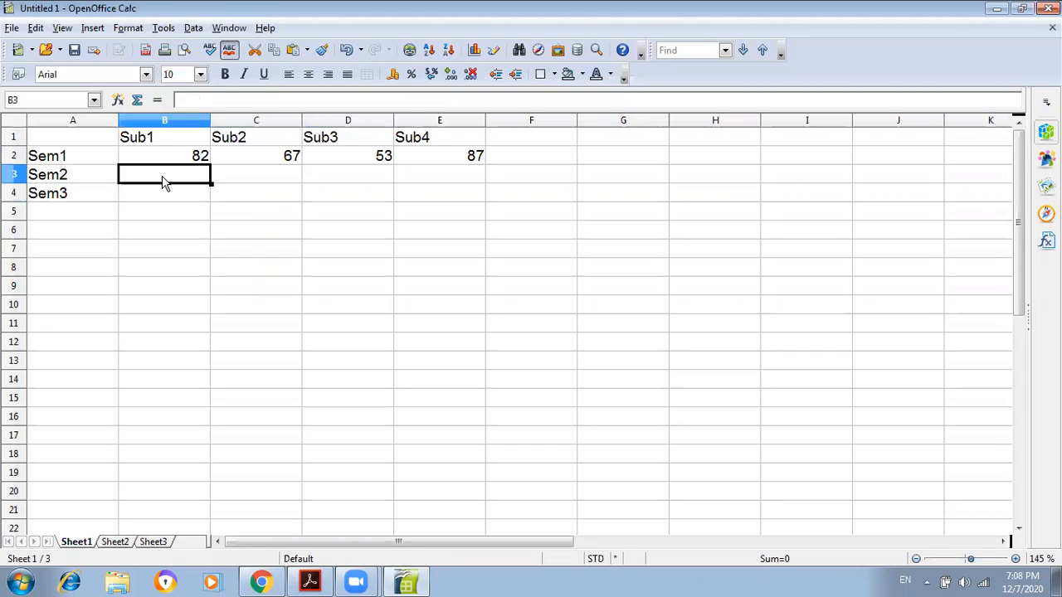
text(88)
key(Tab)
text(78)
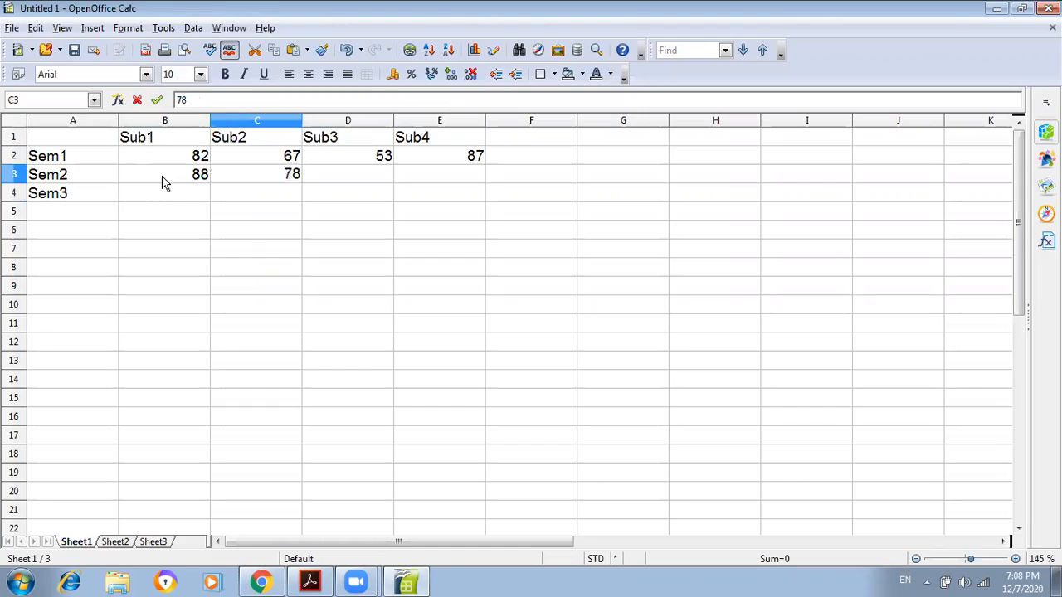
key(Tab)
text(76)
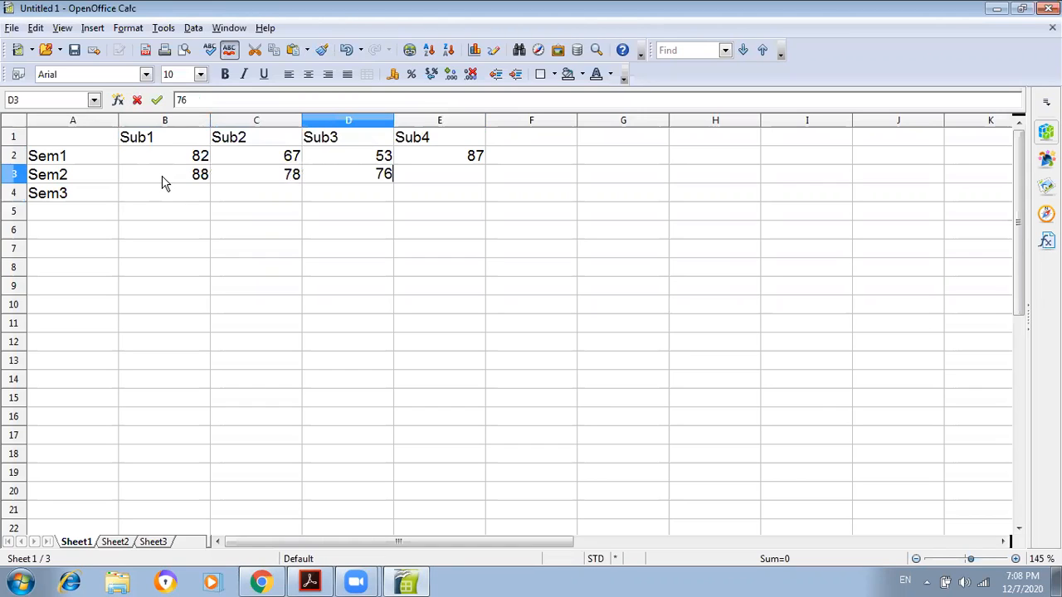
key(Tab)
text(69)
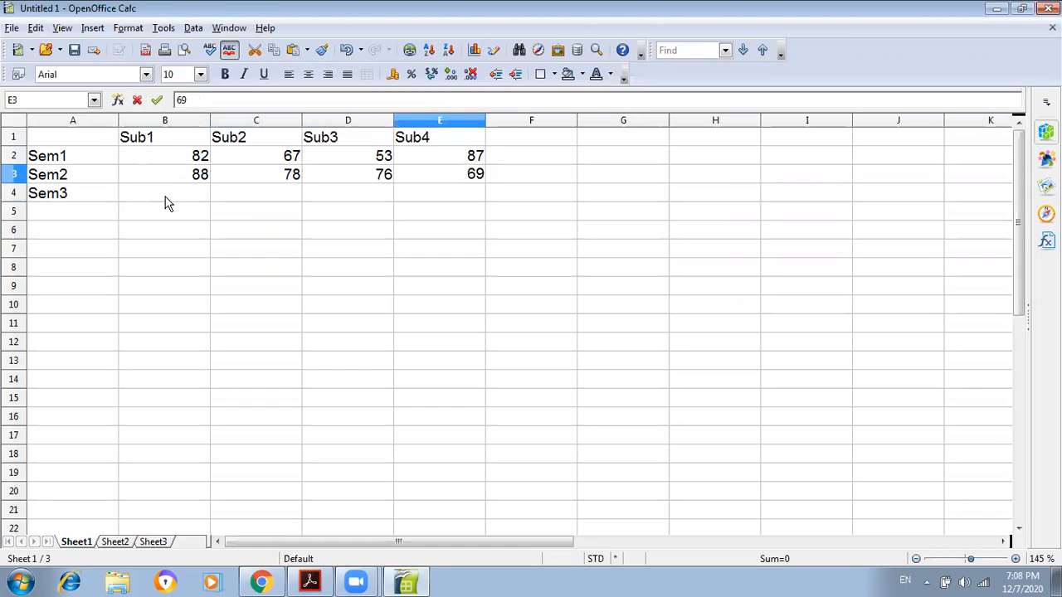
Step: Fill the Sem3 row, cells B4 to E4, with the marks 89, 85, 91 and 67
click(167, 197)
text(89)
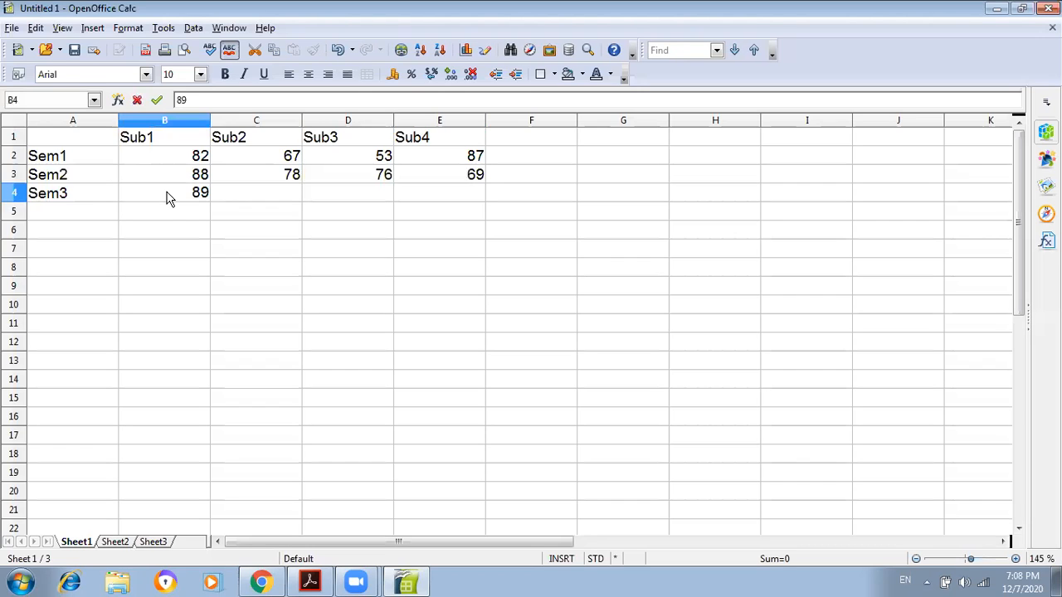
key(Tab)
text(85)
key(Tab)
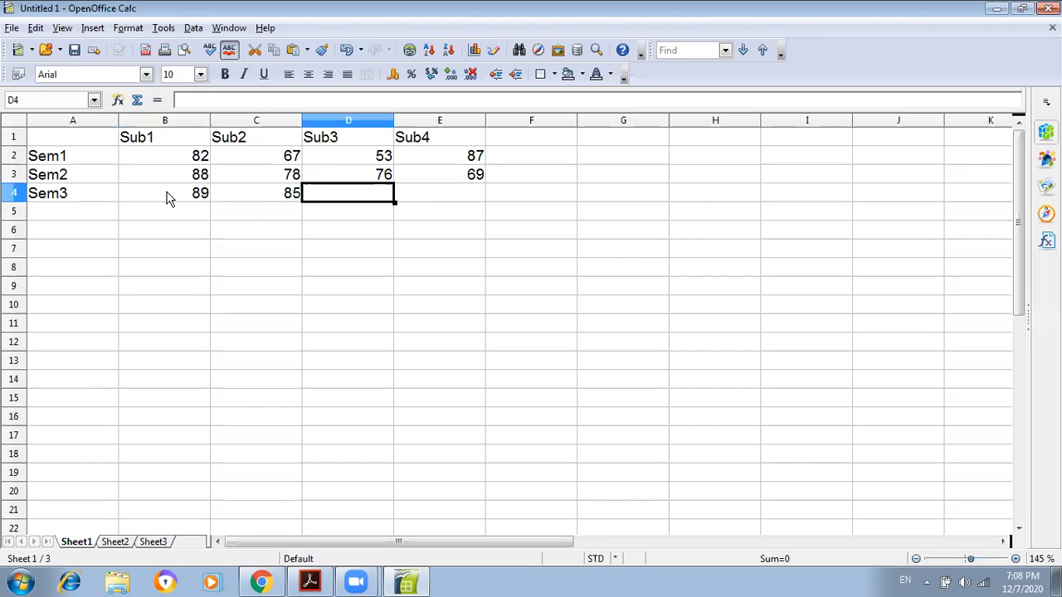
text(91)
key(Tab)
text(67)
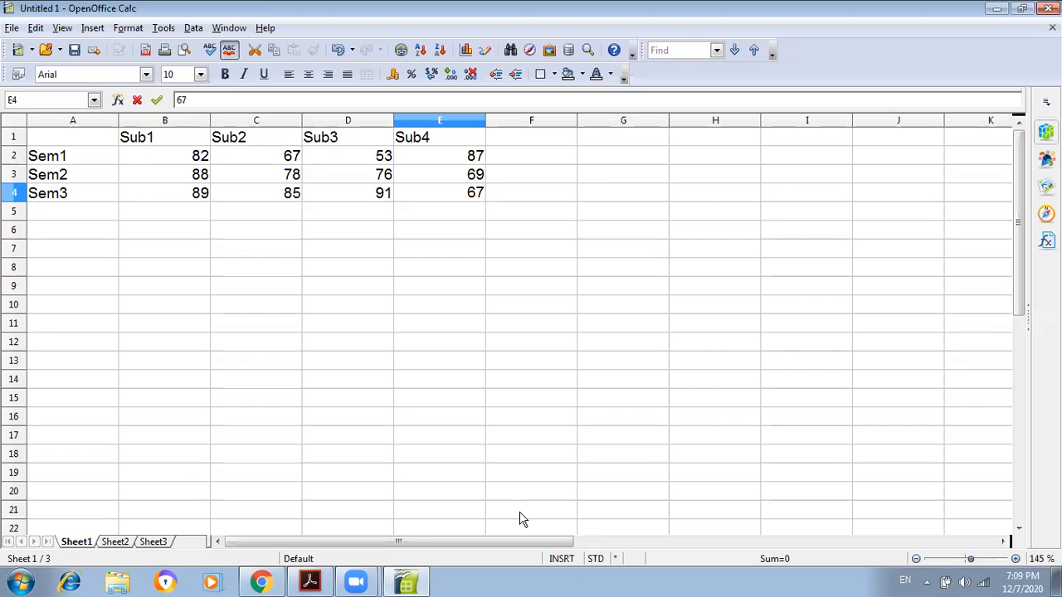
Step: Add the row label Sem4 in cell A5, leaving its marks empty
click(60, 210)
text(Sem4)
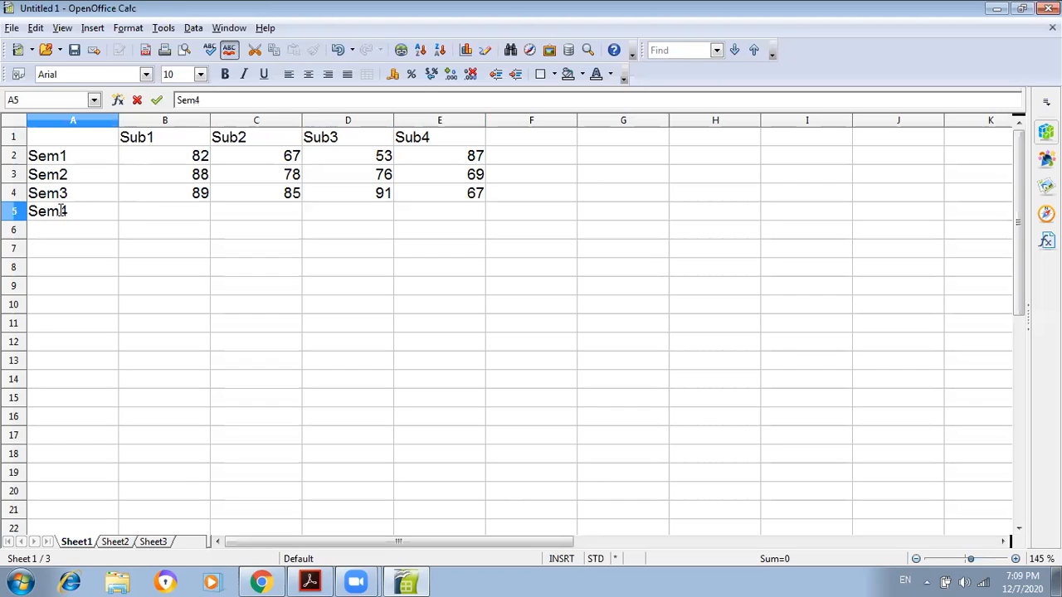
click(197, 219)
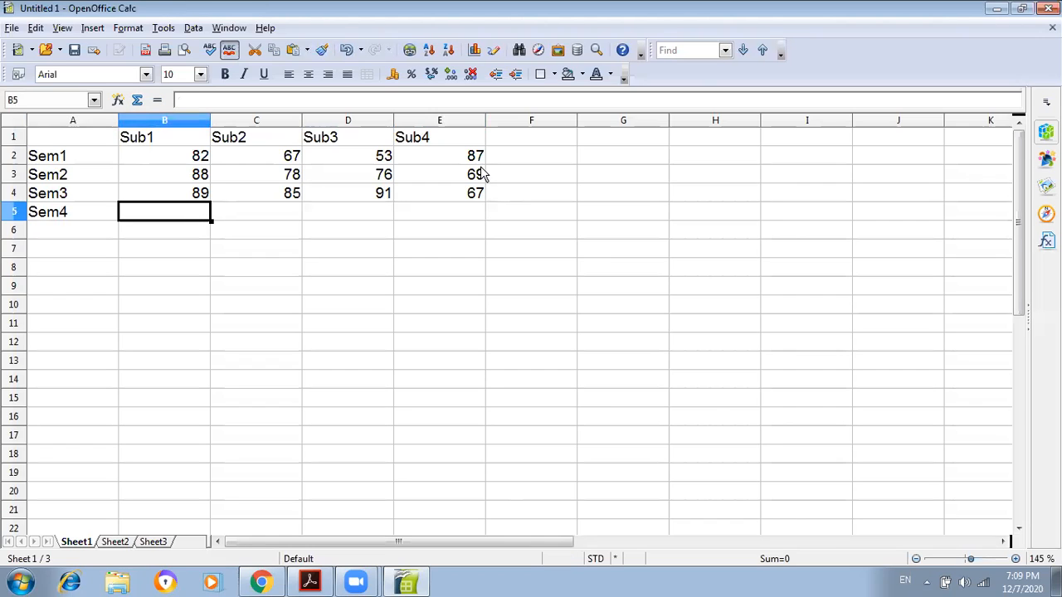
Step: Enter the column heading Average in cell F1
click(521, 148)
text(Aver)
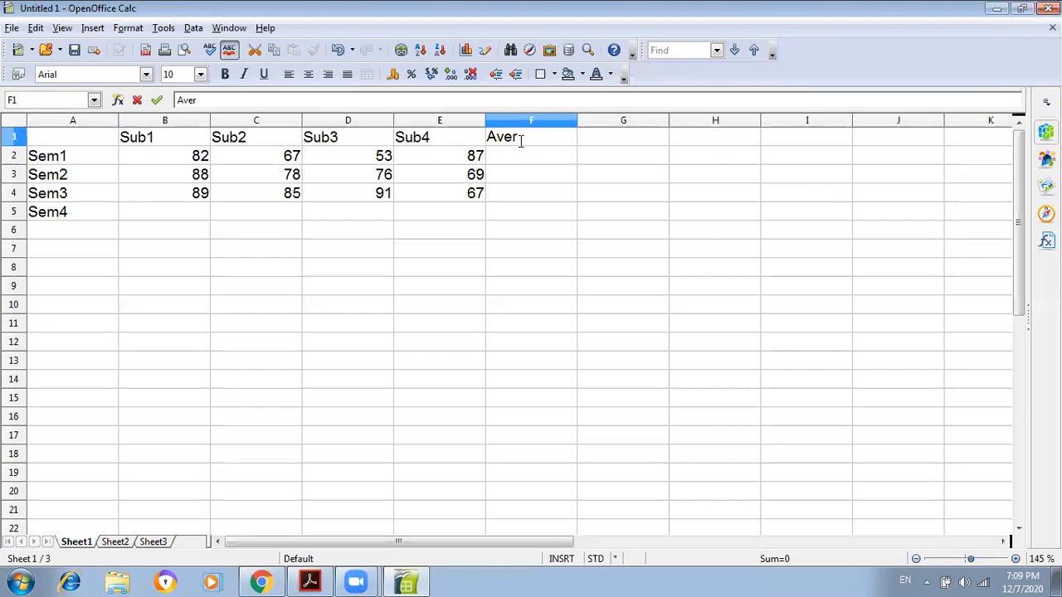
text(rag)
text(e)
key(BackSpace)
key(BackSpace)
key(BackSpace)
key(BackSpace)
text(age)
key(Return)
Step: Calculate the Sem1 average in cell F2 with the formula =AVERAGE(B2:E2)
text(=ave)
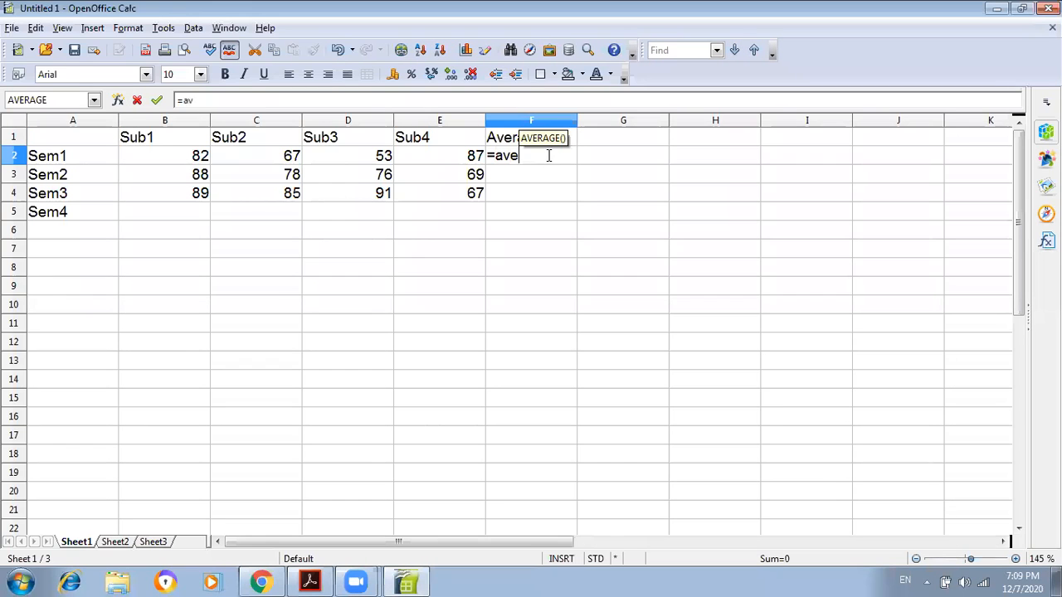
key(Return)
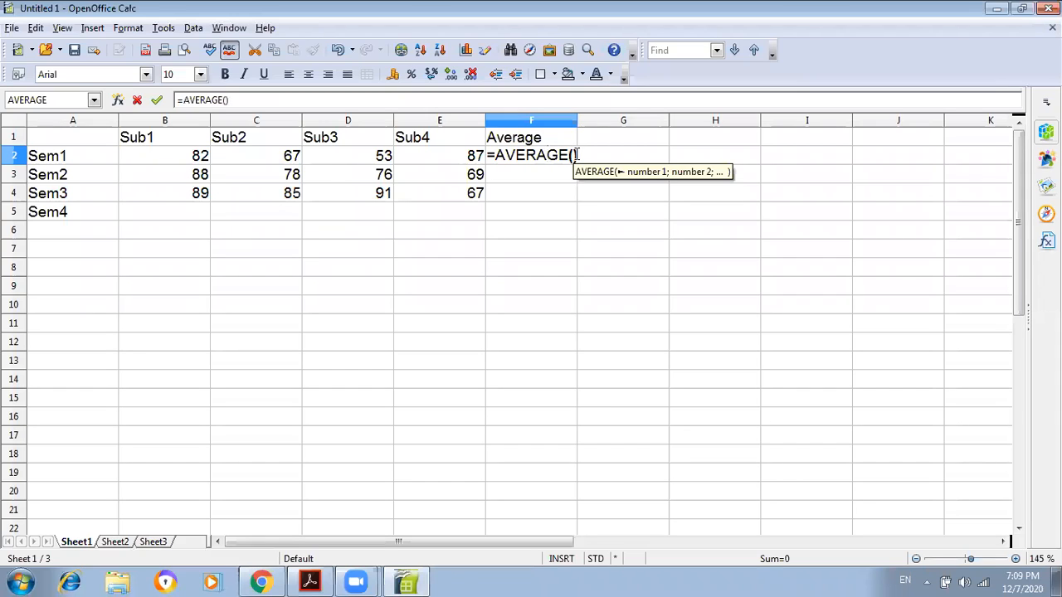
drag(176, 160, 354, 159)
drag(445, 156, 444, 160)
key(Return)
click(526, 155)
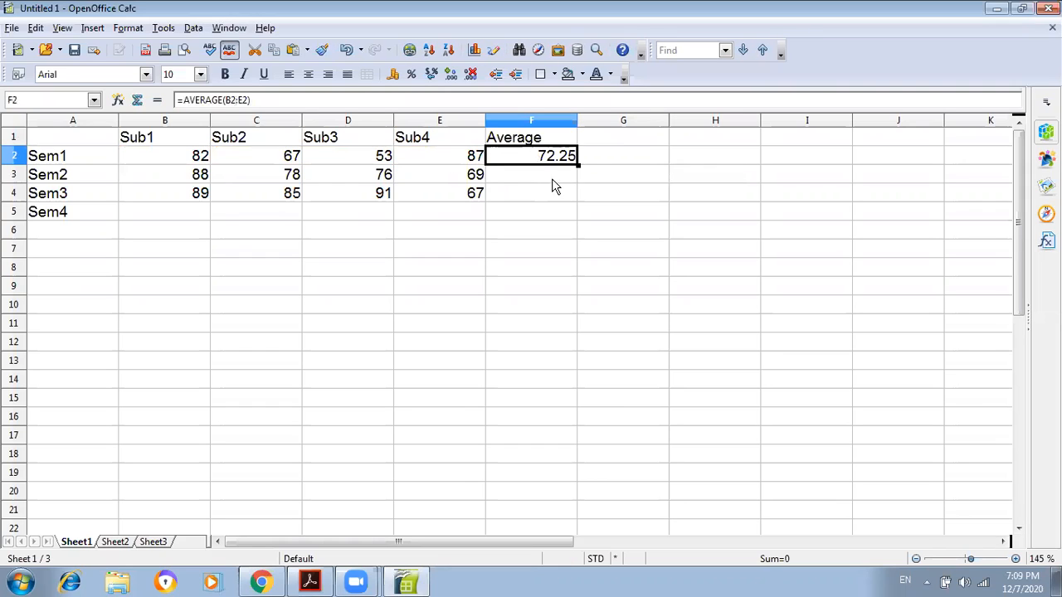
Step: Copy the Sem1 average formula down to the Sem2 and Sem3 rows, cells F3 and F4
drag(579, 165, 576, 208)
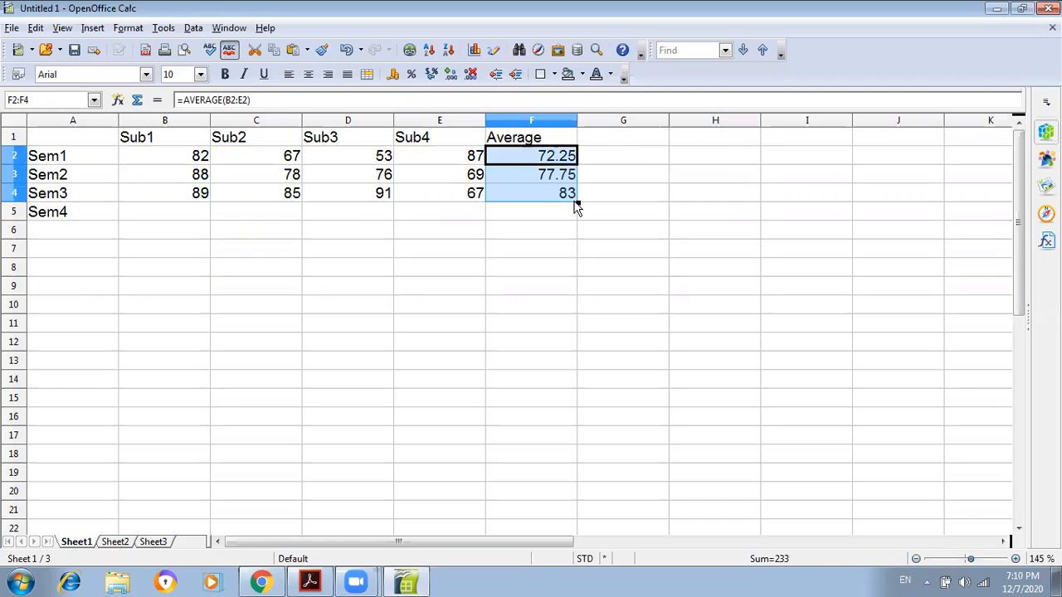
click(174, 157)
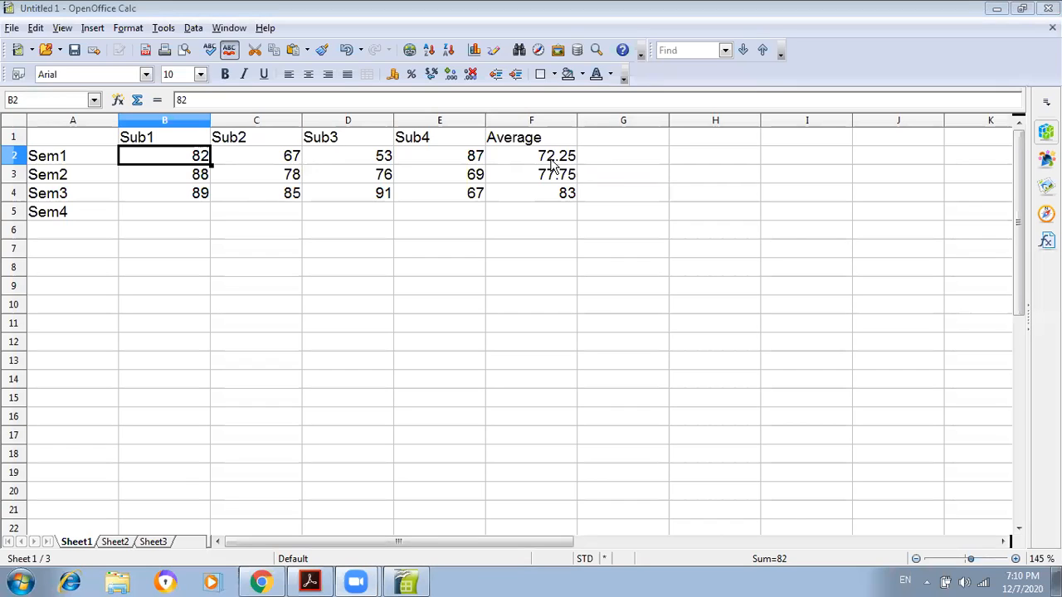
Step: Add the row label total in cell A6, below Sem4
click(547, 237)
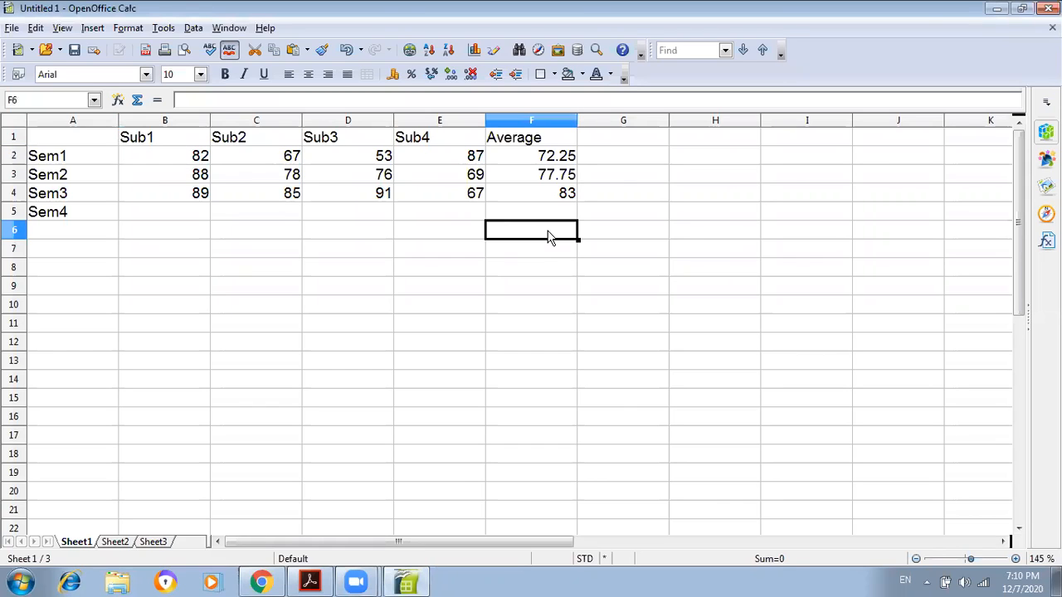
click(85, 236)
text(total)
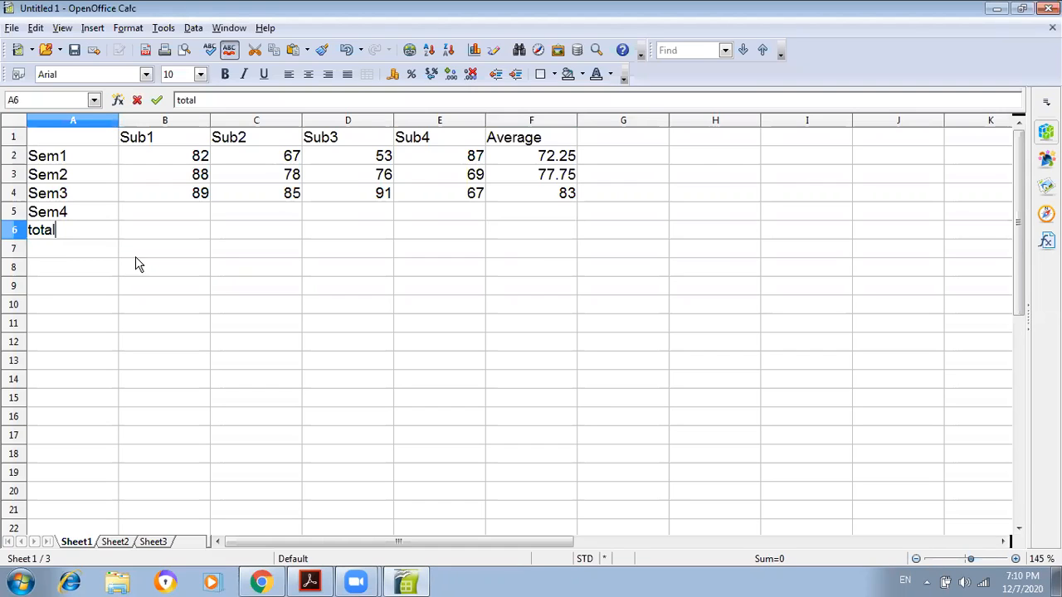
click(551, 233)
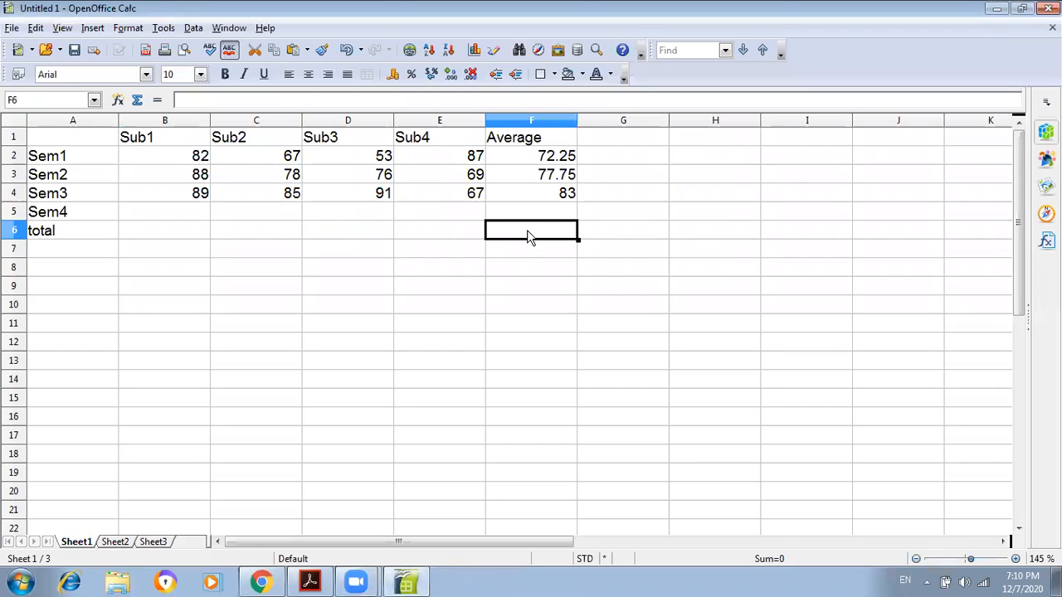
Step: Calculate the overall average of the semester averages in cell F6 with the formula =AVERAGE(F2:F5)
click(549, 176)
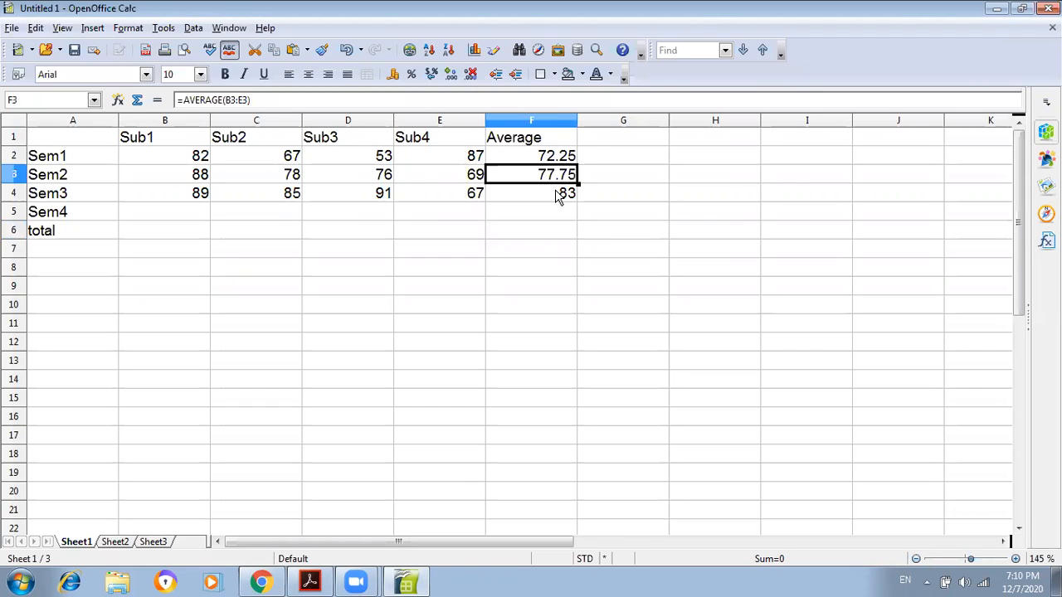
click(557, 197)
click(555, 214)
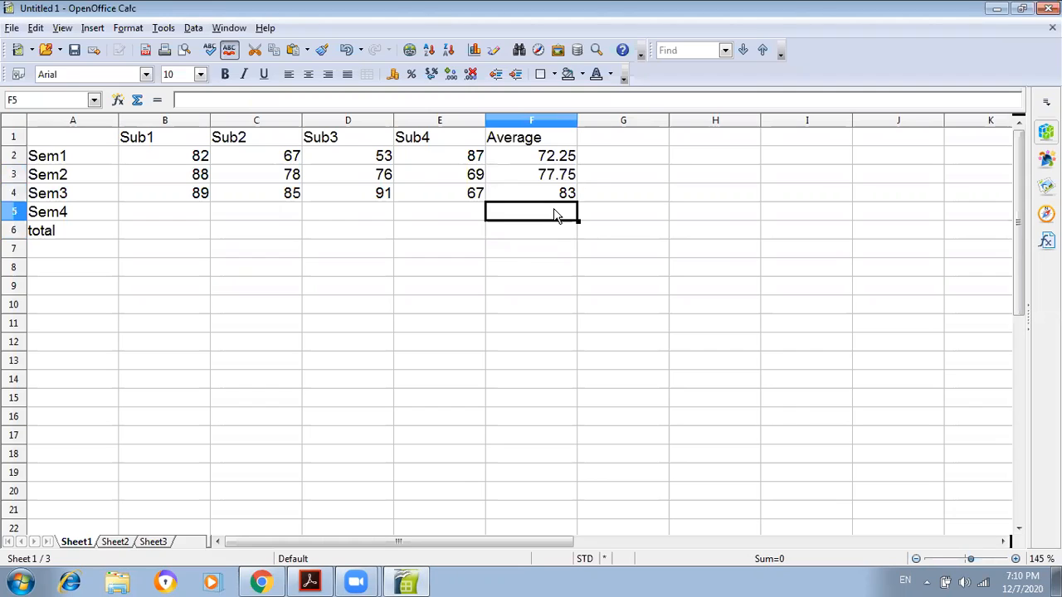
click(554, 237)
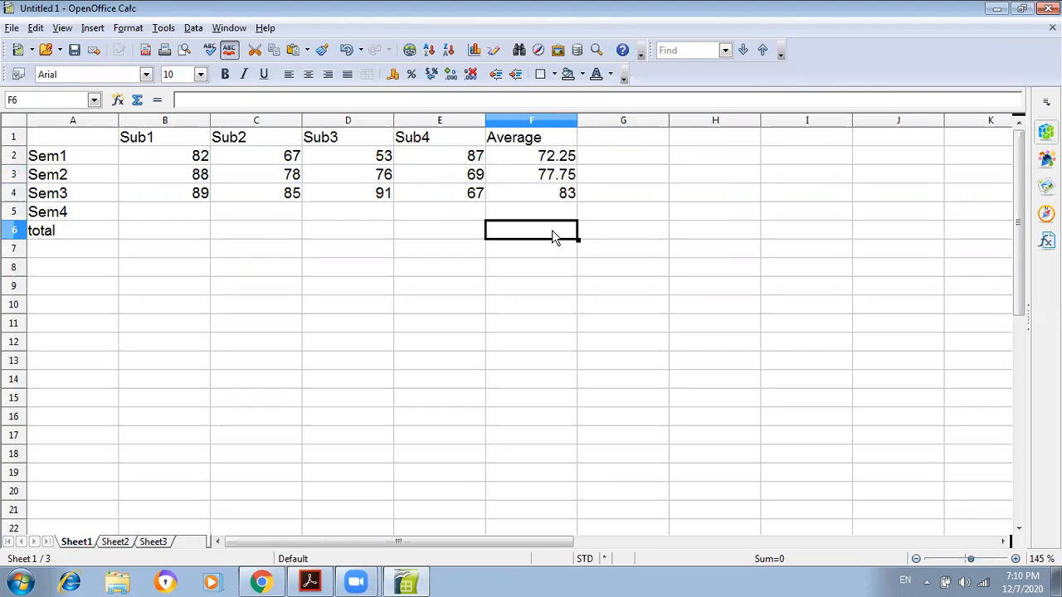
text(=)
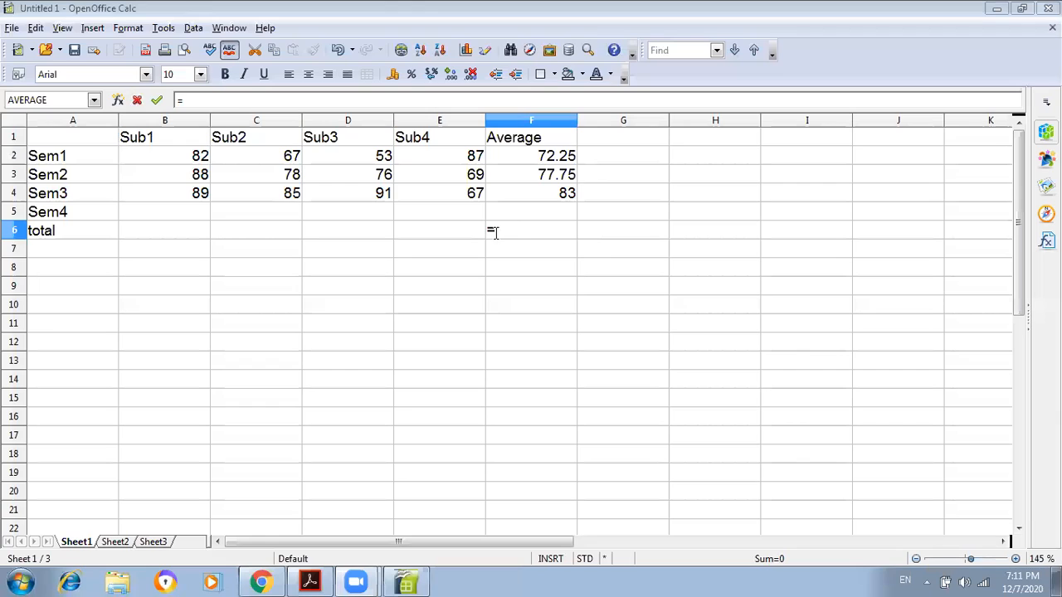
text(av)
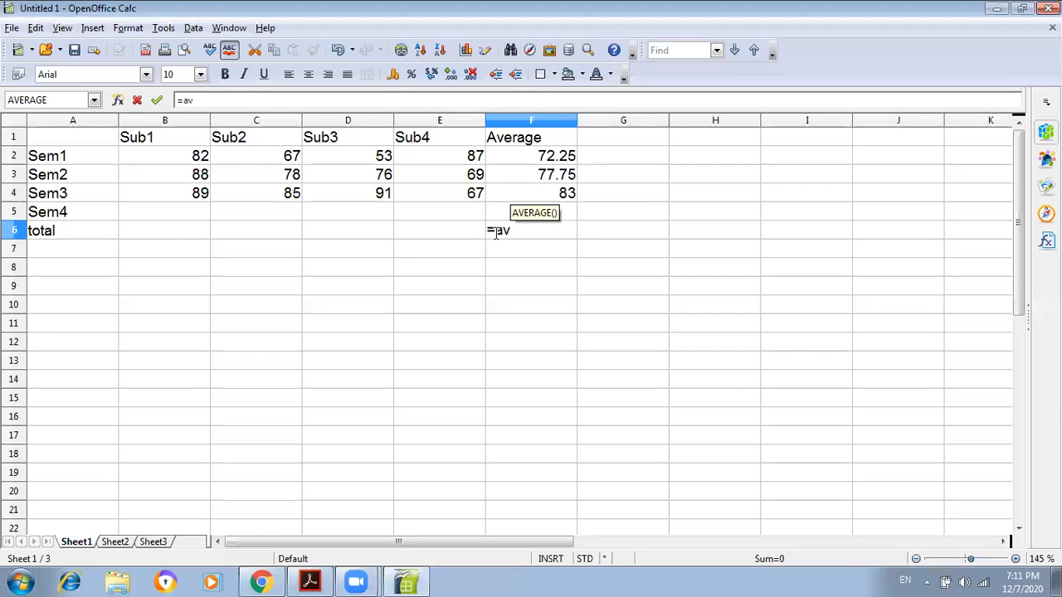
key(Return)
drag(538, 158, 560, 215)
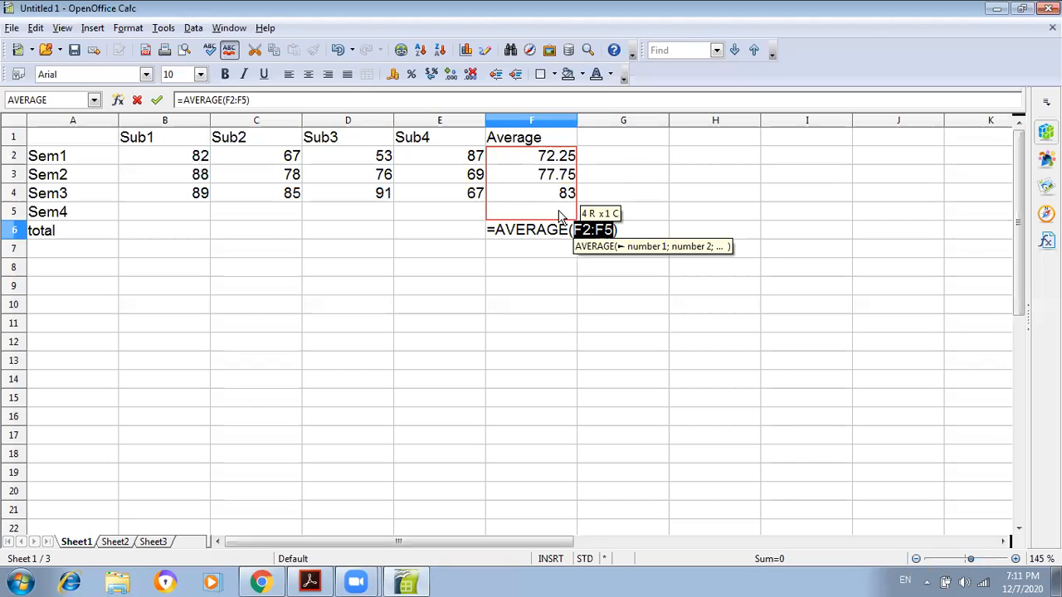
key(Return)
click(564, 237)
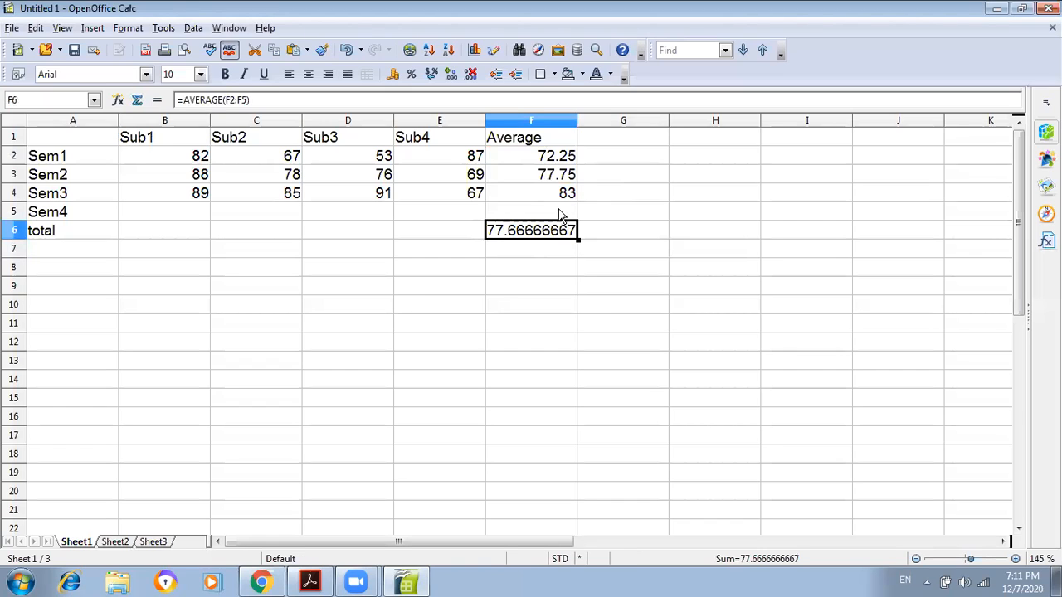
Step: Enter 0 as the placeholder Sem4 average in cell F5
click(564, 217)
text(0)
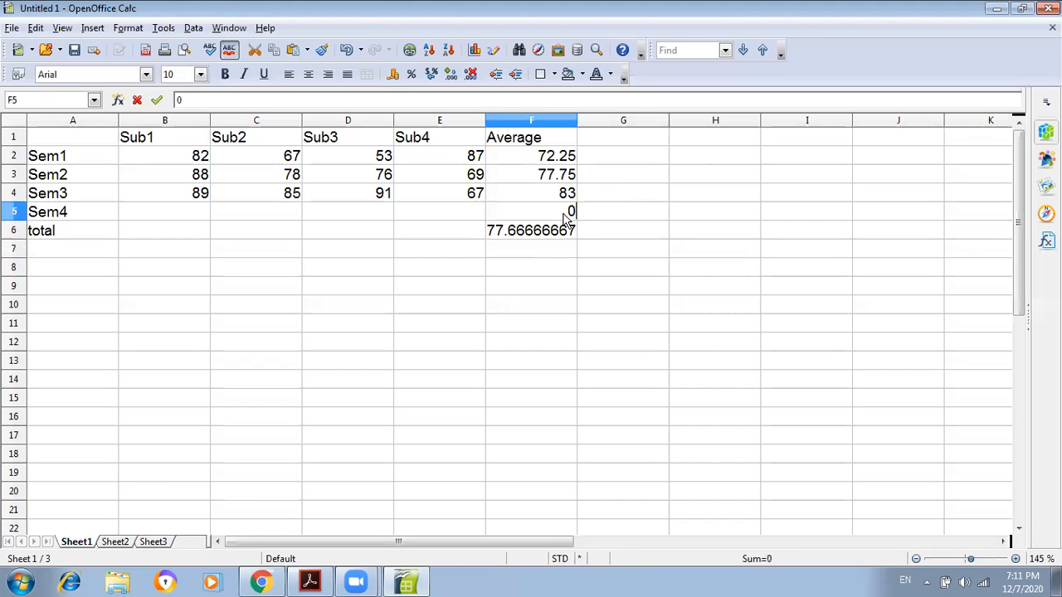
key(Return)
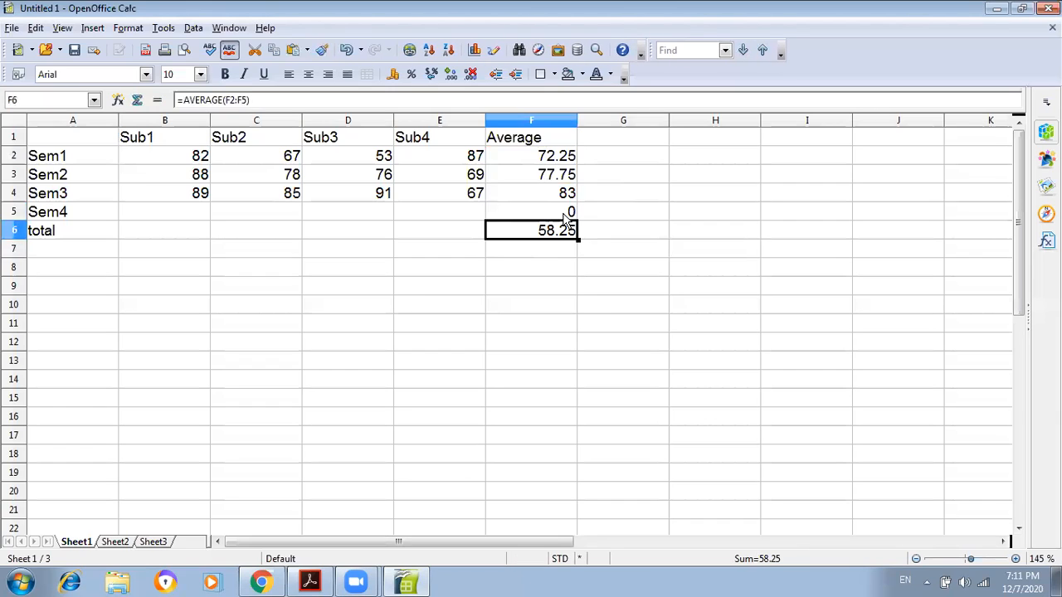
click(553, 214)
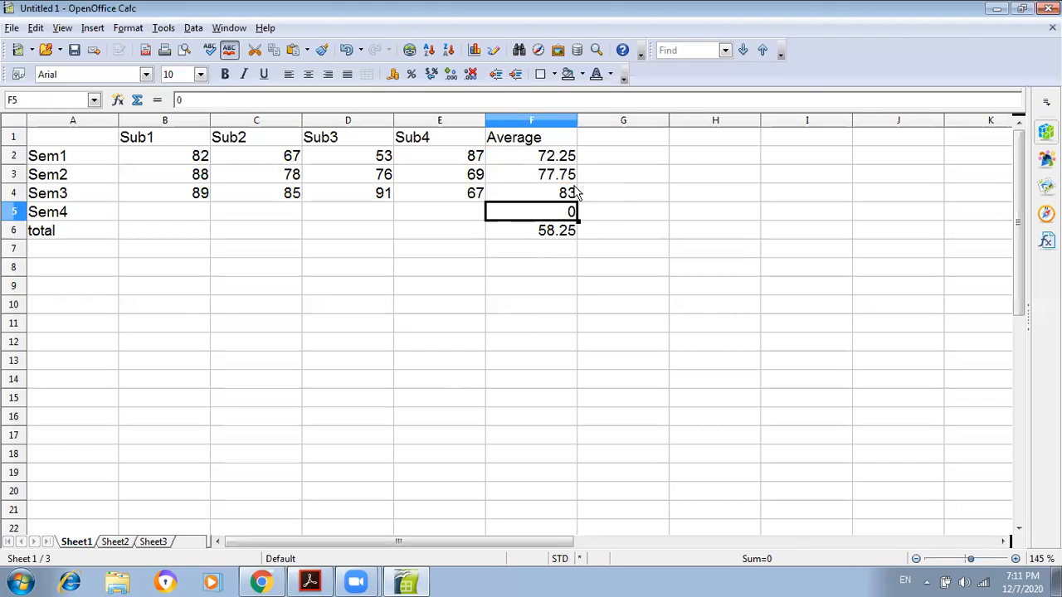
Step: Run Goal Seek on formula cell F6 with target value 75 and variable cell F5, and insert the result
click(552, 234)
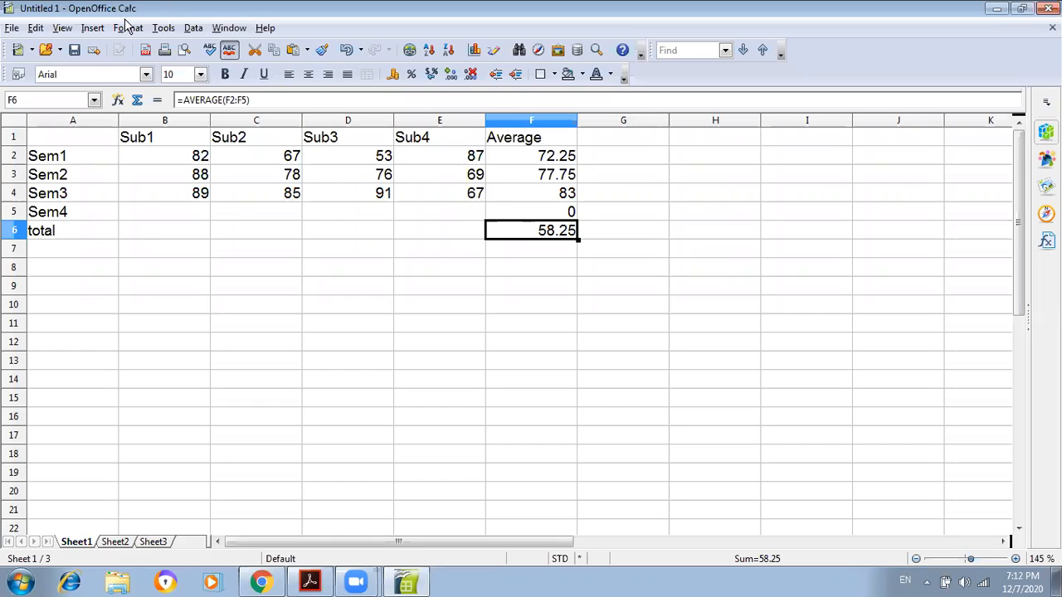
click(164, 28)
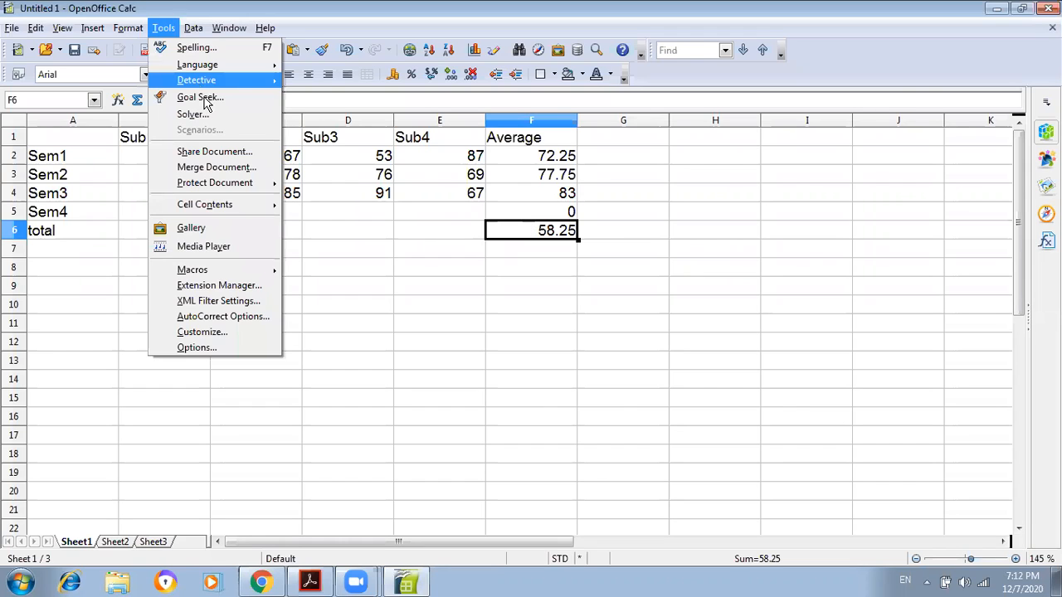
click(208, 95)
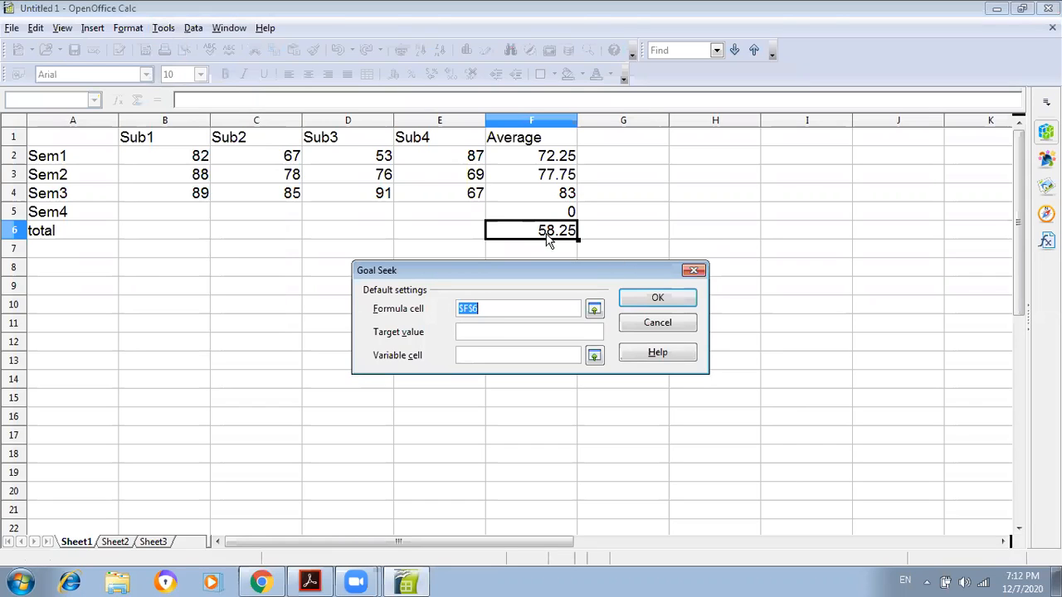
click(483, 331)
text(75)
click(566, 210)
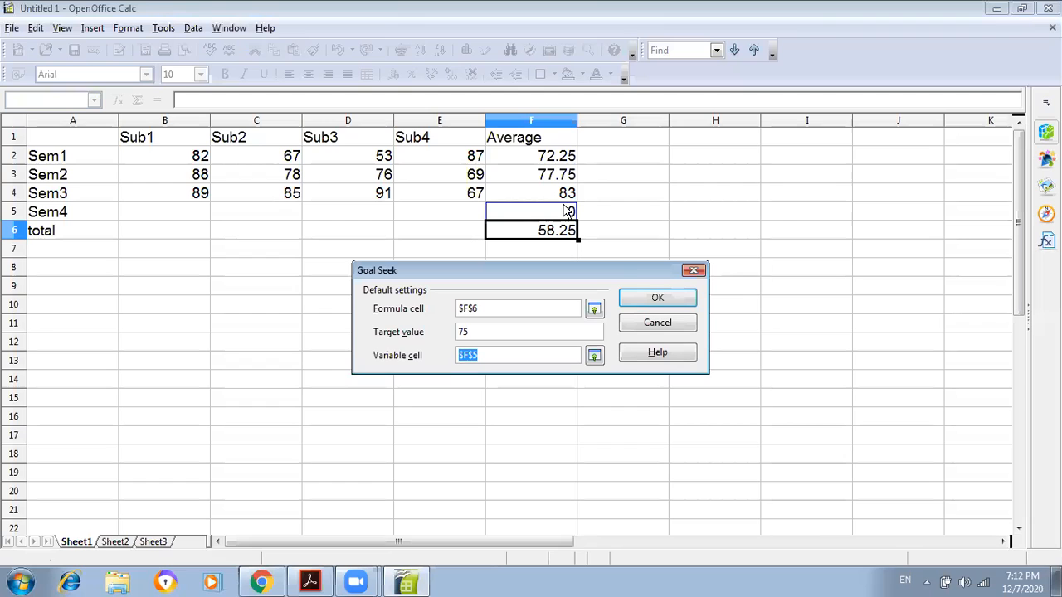
click(657, 299)
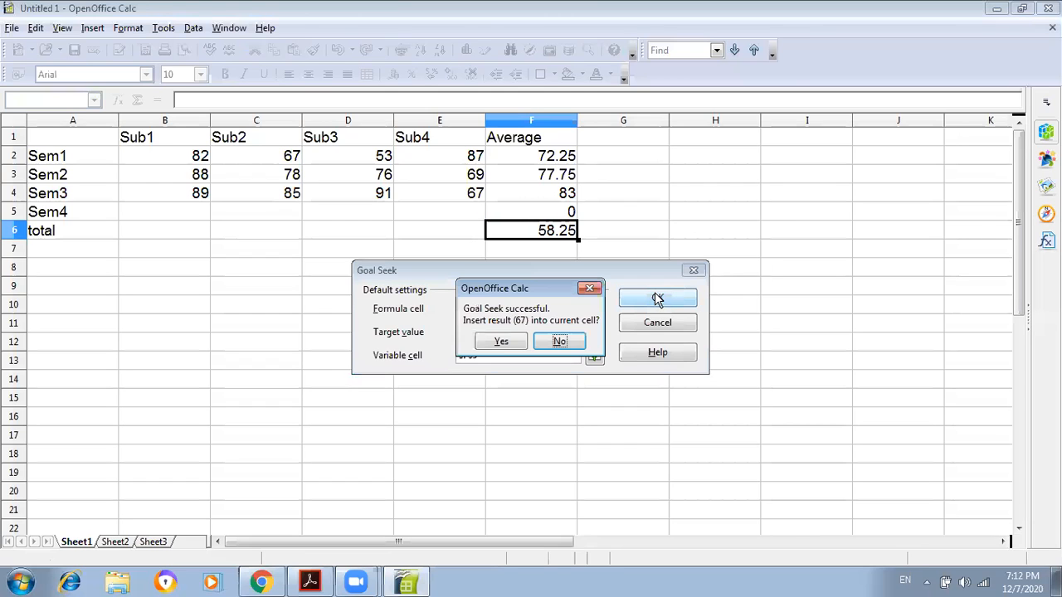
click(501, 342)
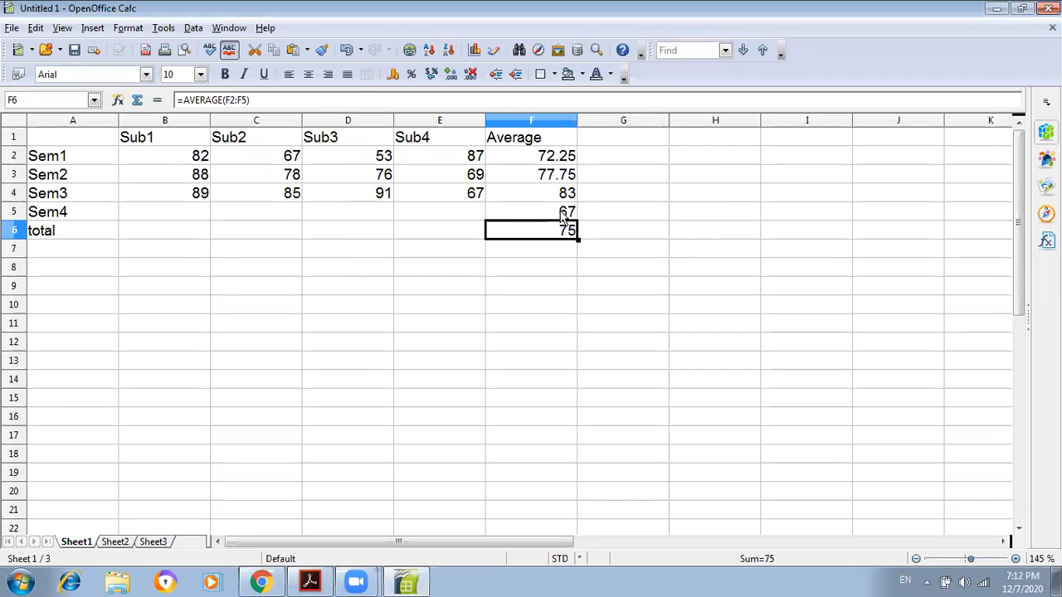
click(564, 215)
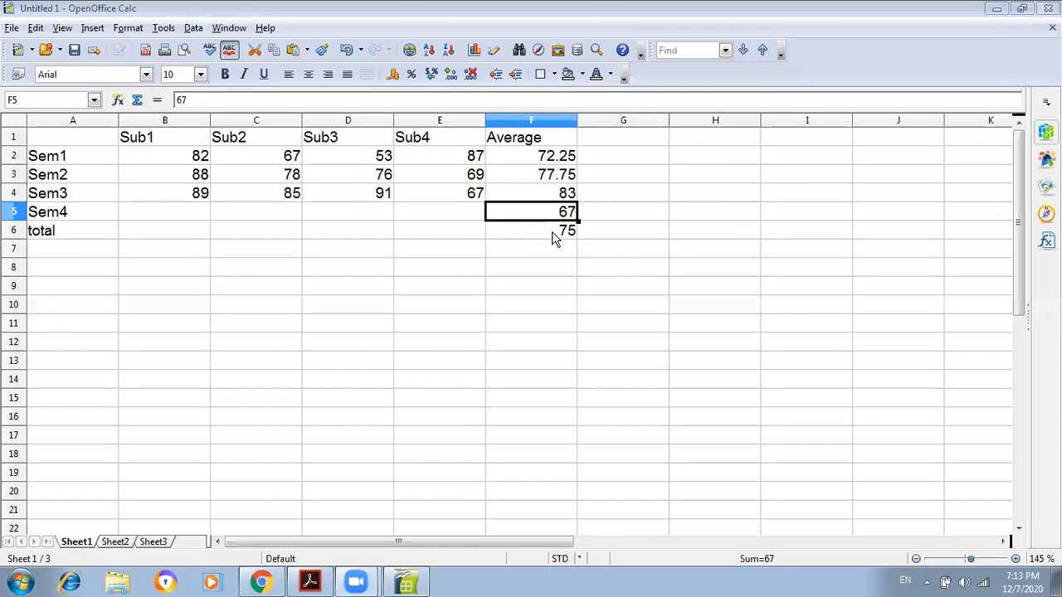
click(554, 237)
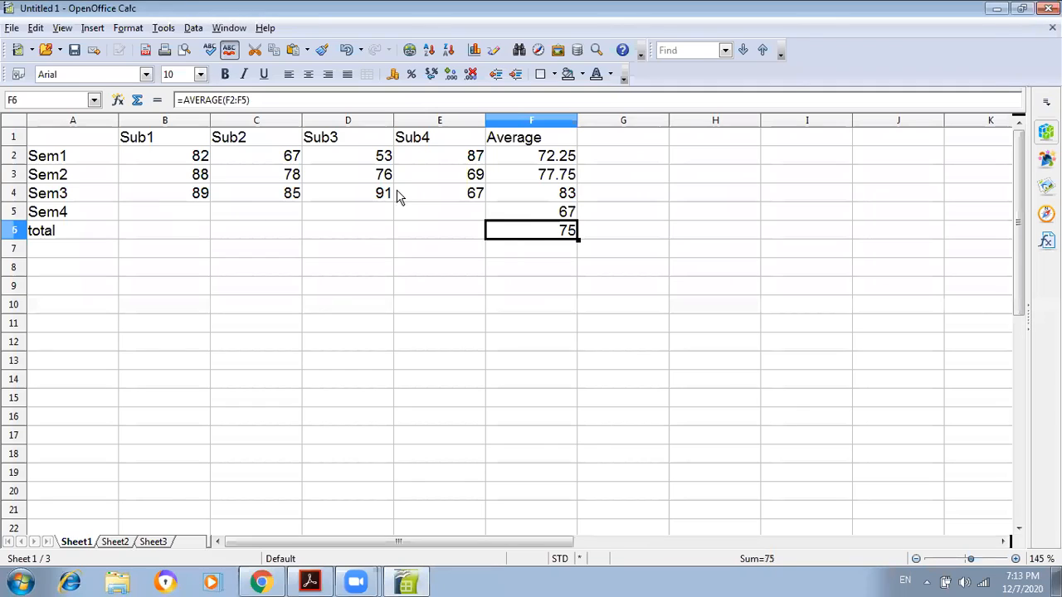
click(564, 216)
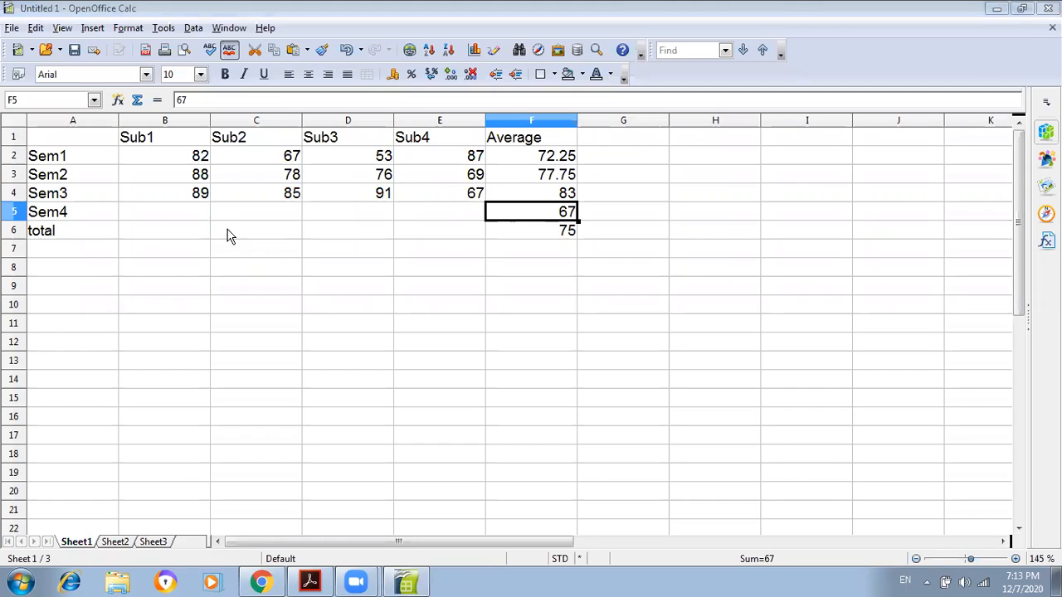
Step: Calculate the Sub1 average in the total row, cell B6, with the formula =AVERAGE(B2:B5)
click(188, 216)
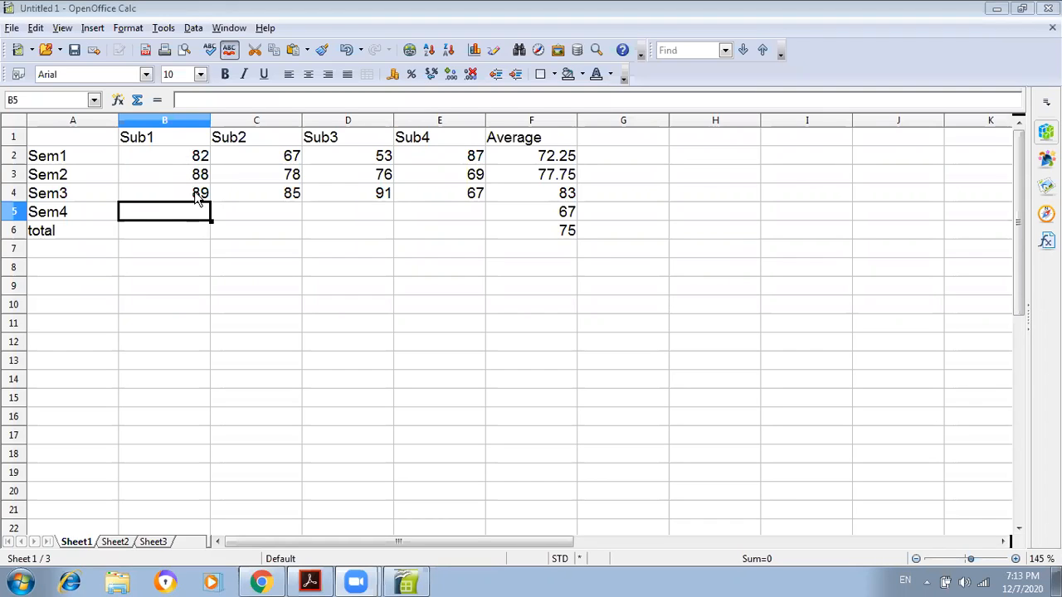
click(171, 237)
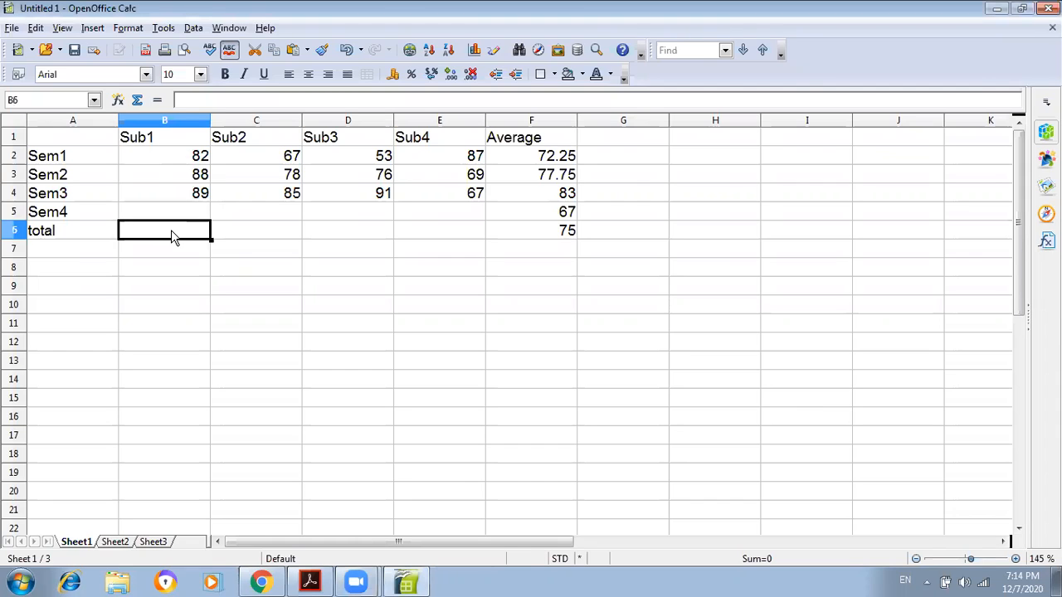
text(=averag)
key(Return)
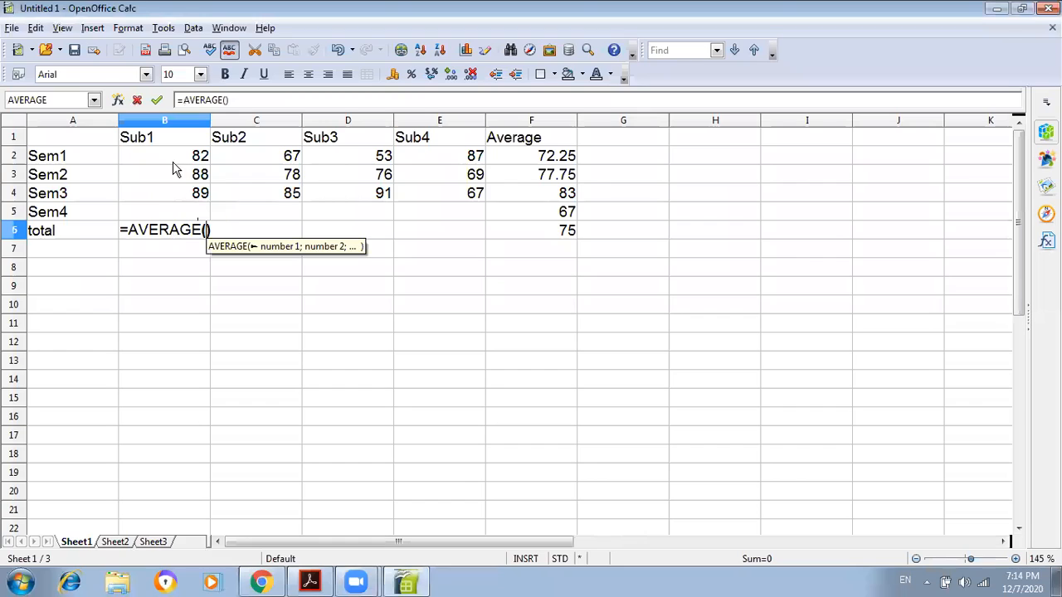
drag(171, 153, 184, 214)
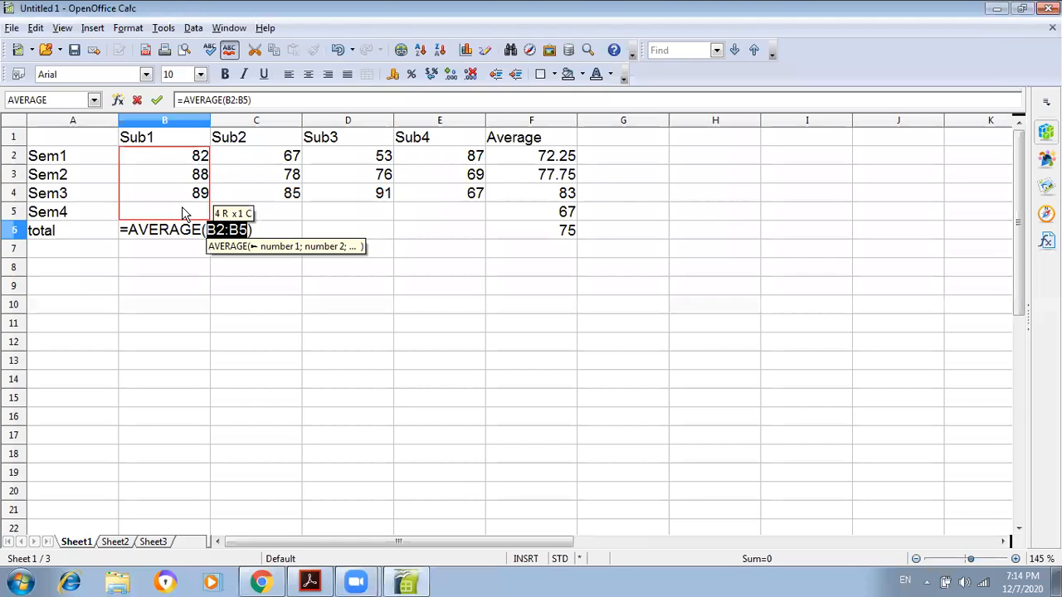
key(Return)
click(189, 232)
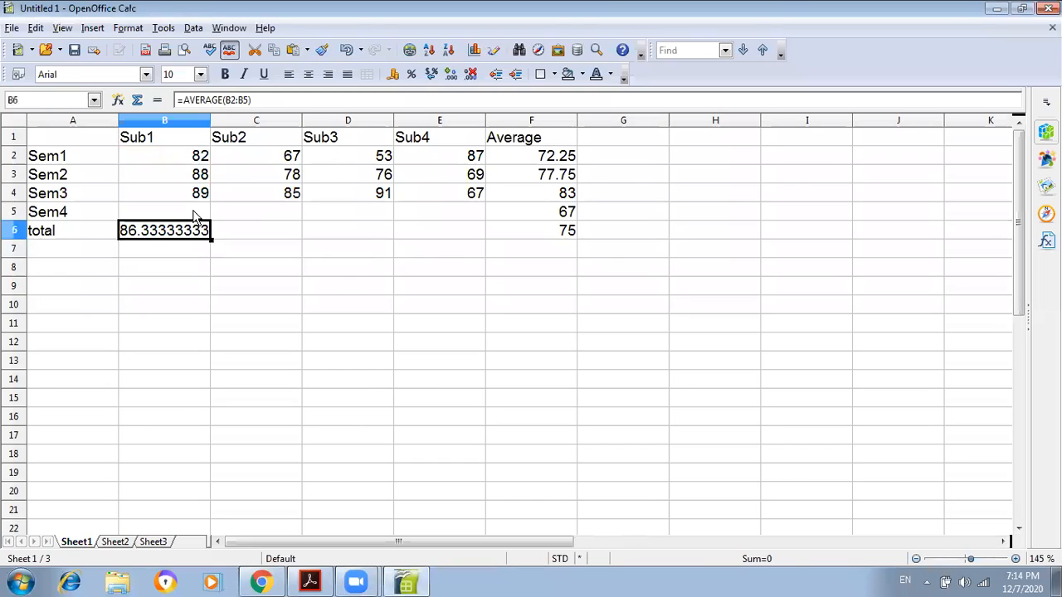
Step: Enter 0 as the placeholder Sem4 mark for Sub1 in cell B5
click(194, 218)
text(0)
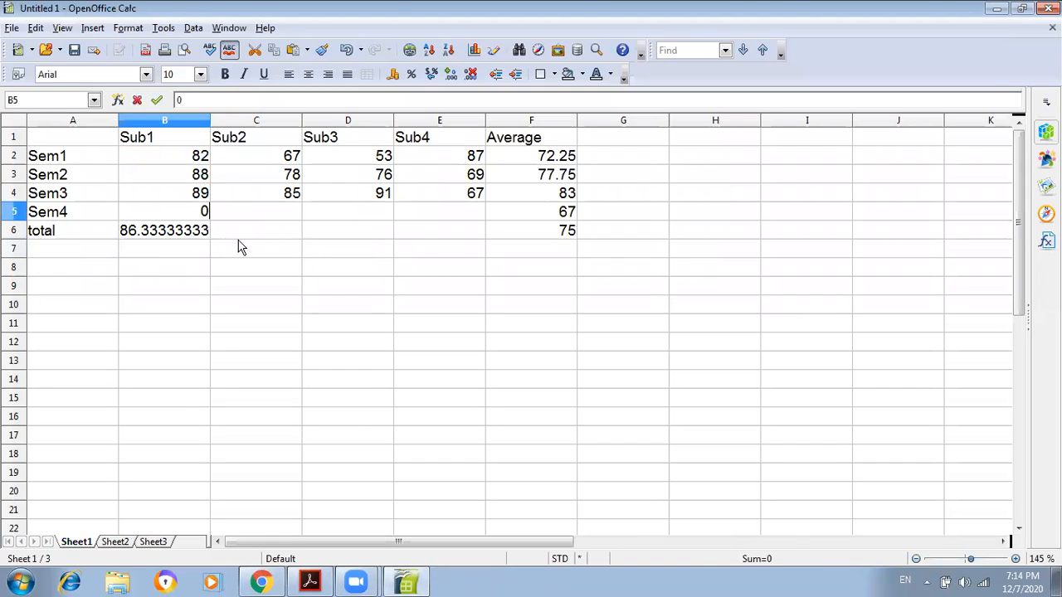
click(244, 270)
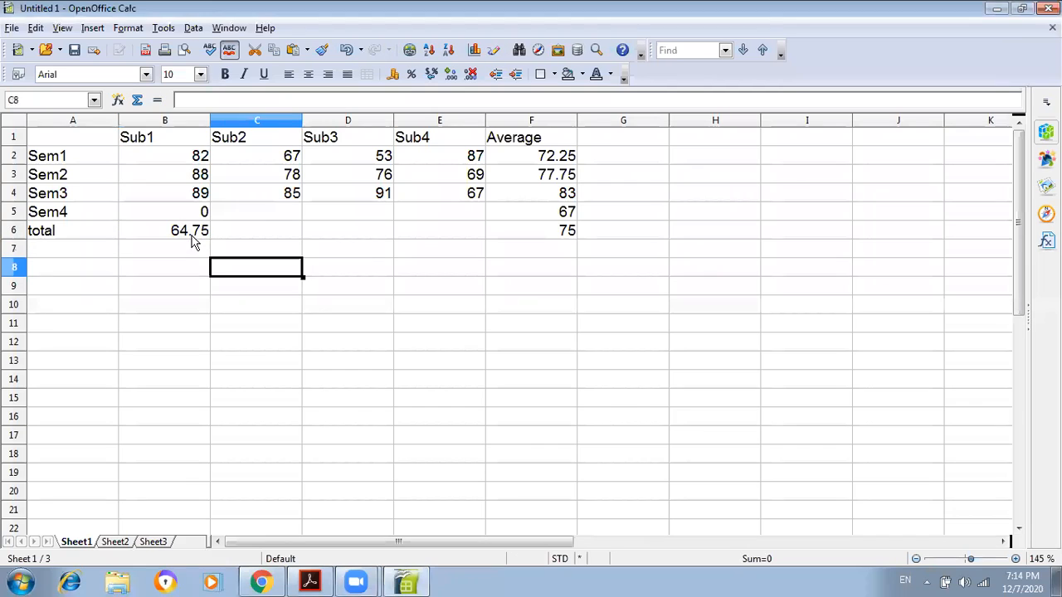
Step: Run Goal Seek on formula cell B6 with target value 75 and variable cell B5, insert the result, and check the Sub1 marks
click(192, 241)
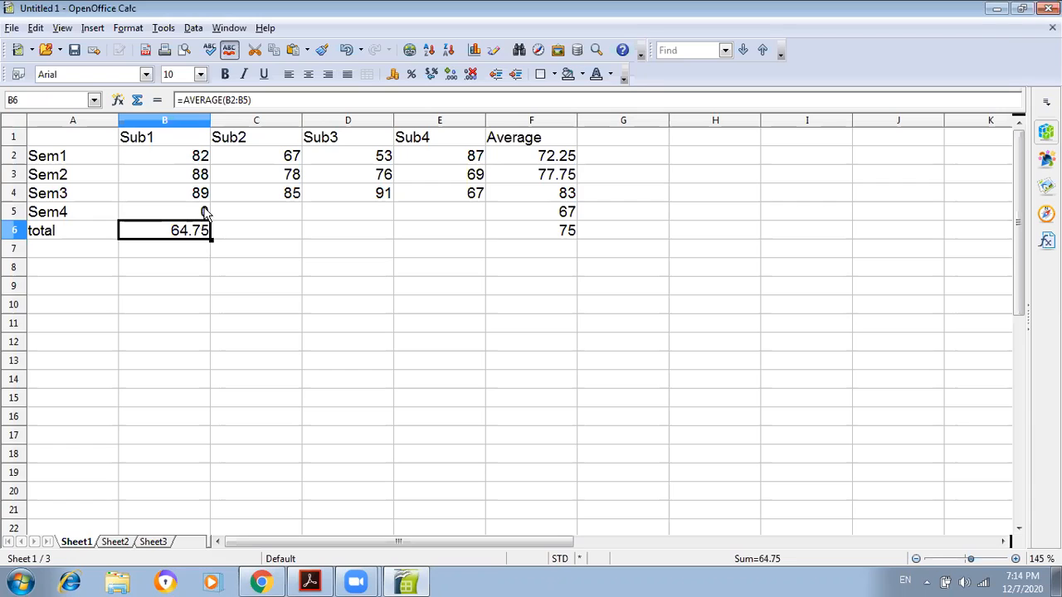
click(164, 28)
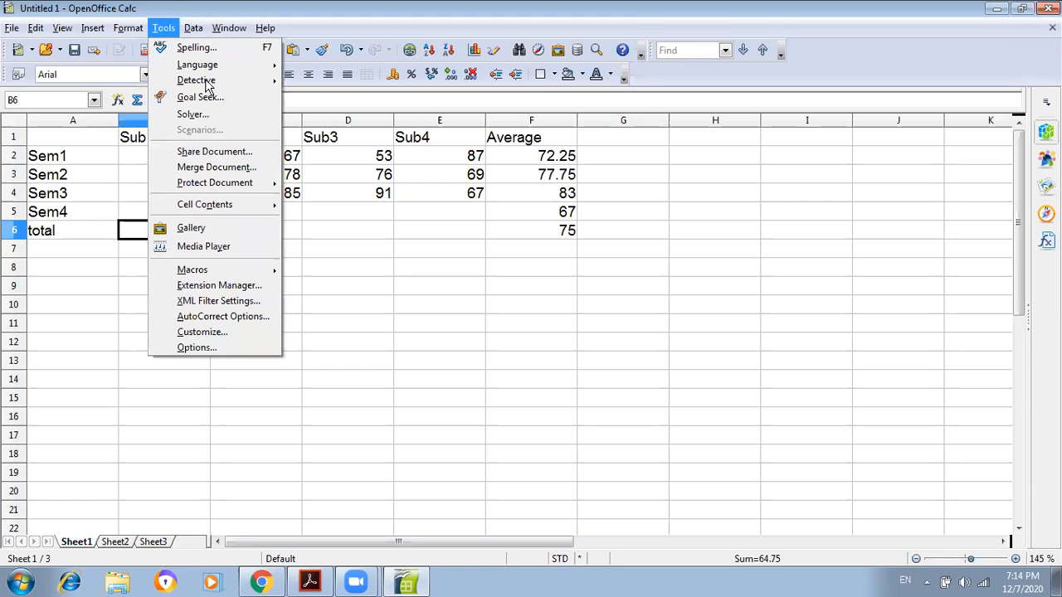
click(183, 98)
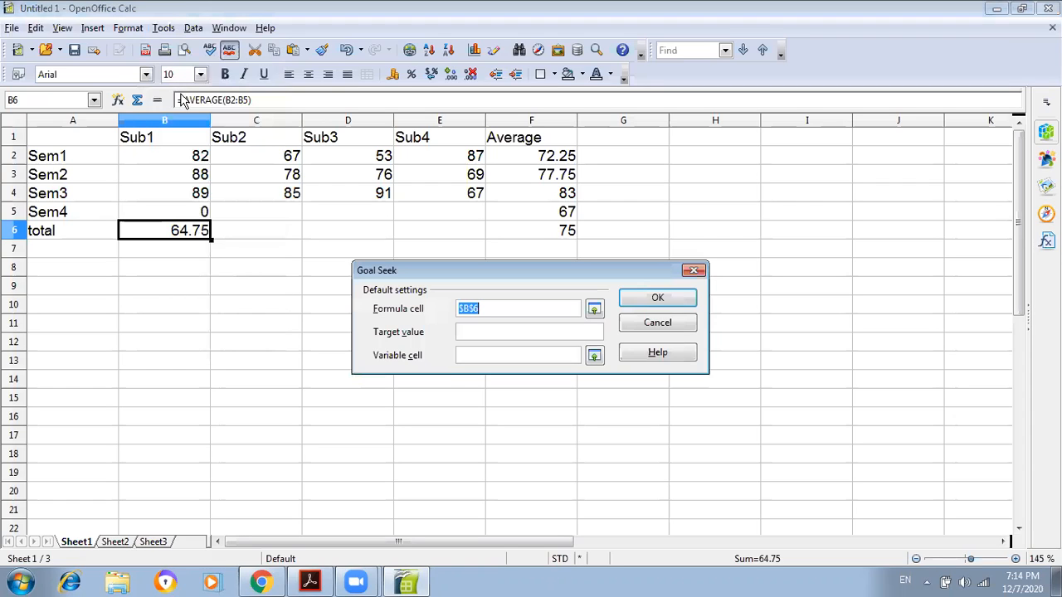
click(478, 331)
text(75)
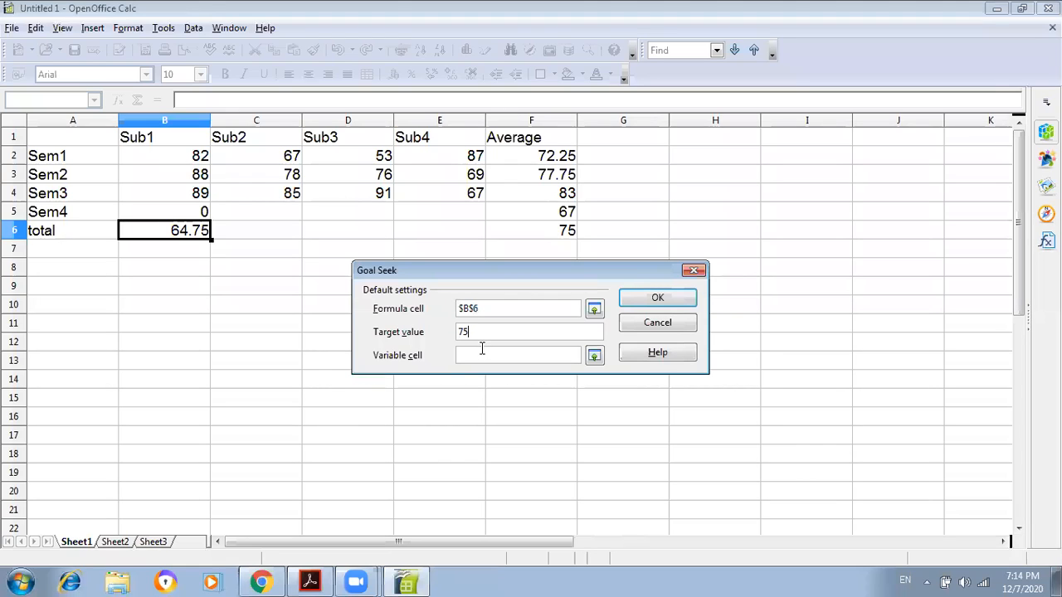
key(Tab)
click(197, 212)
click(641, 302)
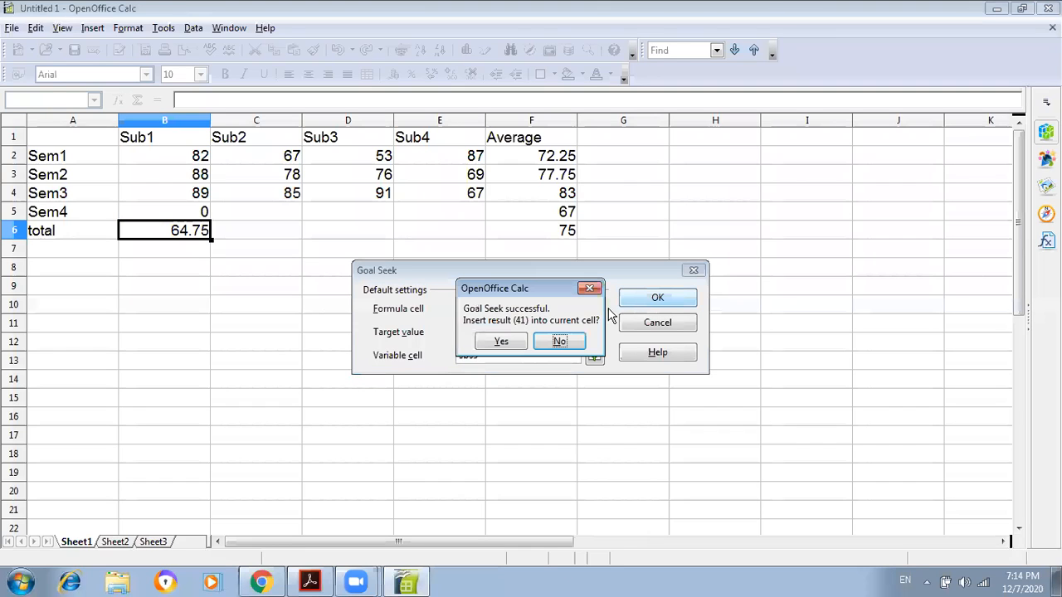
click(501, 343)
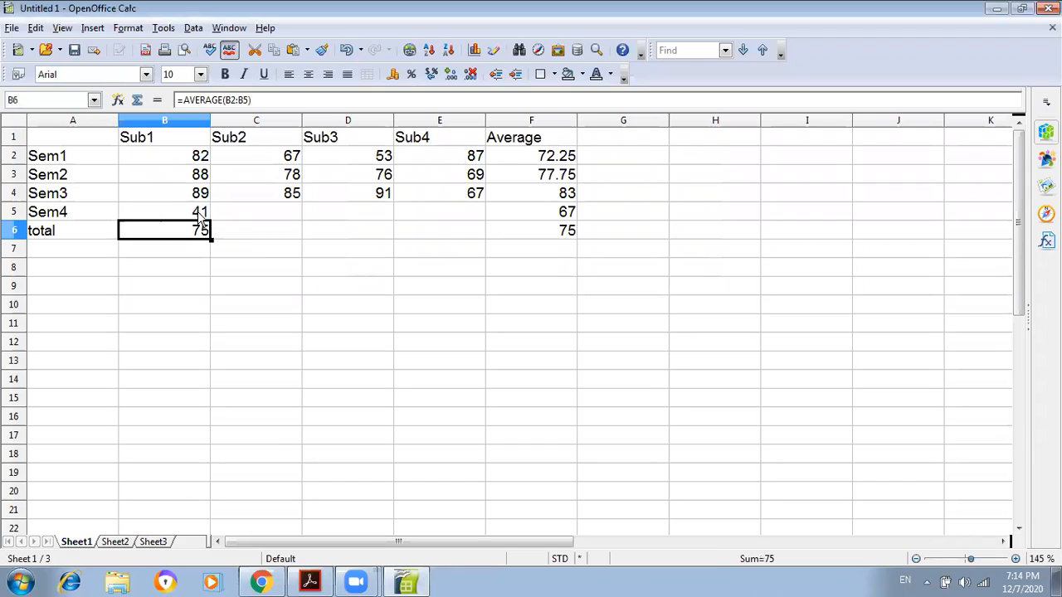
click(200, 217)
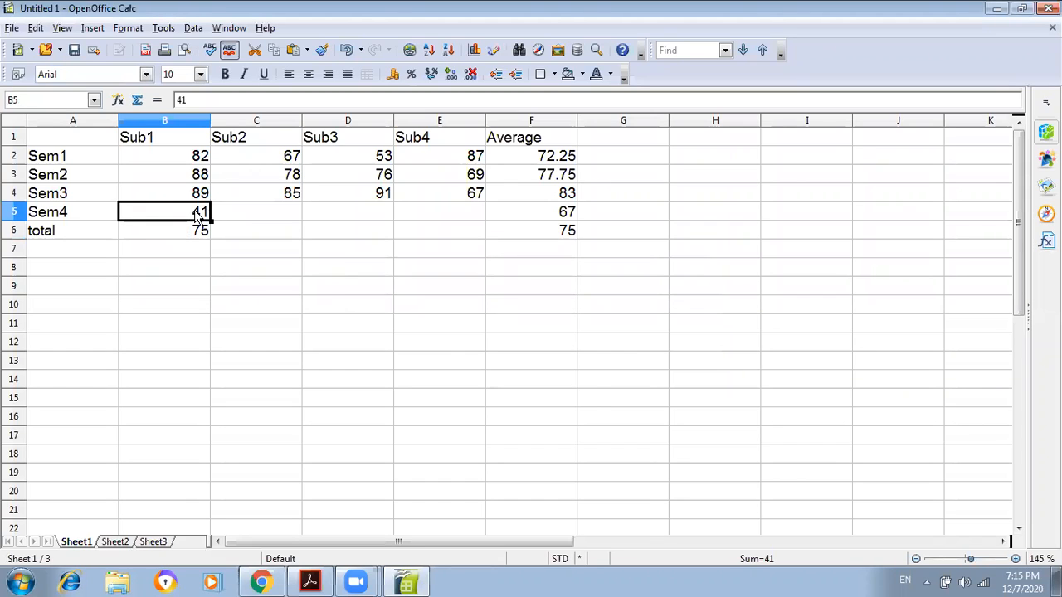
drag(171, 158, 202, 208)
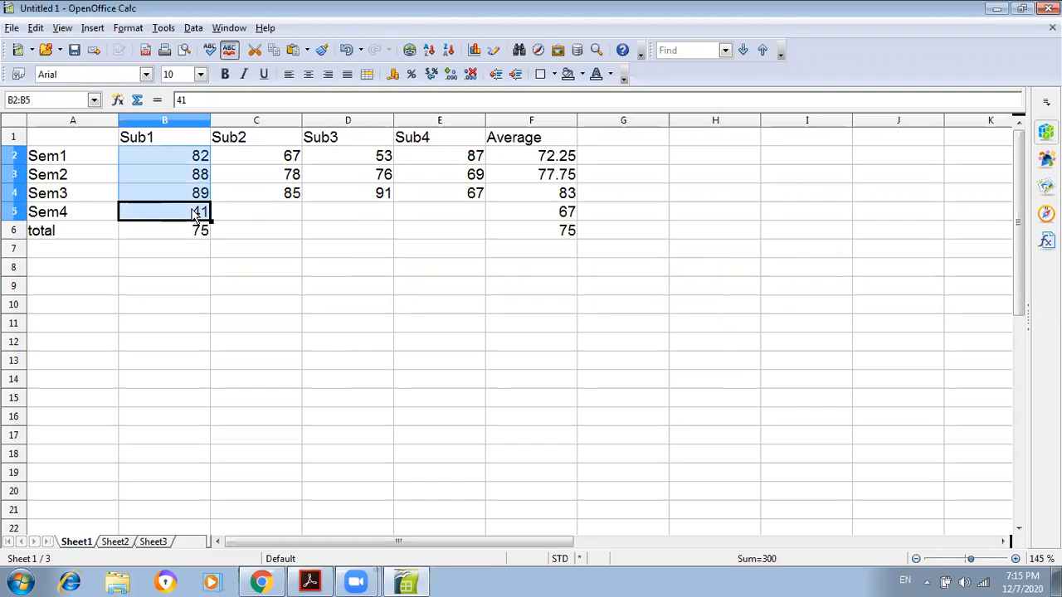
Step: Calculate the Sub2 average in the total row, cell C6, with the formula =AVERAGE(C2:C5)
click(267, 239)
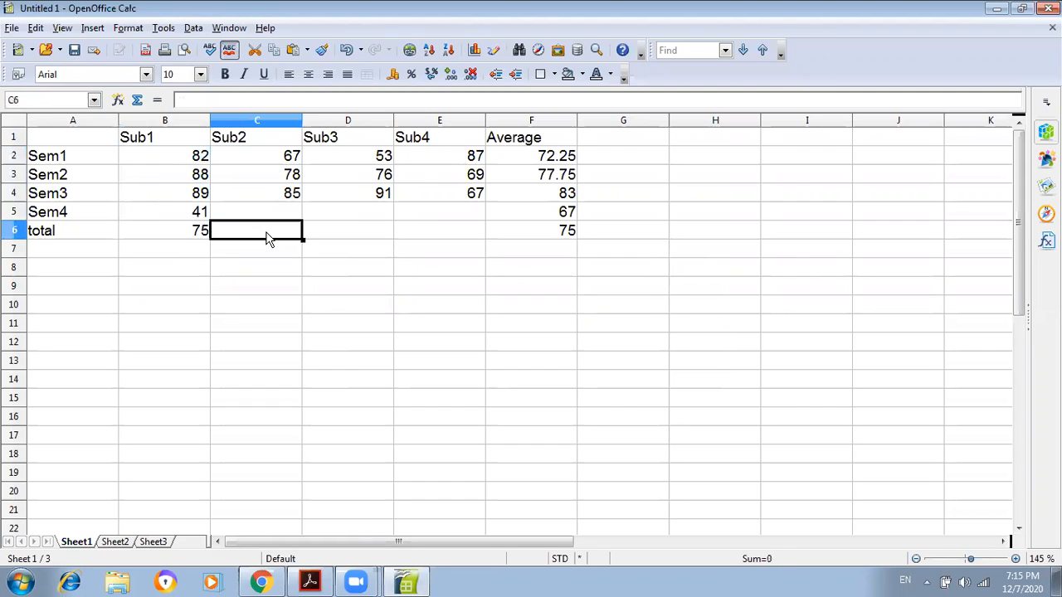
text(=av)
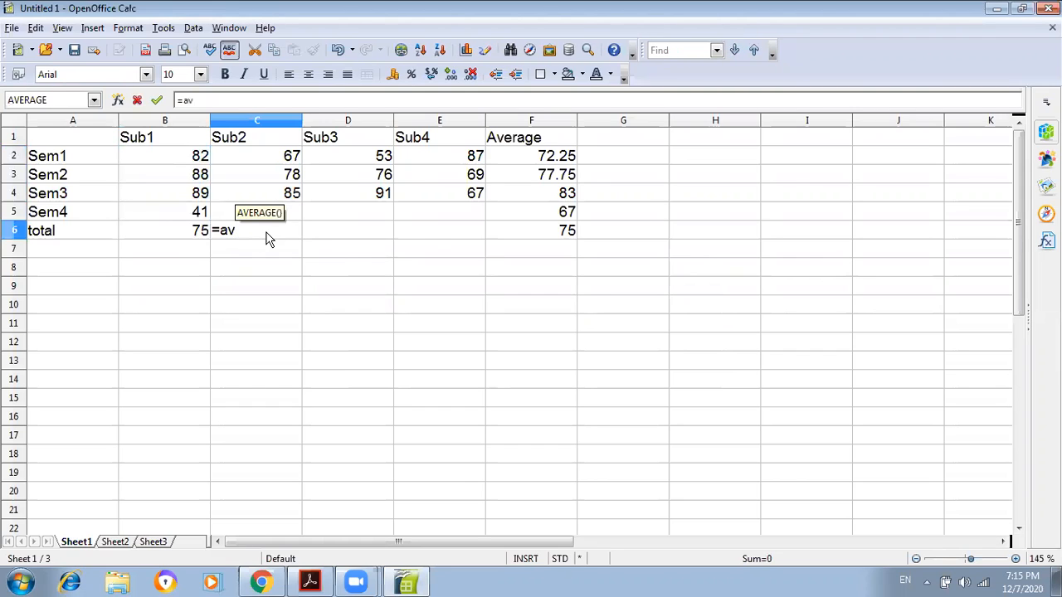
key(Return)
click(281, 157)
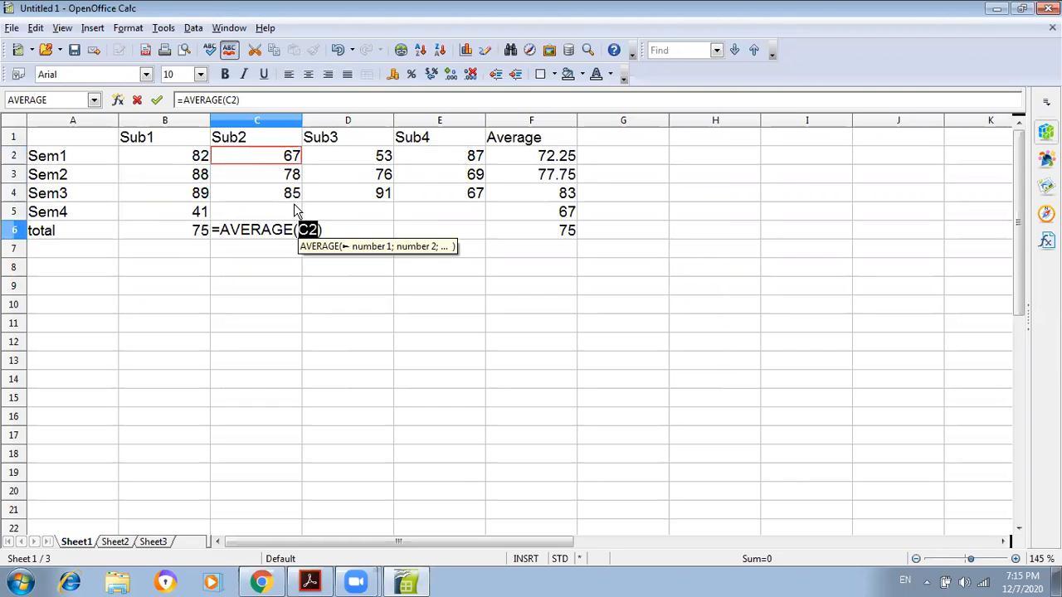
drag(295, 210, 296, 212)
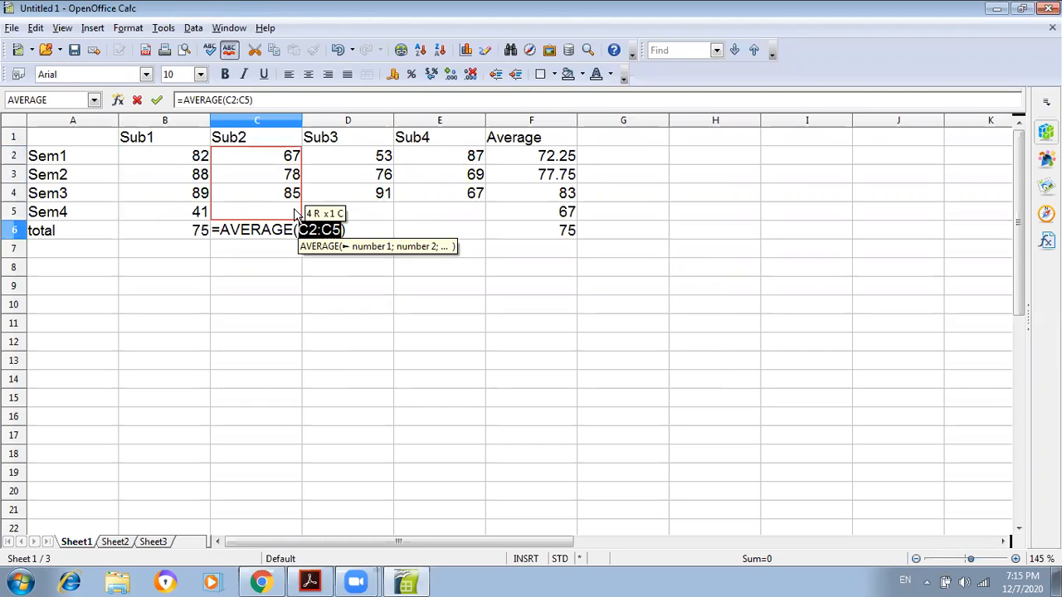
key(Return)
click(290, 229)
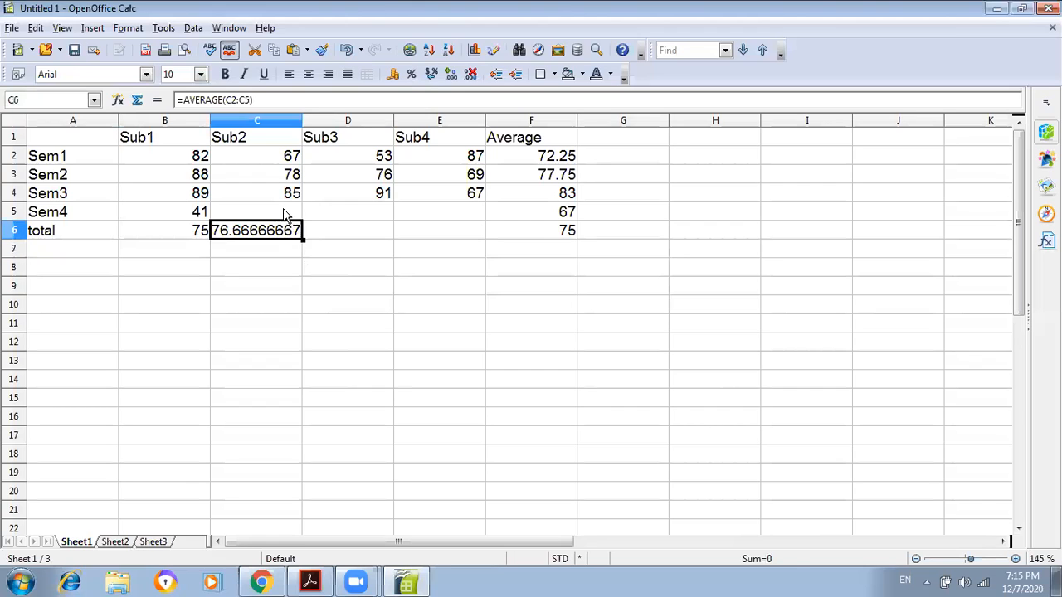
Step: Enter 0 as the placeholder Sem4 mark for Sub2 in cell C5
click(283, 214)
text(0)
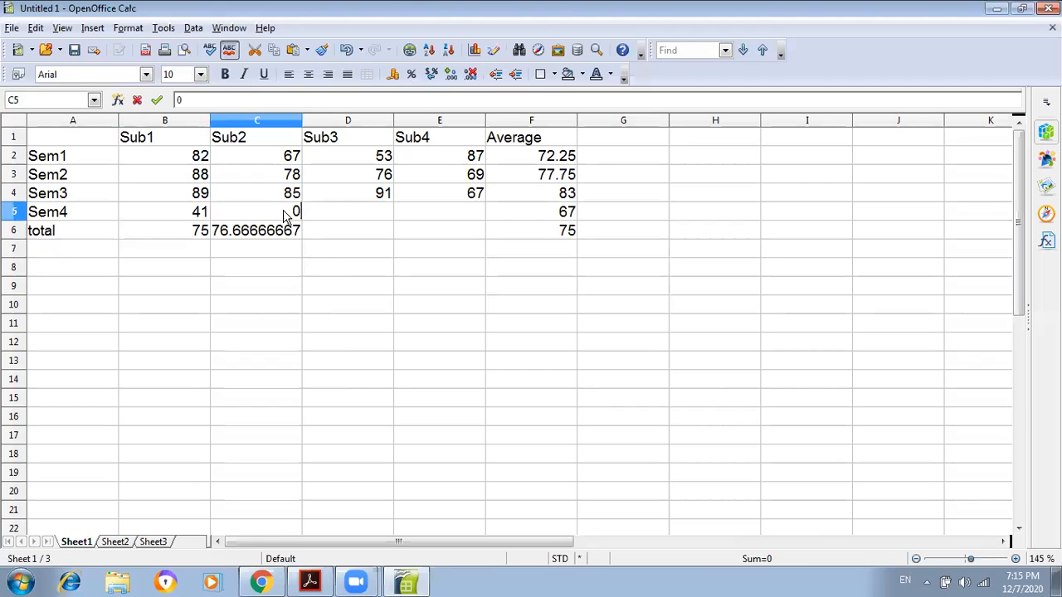
click(332, 268)
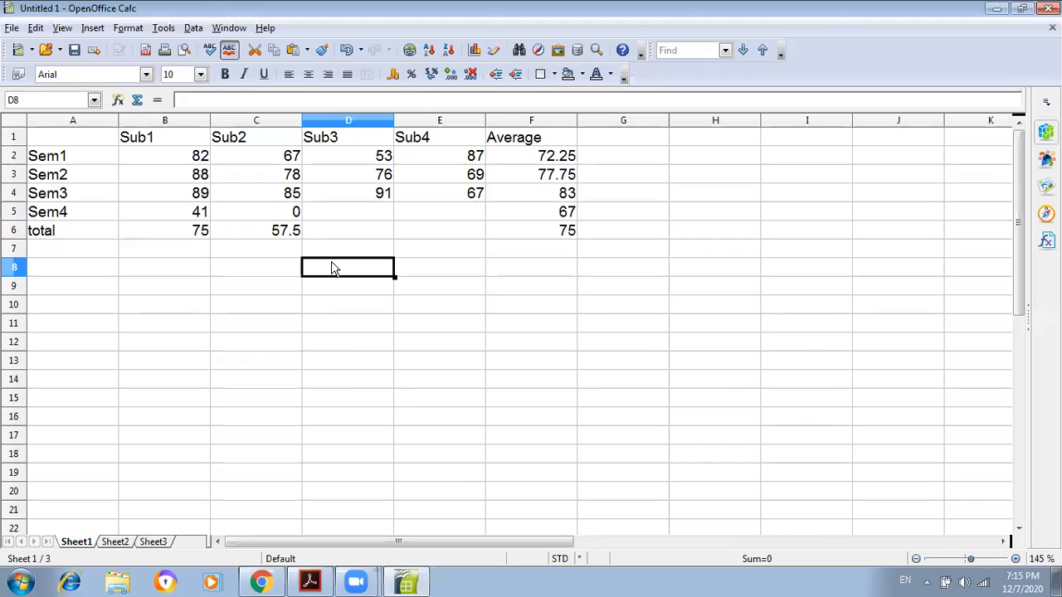
Step: Run Goal Seek on formula cell C6 with target value 75 and variable cell C5, and insert the result
click(282, 234)
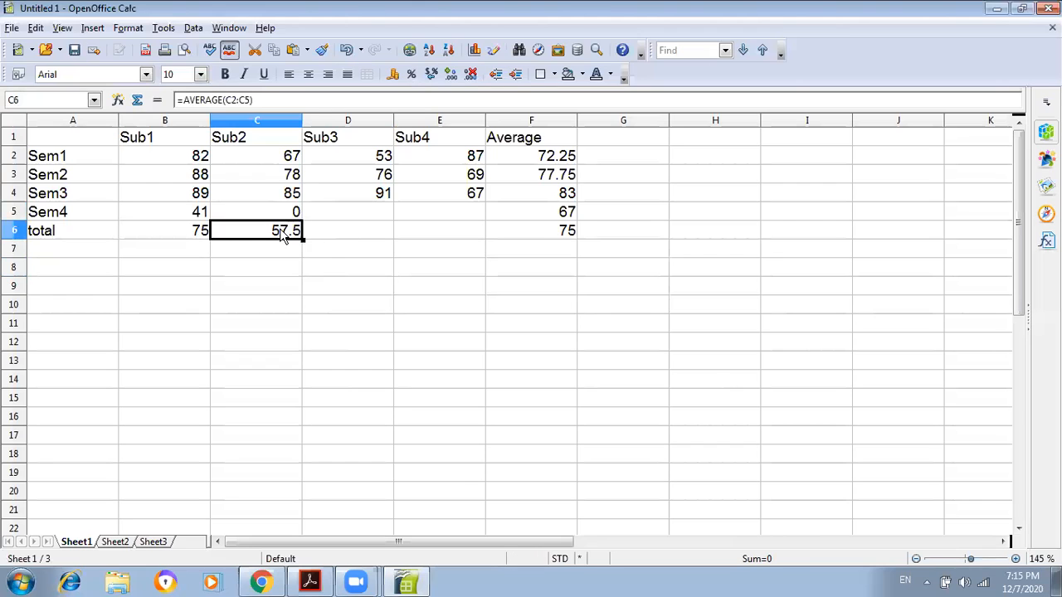
click(165, 28)
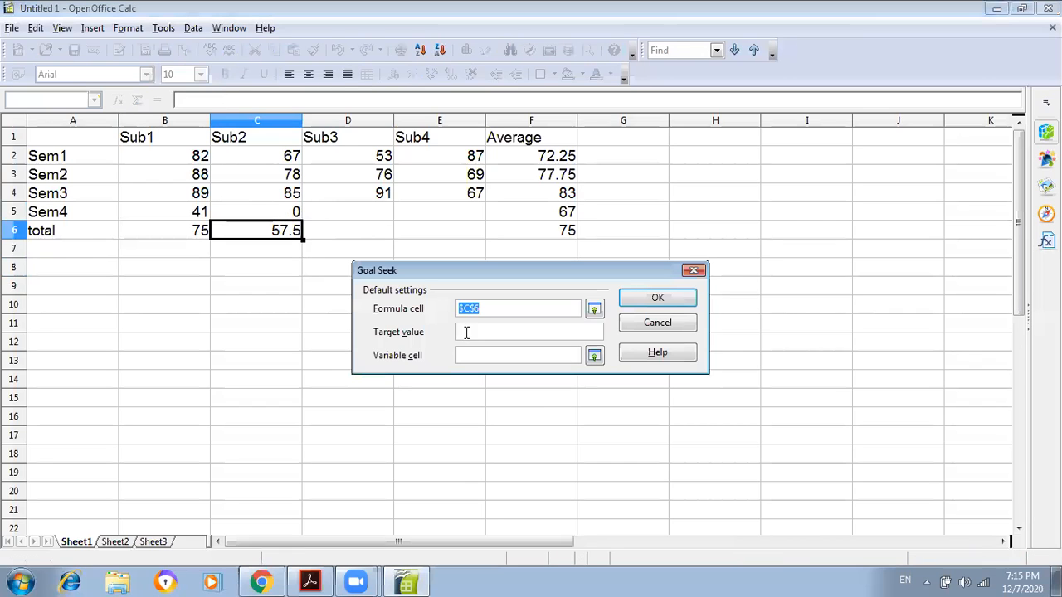
click(470, 330)
text(75)
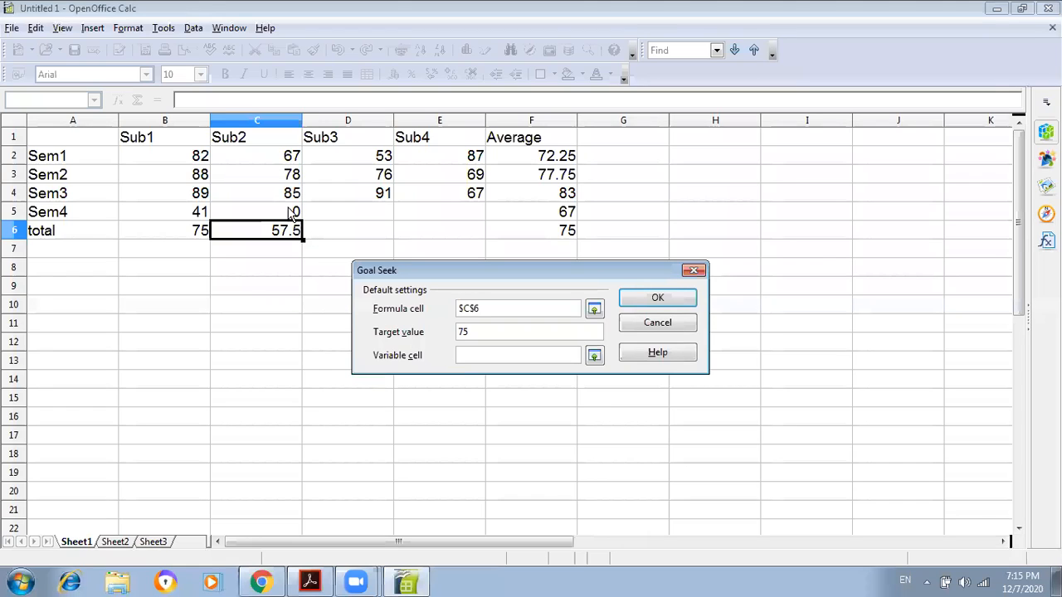
click(471, 357)
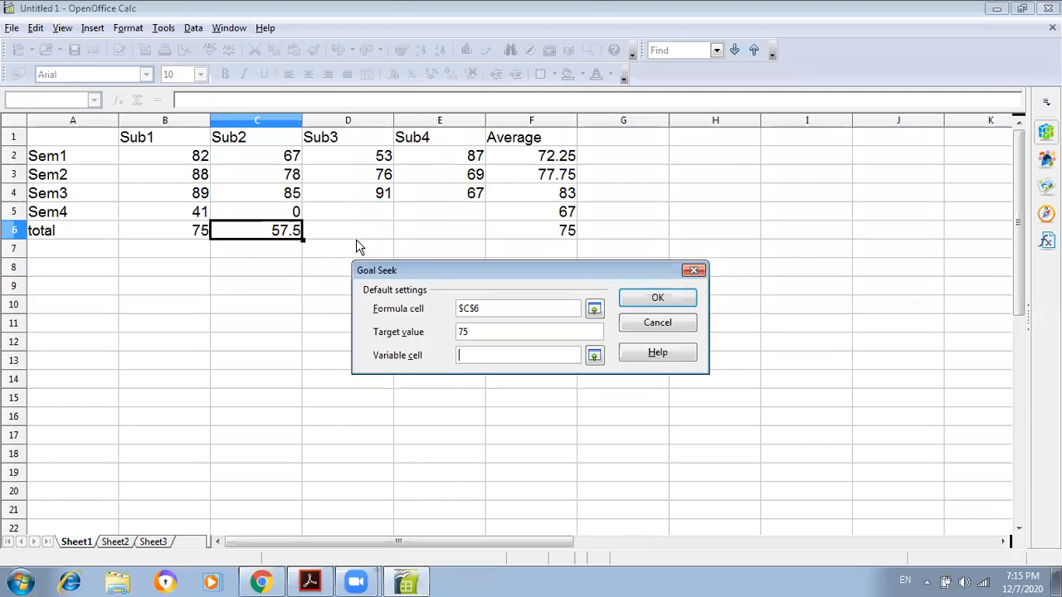
click(292, 213)
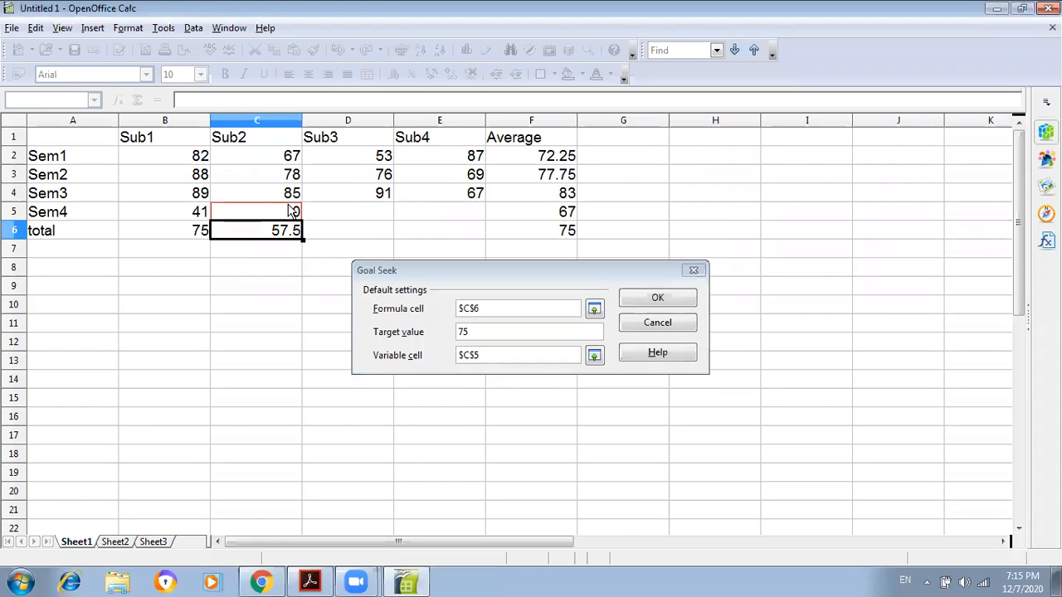
click(637, 301)
click(499, 343)
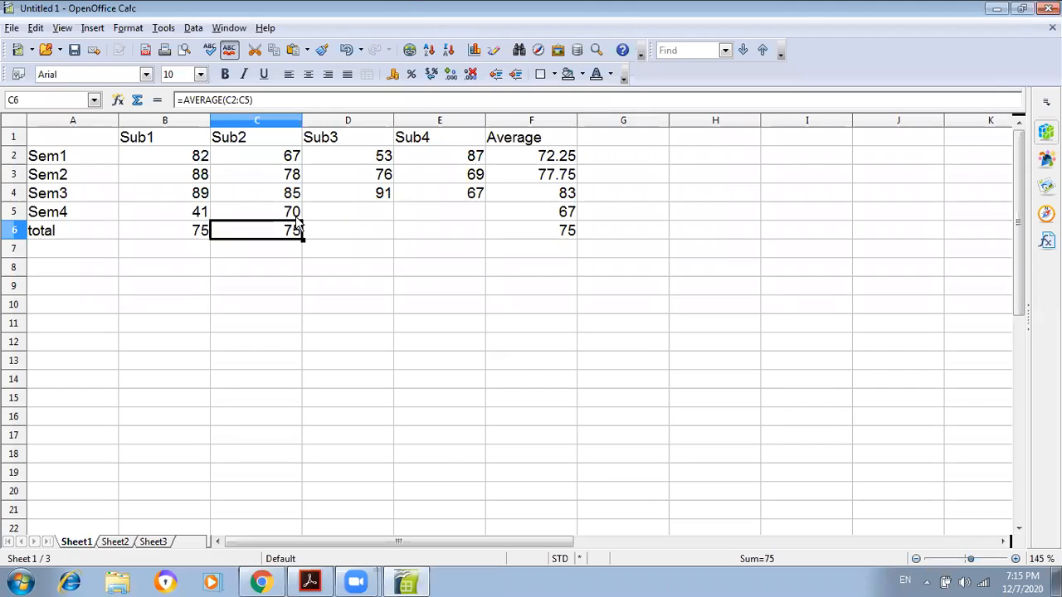
Step: Calculate the Sub3 average in the total row, cell D6, with the formula =AVERAGE(D2:D5)
click(355, 230)
text(=ave)
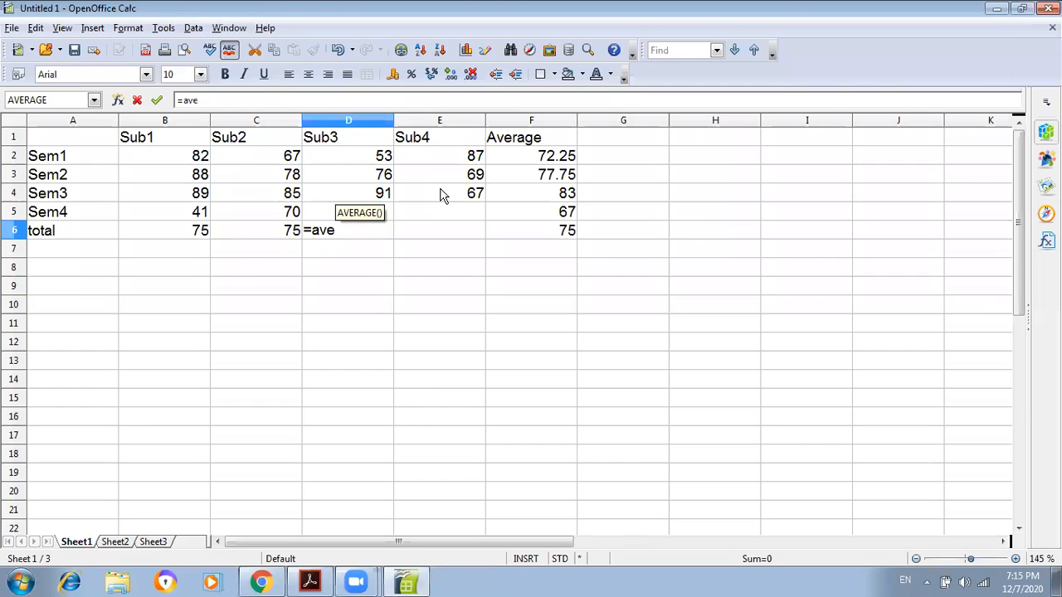
key(Return)
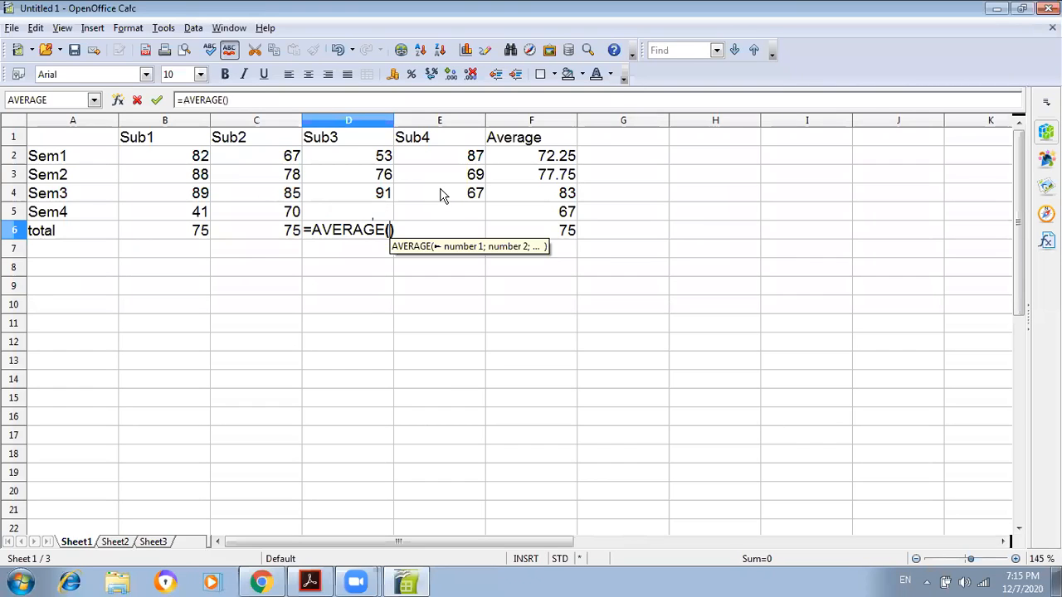
click(360, 157)
drag(377, 220, 403, 229)
key(Return)
click(367, 225)
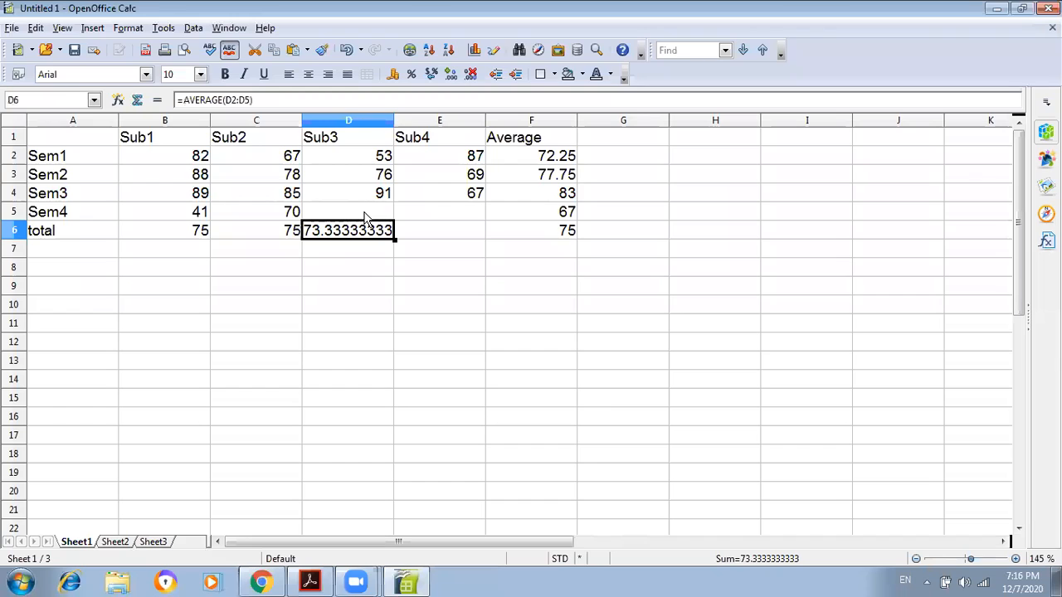
Step: Enter 0 as the placeholder Sem4 mark for Sub3 in cell D5
click(365, 215)
text(0)
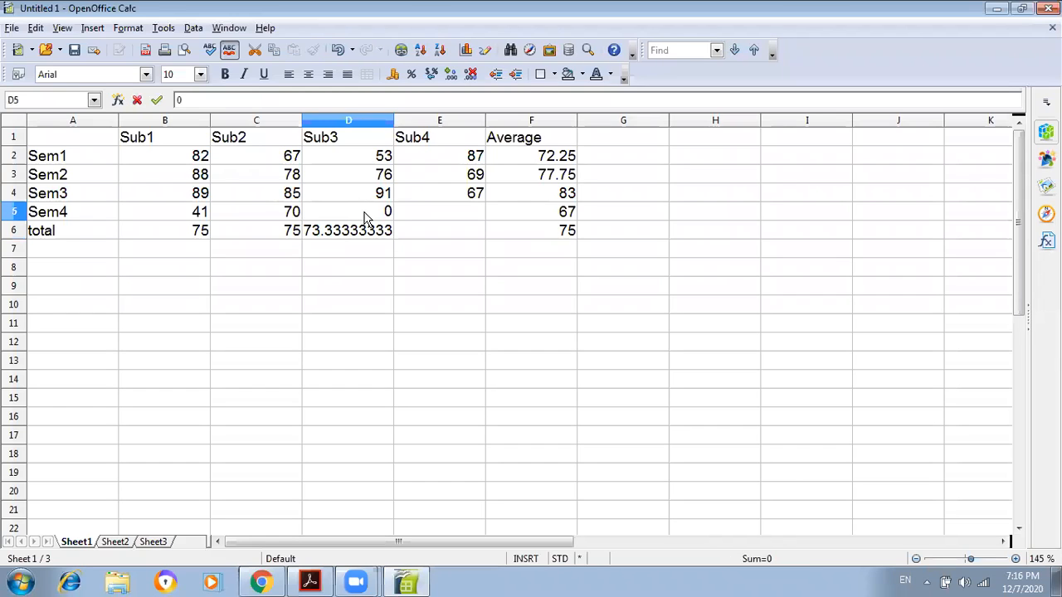
key(Return)
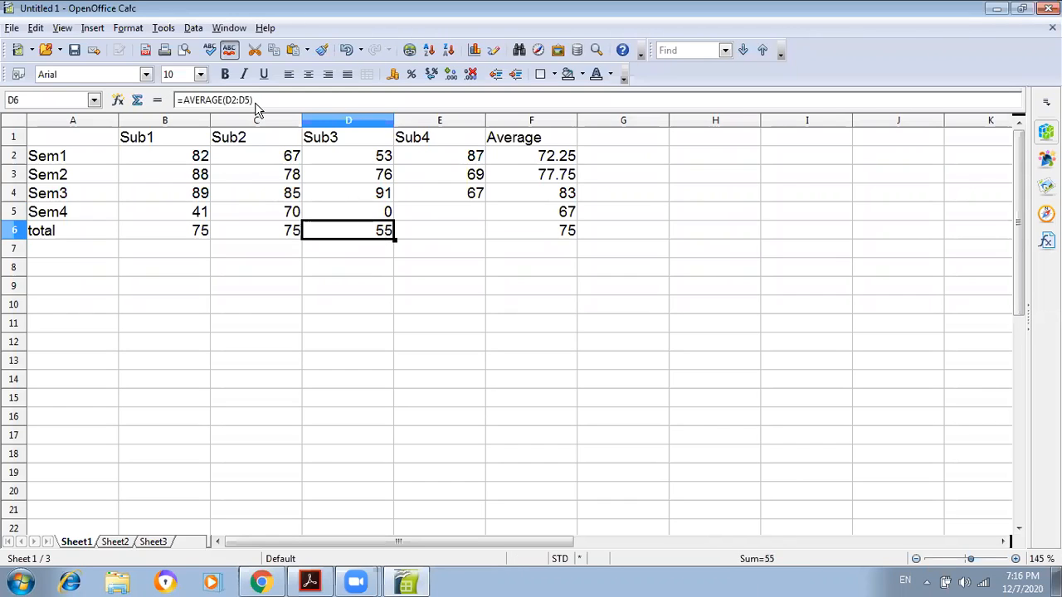
Step: Run Goal Seek on formula cell D6 with target value 75 and variable cell D5, and insert the result
click(164, 28)
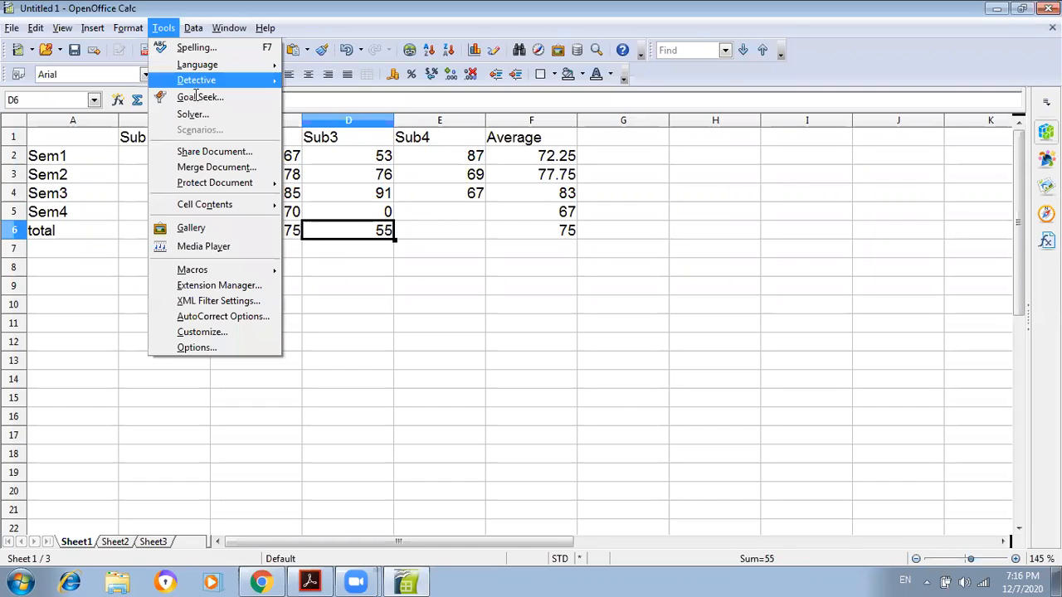
click(198, 96)
click(485, 336)
text(75)
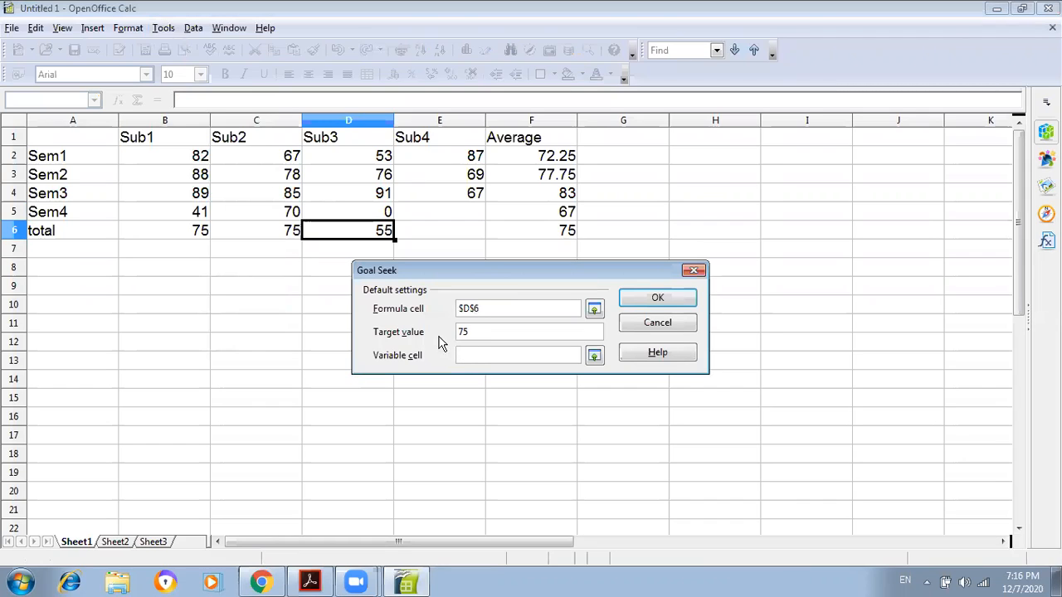
click(371, 214)
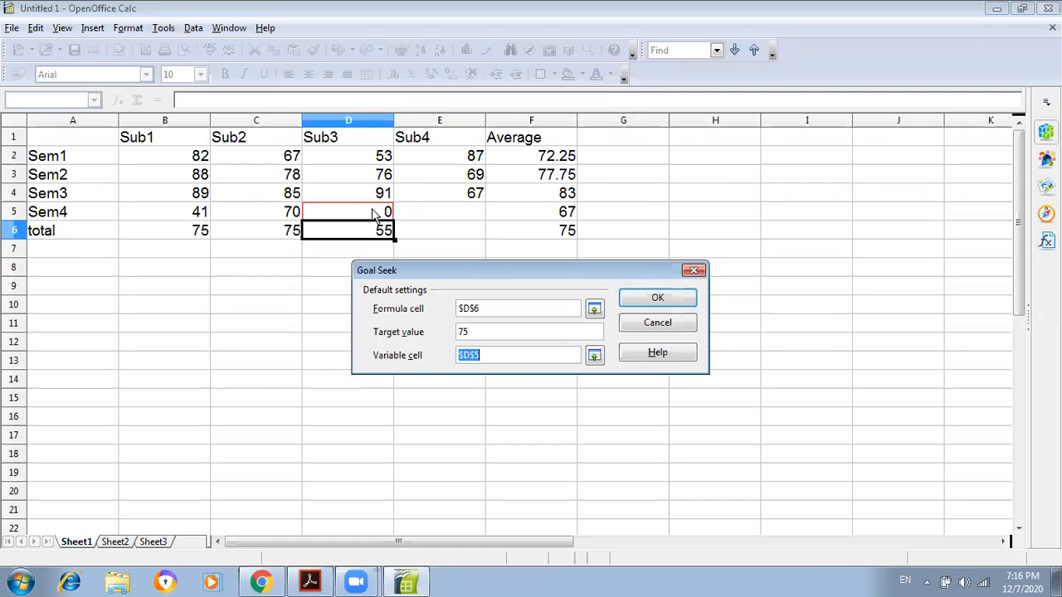
click(642, 297)
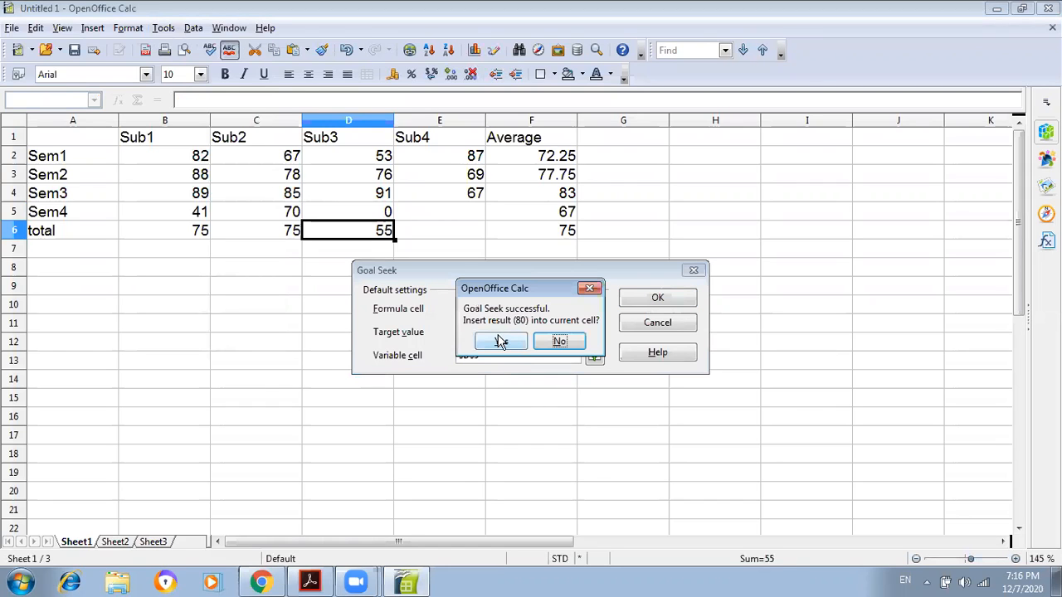
click(500, 342)
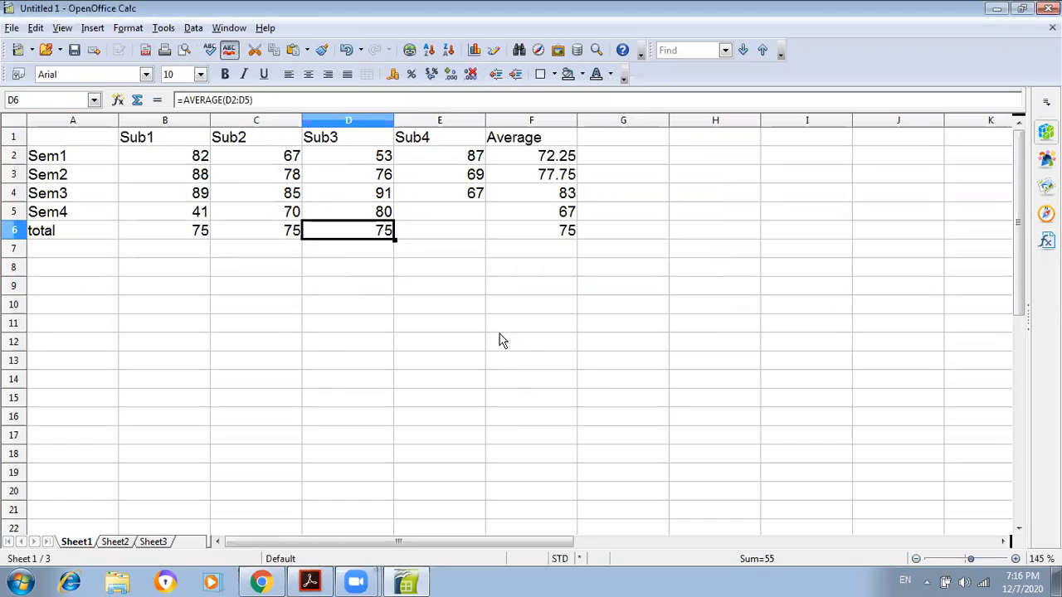
click(387, 214)
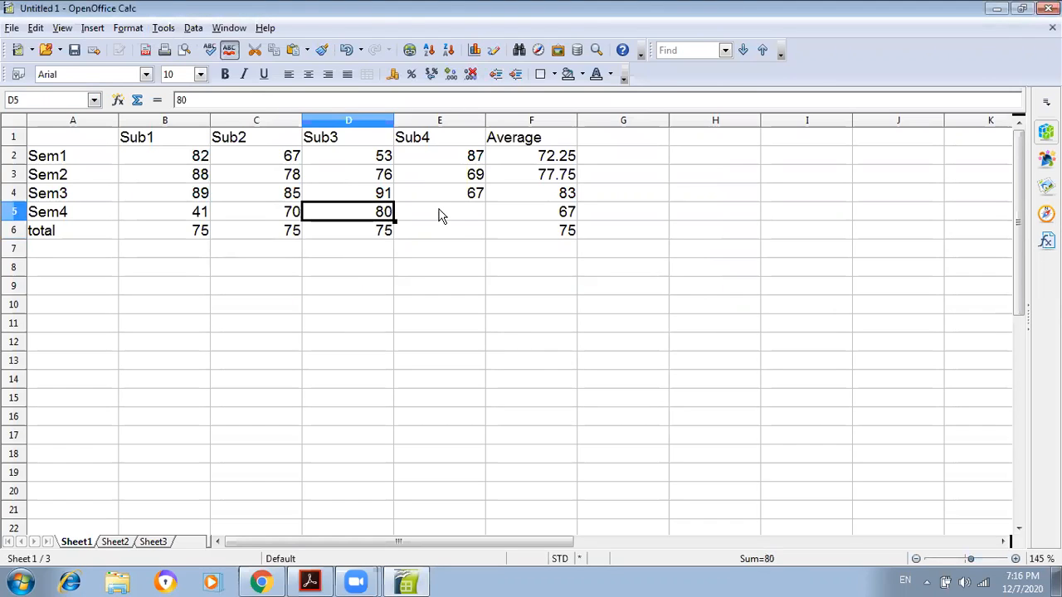
click(446, 232)
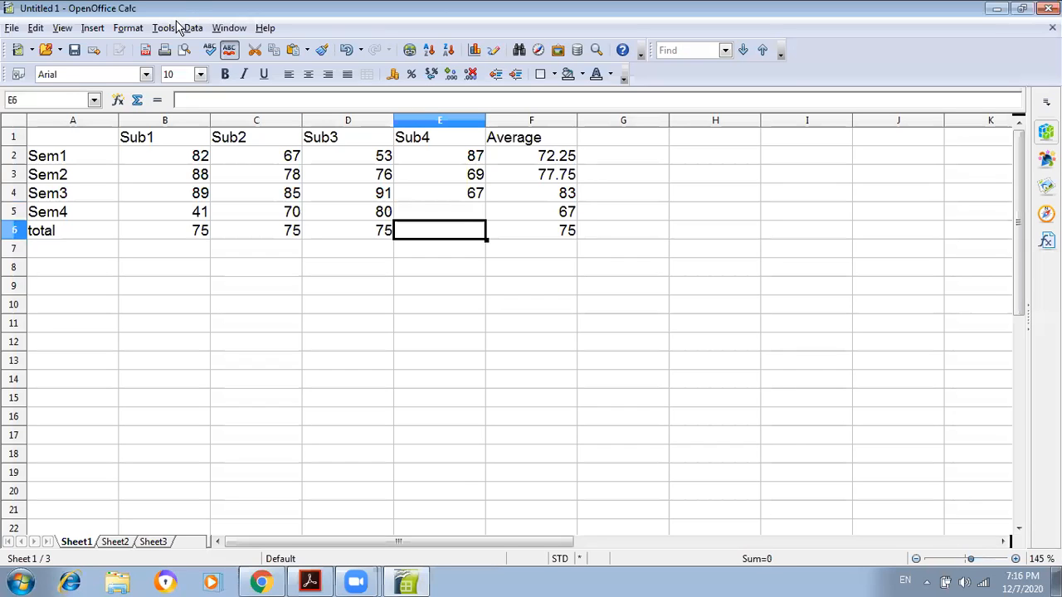
click(172, 27)
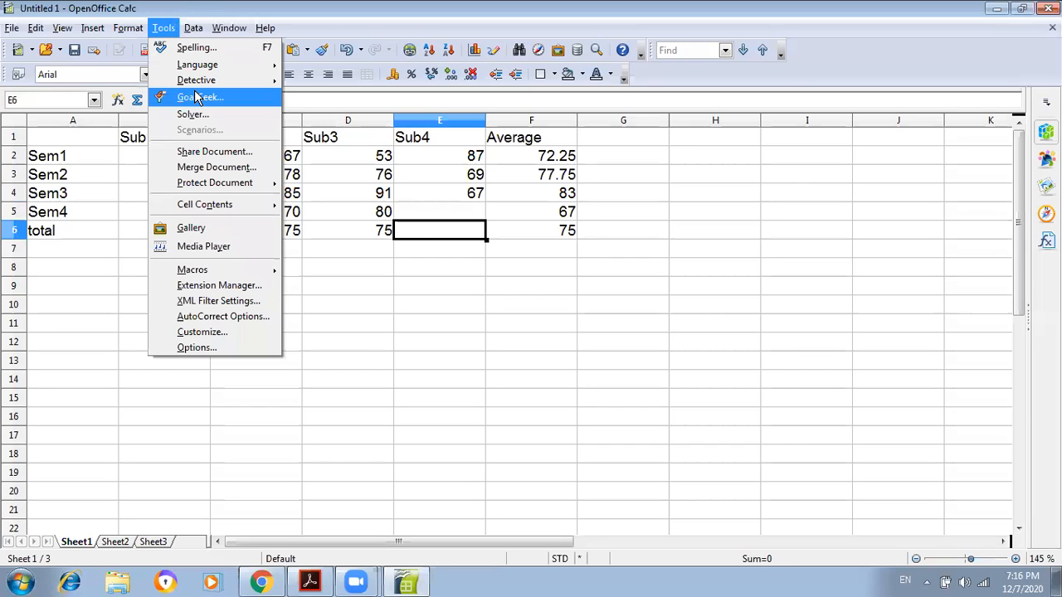
click(420, 234)
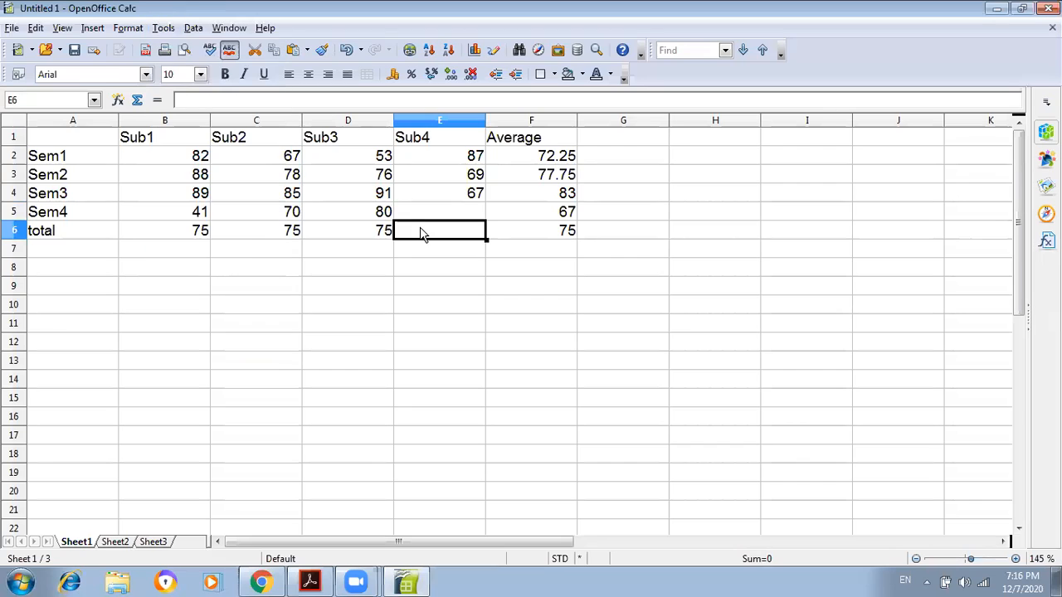
Step: Calculate the Sub4 average in the total row, cell E6, with the formula =AVERAGE(E2:E5)
text(=av)
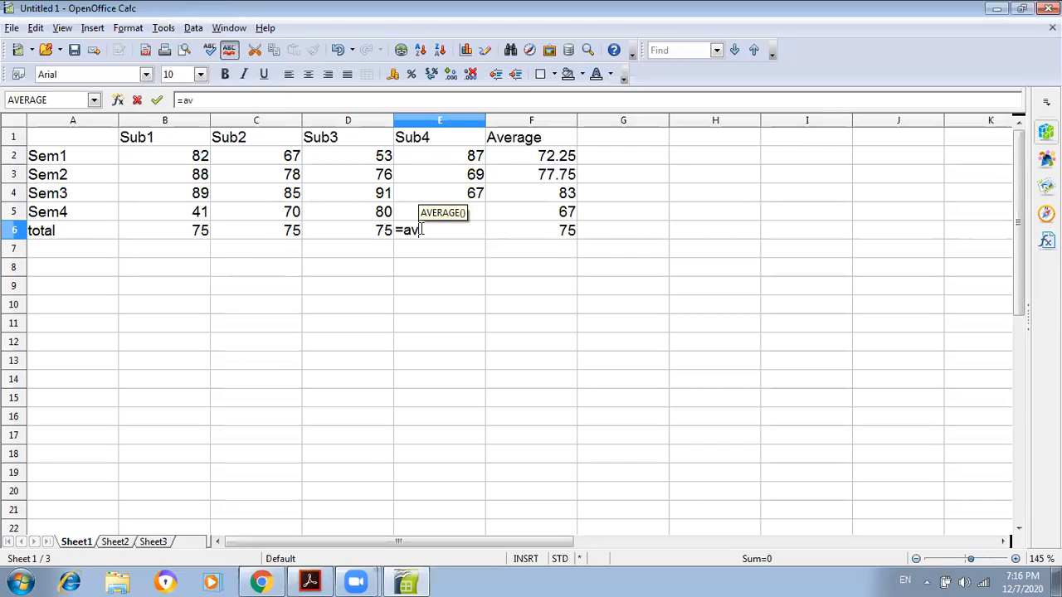
key(Return)
click(452, 157)
drag(467, 208, 474, 209)
key(Return)
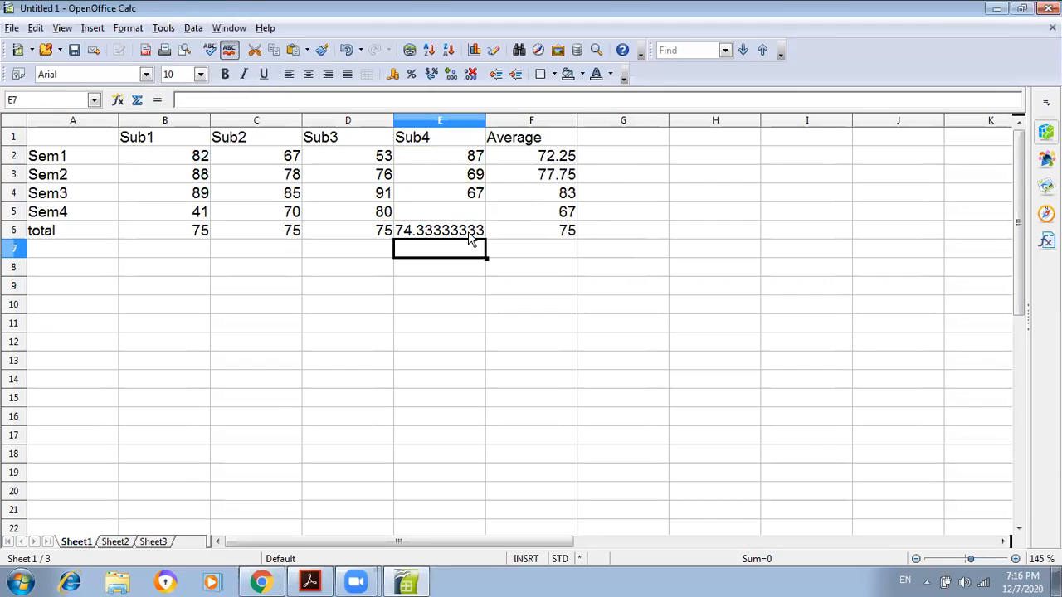
Step: Enter 0 as the placeholder Sem4 mark for Sub4 in cell E5
click(469, 213)
text(0)
click(466, 265)
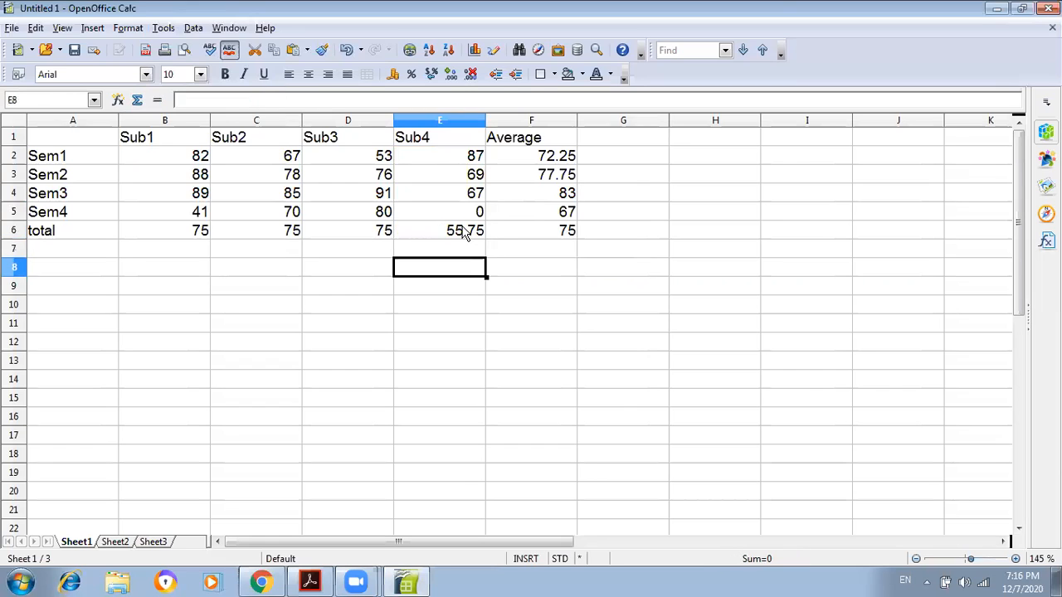
Step: Run Goal Seek on formula cell E6 with target value 75 and variable cell E5, and insert the result
click(464, 232)
click(164, 27)
click(197, 97)
click(479, 332)
text(75)
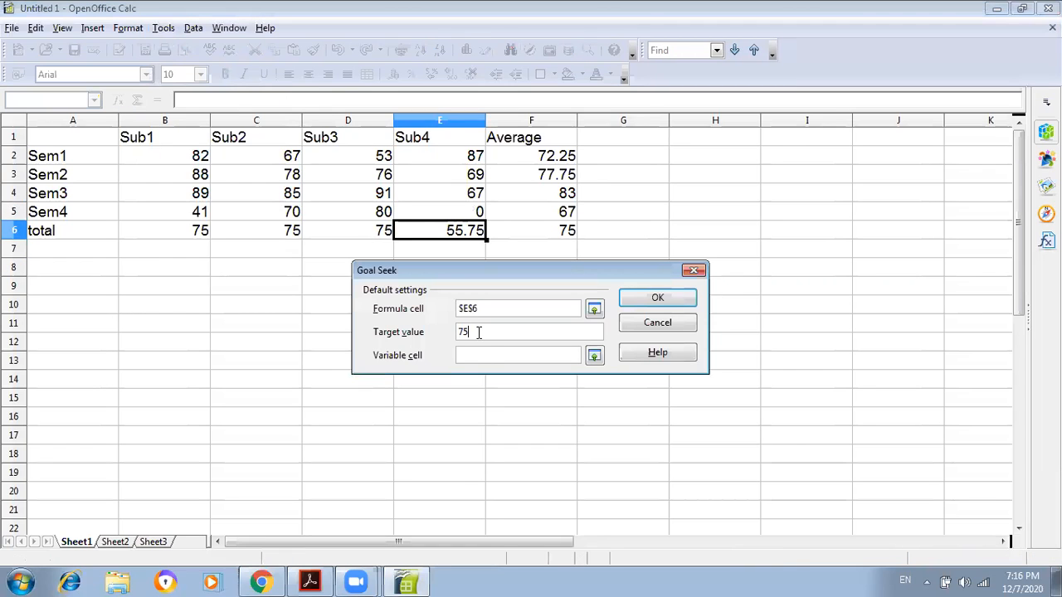
click(465, 213)
click(655, 299)
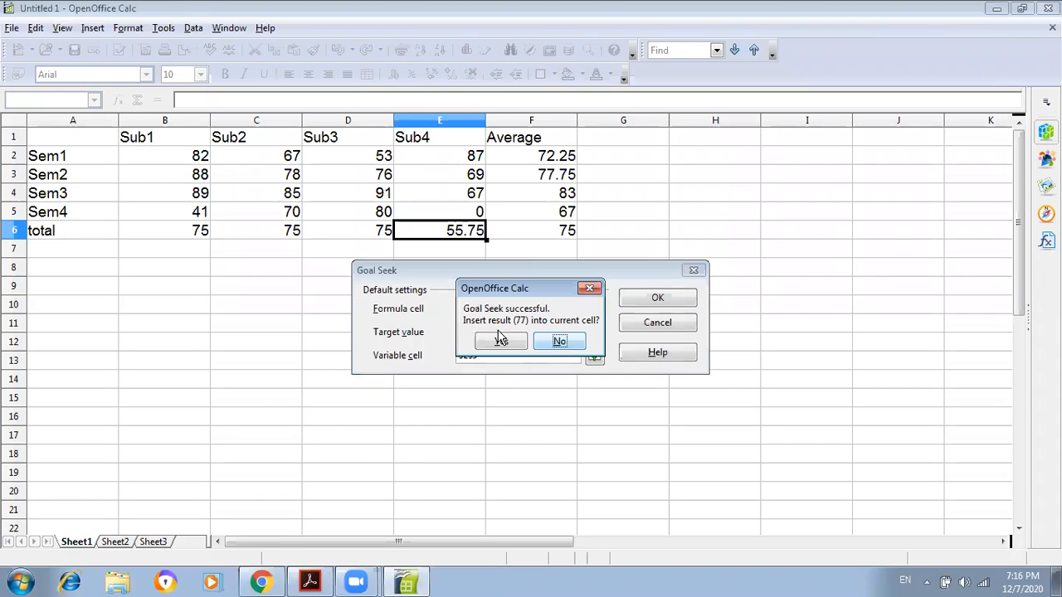
key(Return)
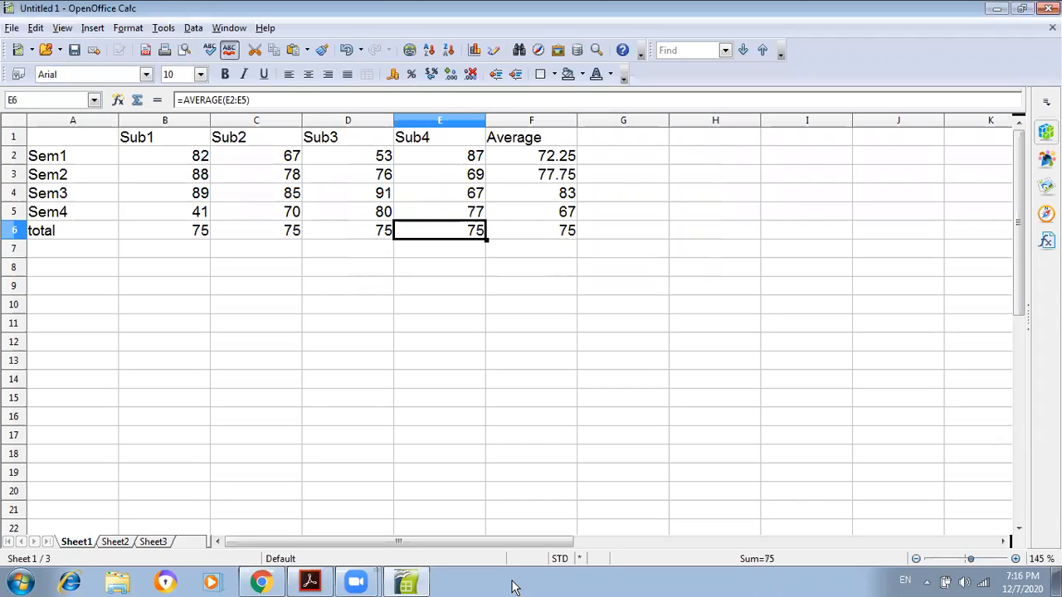
Step: Review the overall average in F6 and the required Sem4 marks across cells B5 to F5
click(564, 231)
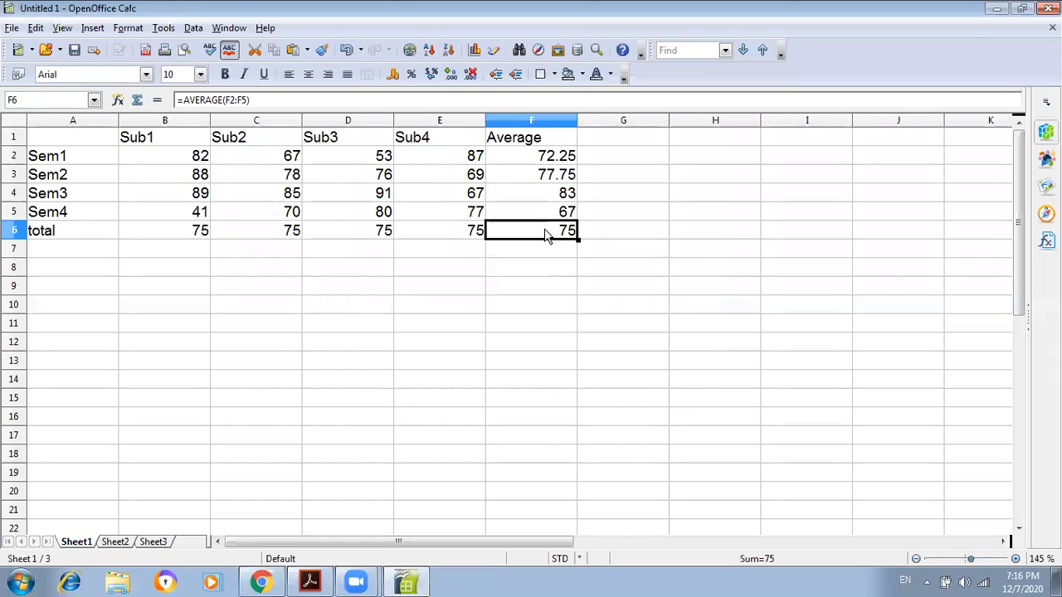
click(197, 213)
key(Right)
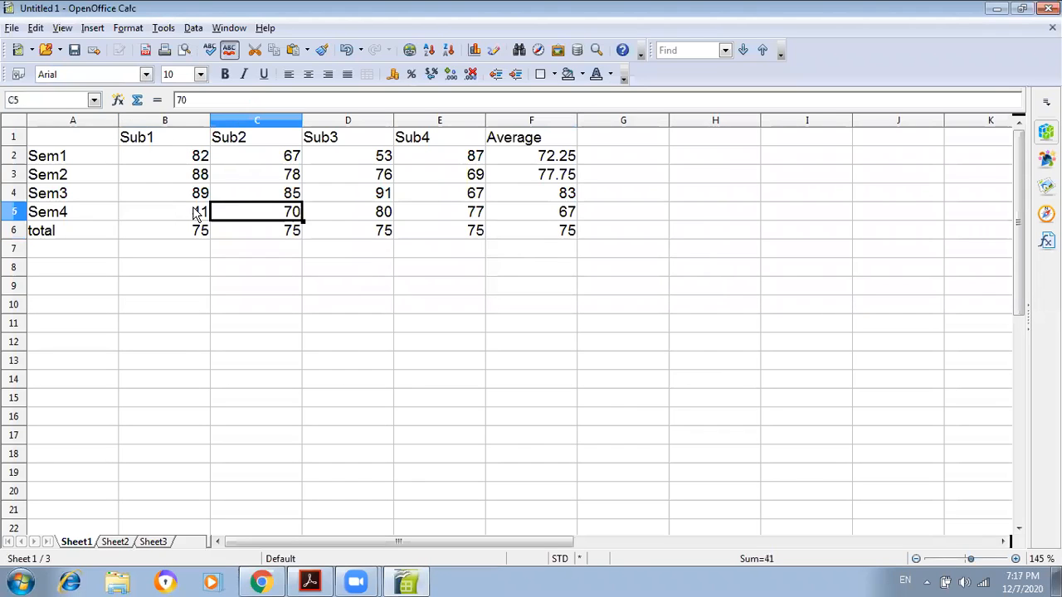
key(Right)
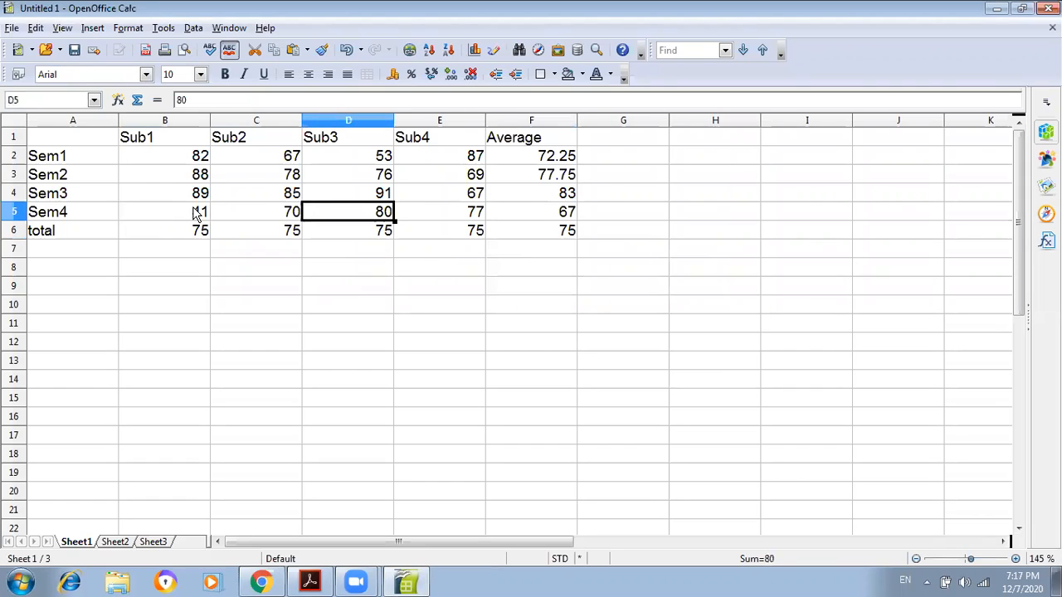
key(Right)
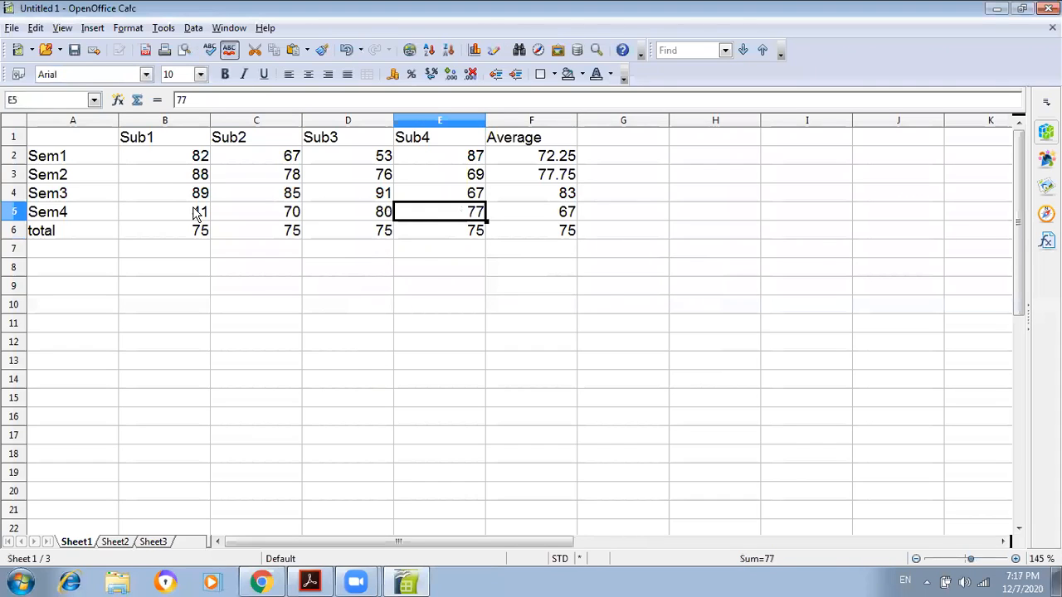
key(Right)
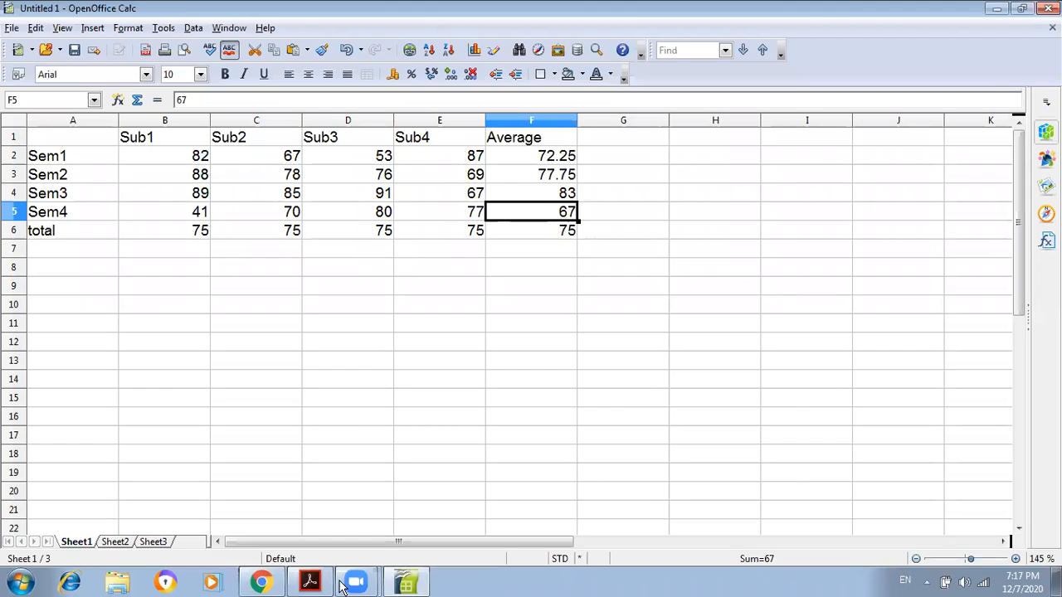
Step: Save the spreadsheet as "first" in ODF Spreadsheet format in the Desktop's CALC folder, and close it
click(12, 28)
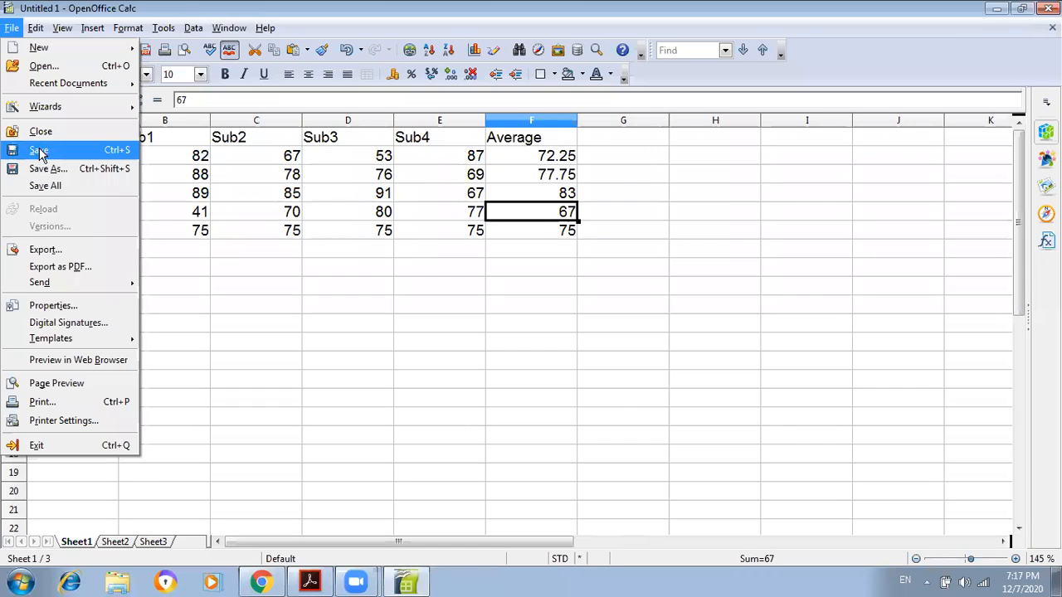
click(39, 151)
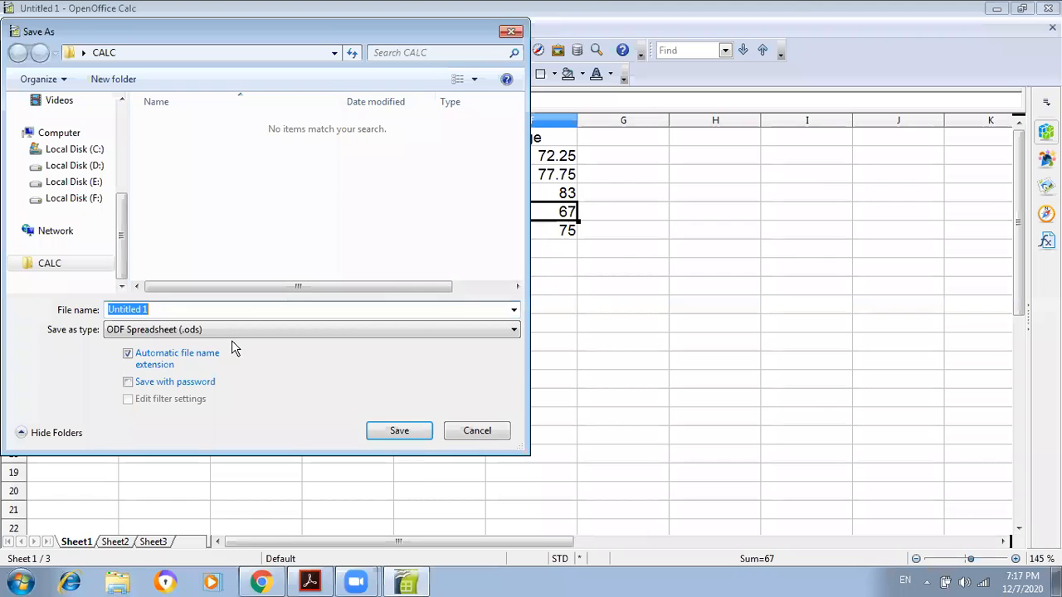
drag(125, 216, 121, 164)
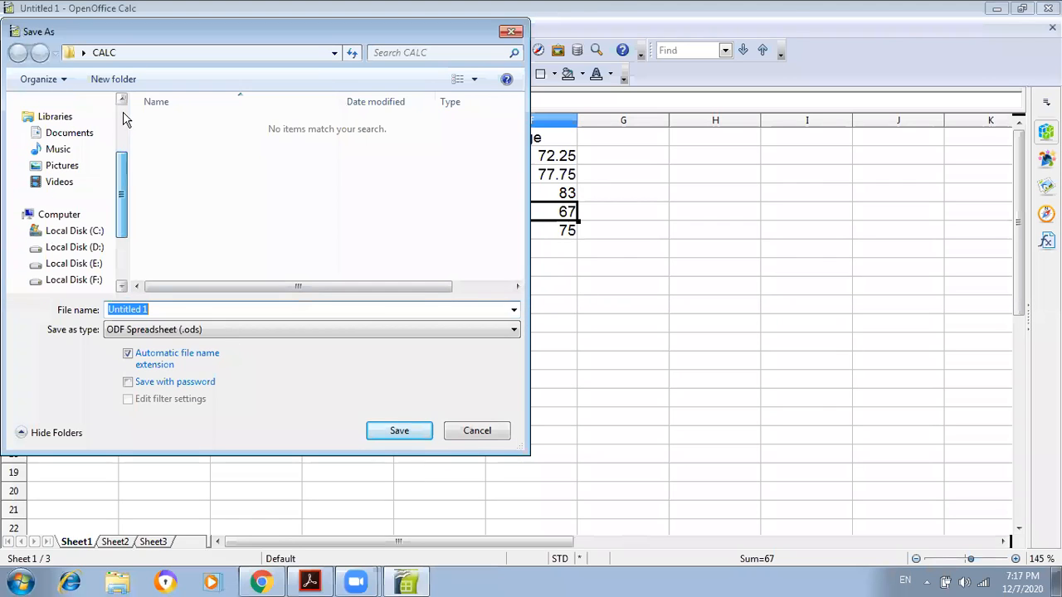
scroll(97, 143, up, 3)
click(89, 156)
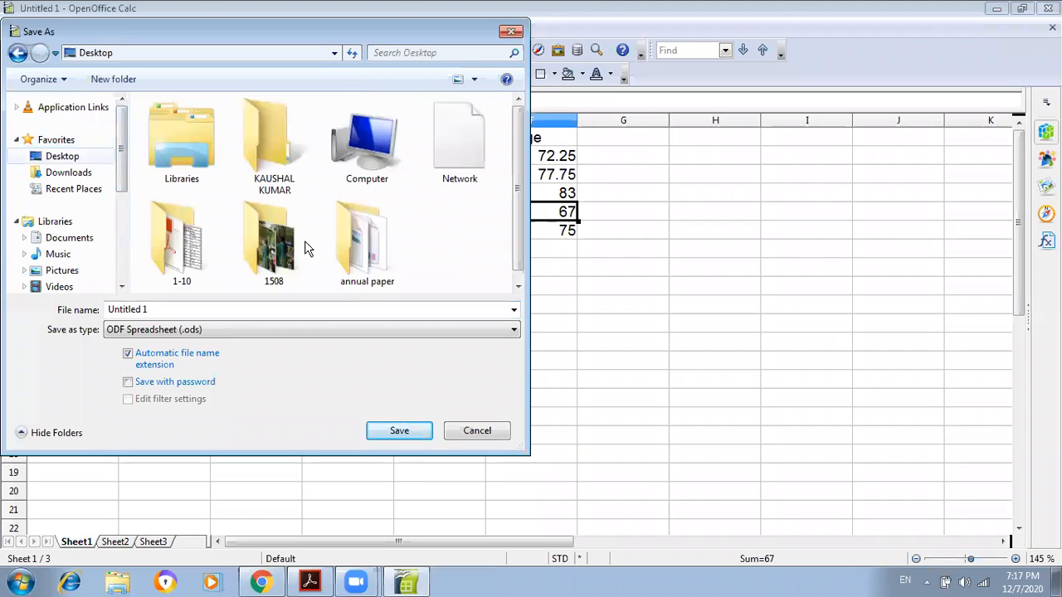
click(520, 141)
double_click(279, 158)
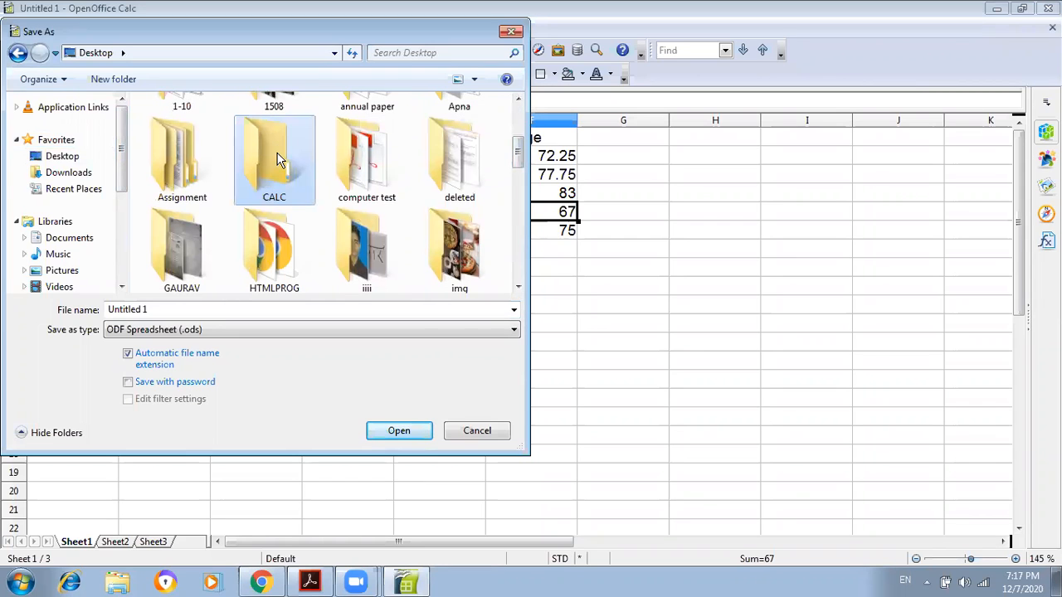
double_click(152, 308)
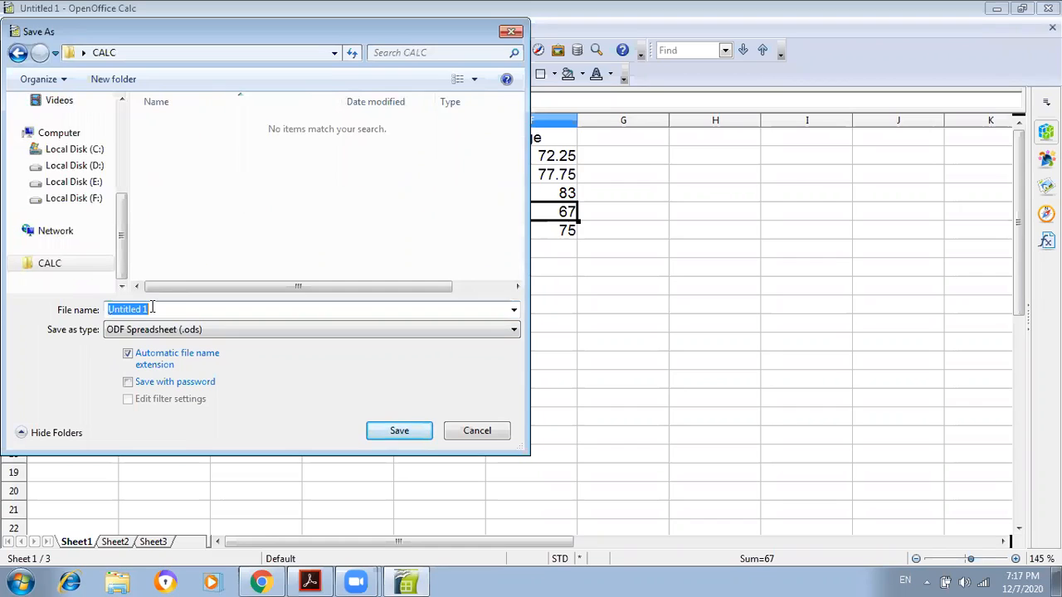
text(first)
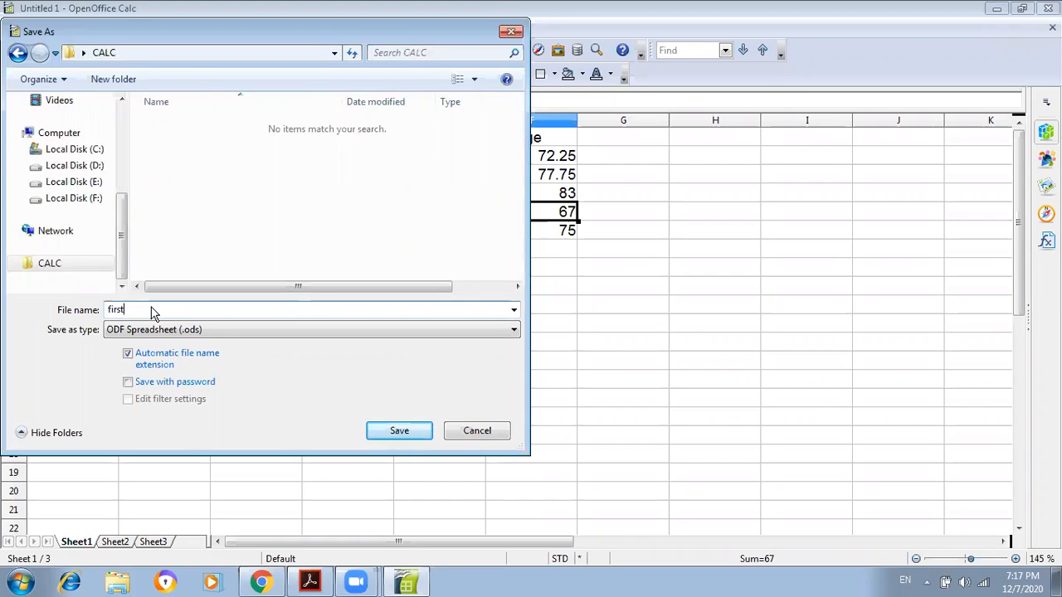
key(Return)
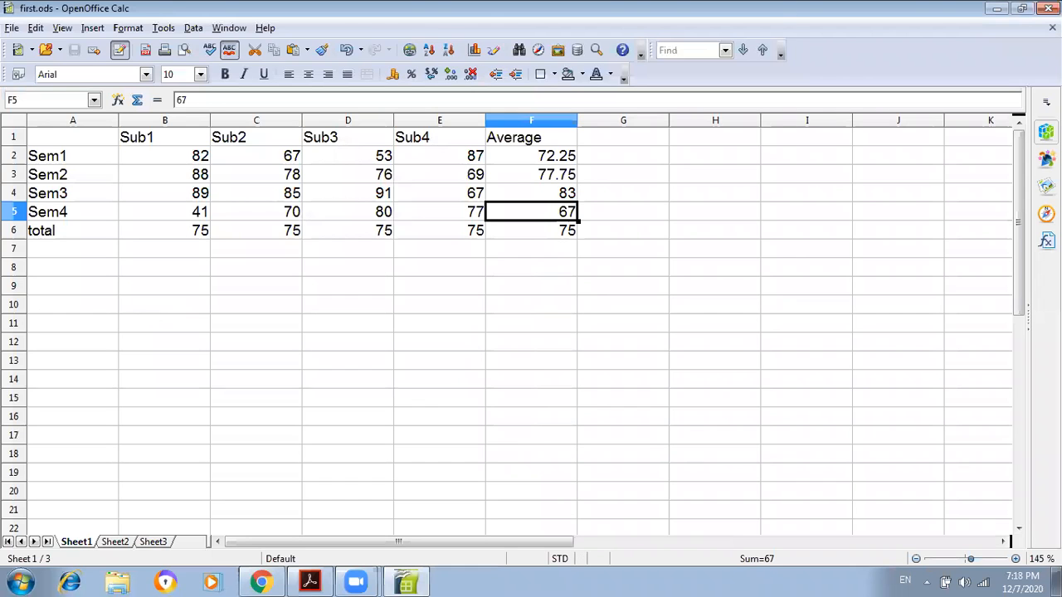
click(1049, 8)
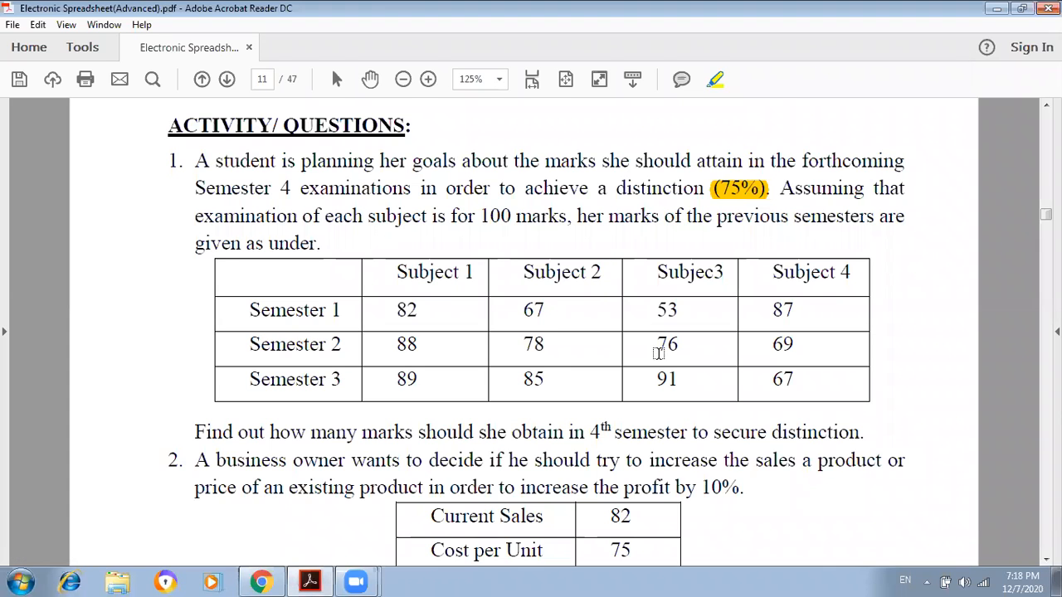
Step: Read on in the Electronic Spreadsheet PDF from the activity questions to Session 2 on linking data and spreadsheets
scroll(658, 354, down, 5)
scroll(657, 353, down, 10)
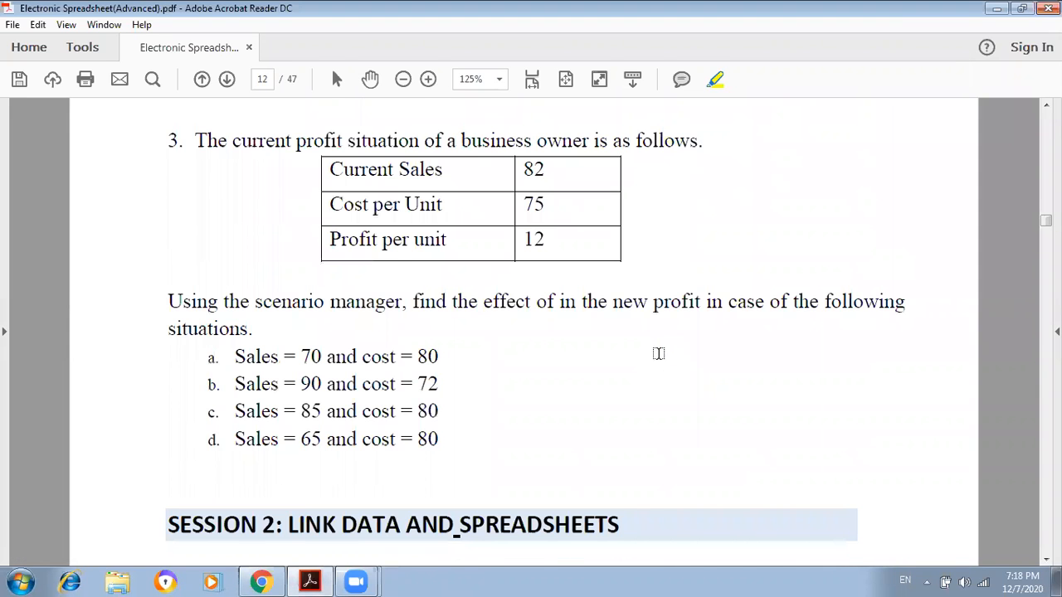
scroll(657, 353, down, 4)
scroll(658, 353, down, 1)
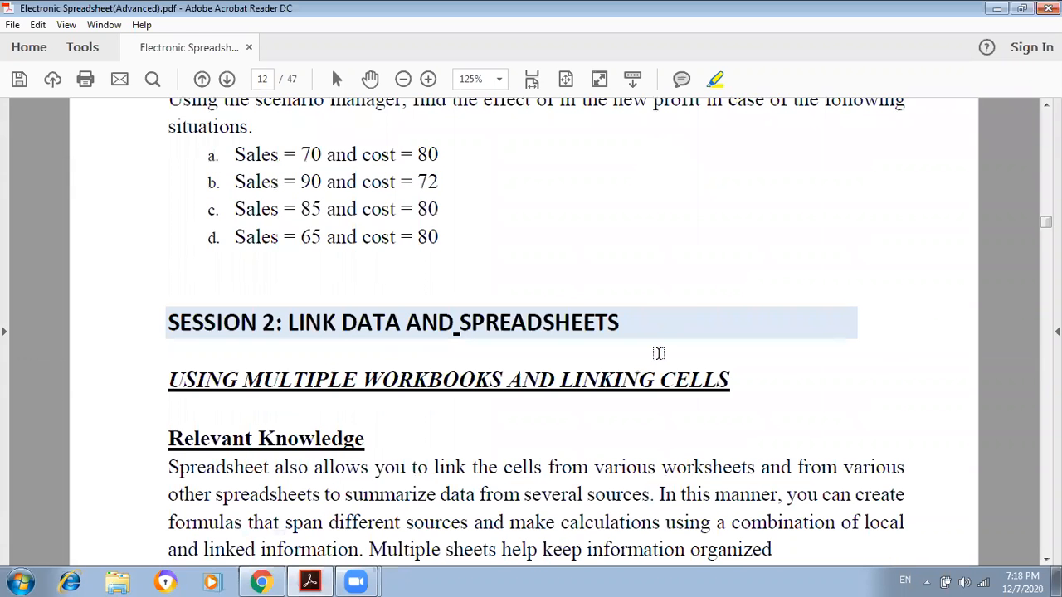
scroll(657, 354, down, 3)
scroll(657, 353, down, 1)
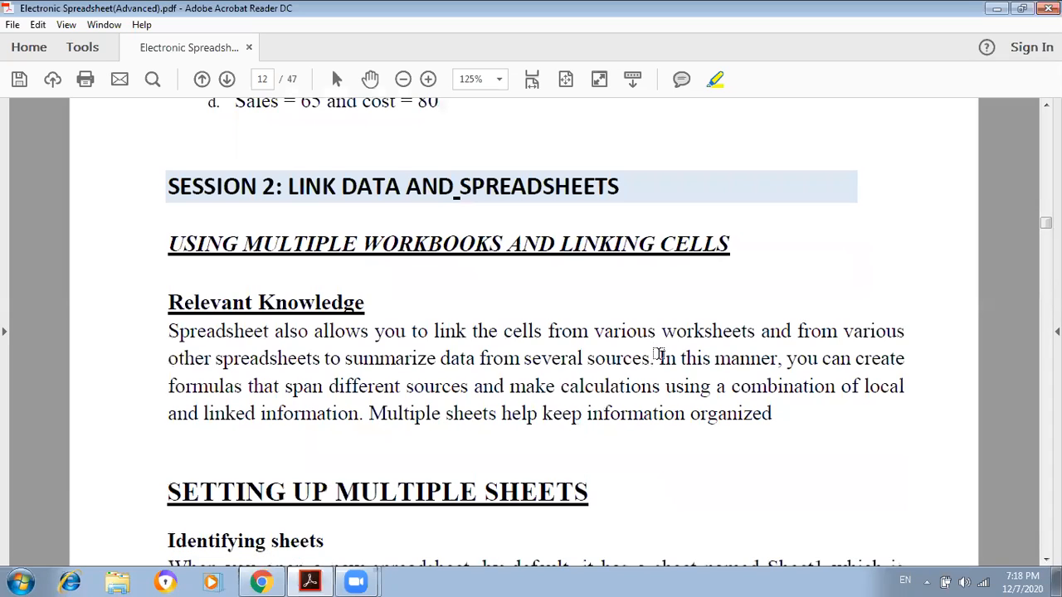
scroll(661, 355, down, 1)
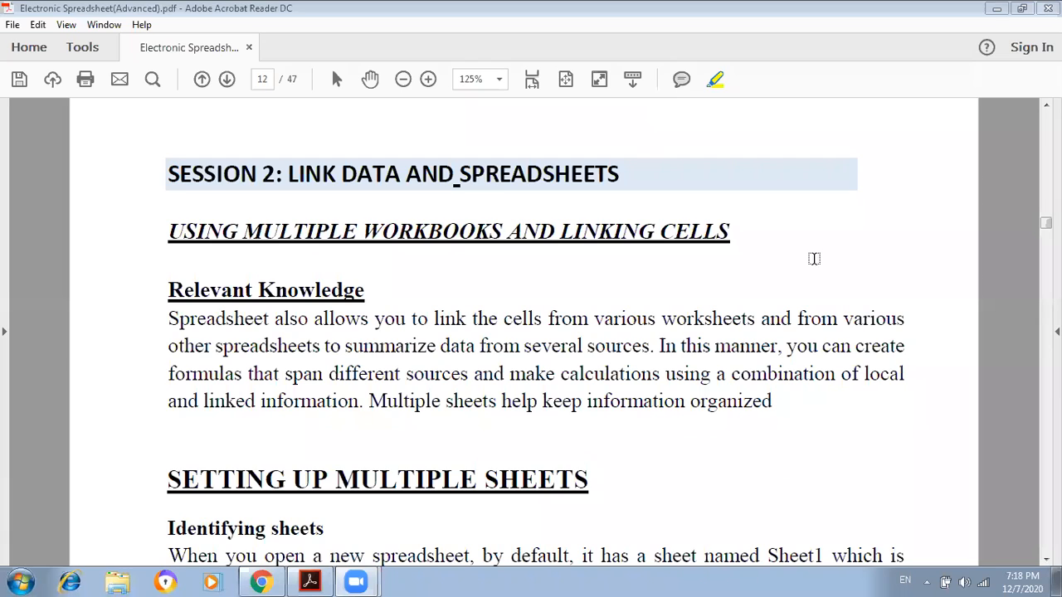
scroll(813, 260, down, 1)
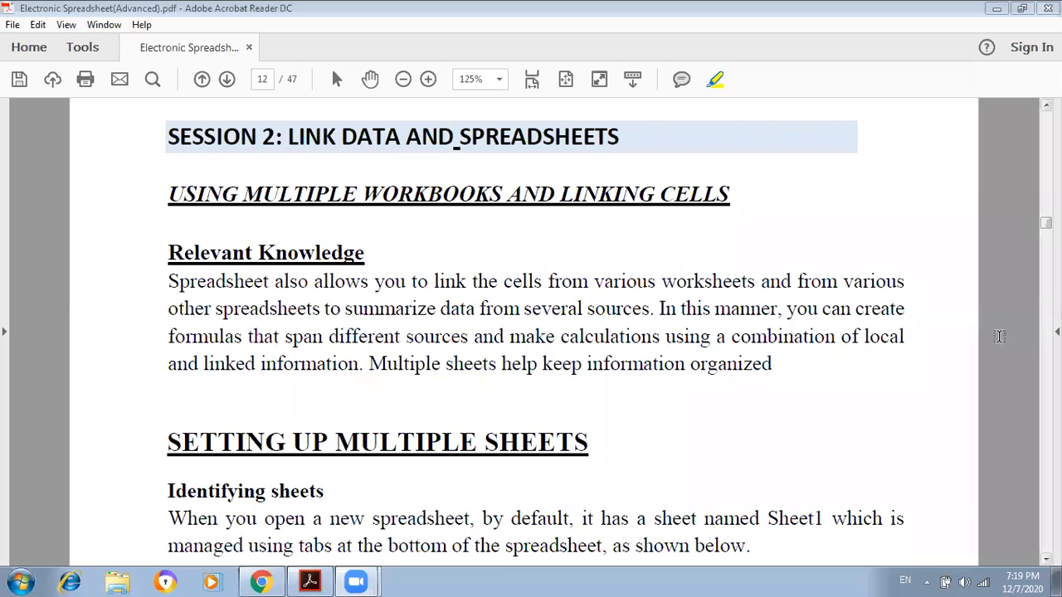
scroll(1000, 336, down, 1)
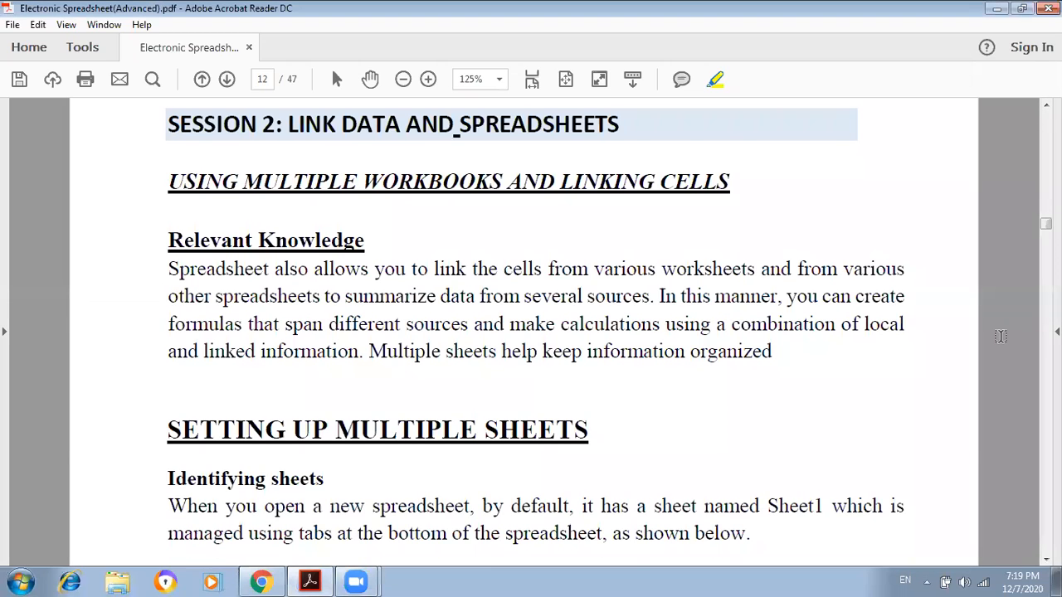
Step: Highlight the word Sheet1 in the "Identifying sheets" paragraph of the PDF
scroll(1000, 336, down, 5)
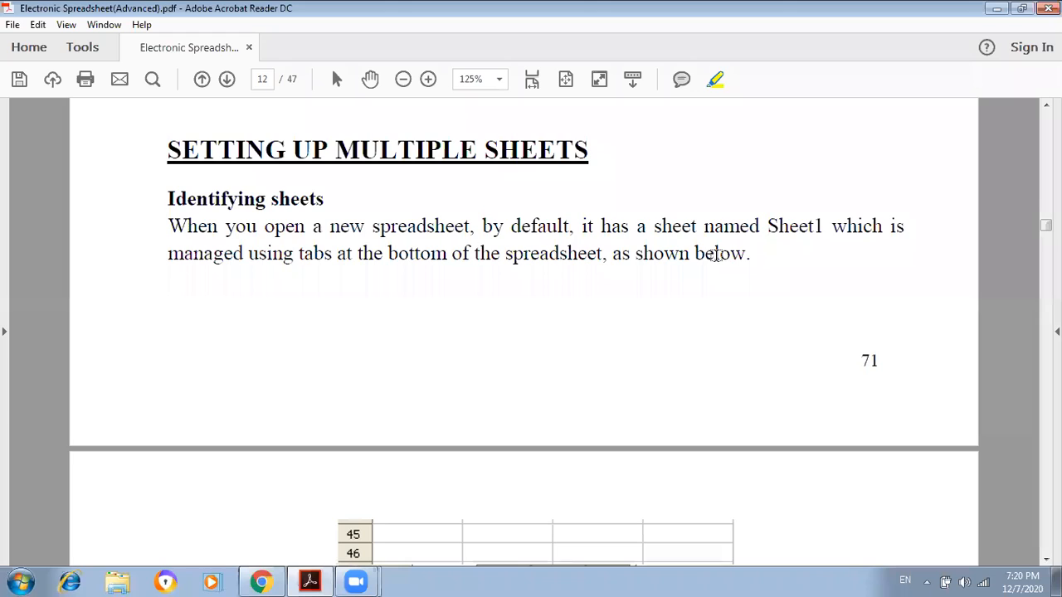
double_click(820, 229)
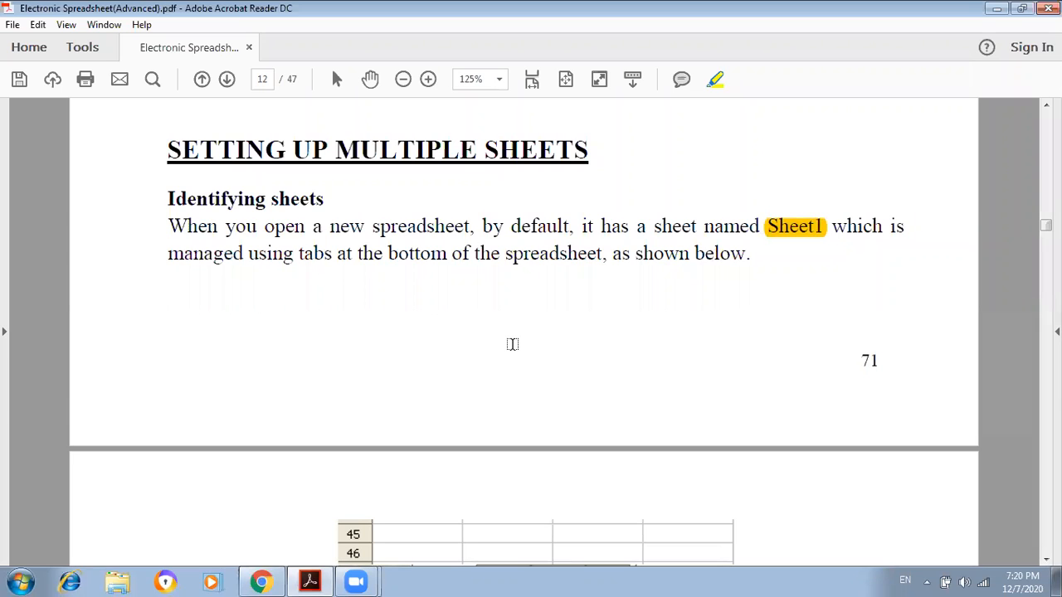
Step: Open a new spreadsheet in OpenOffice Calc and compare its default sheets with the PDF's "Identifying sheets" section
click(23, 585)
text(calc)
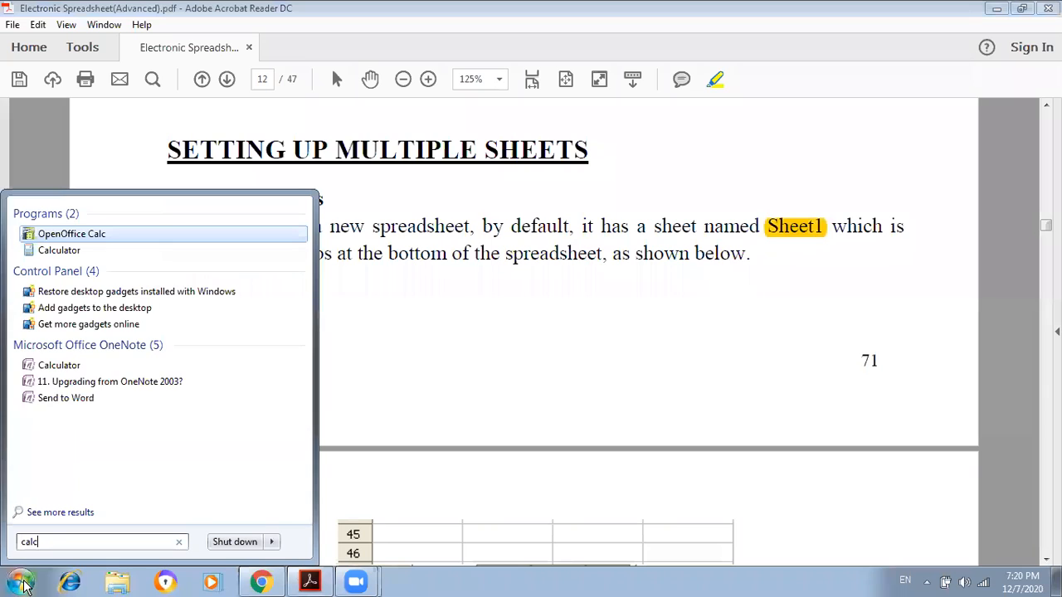
click(25, 586)
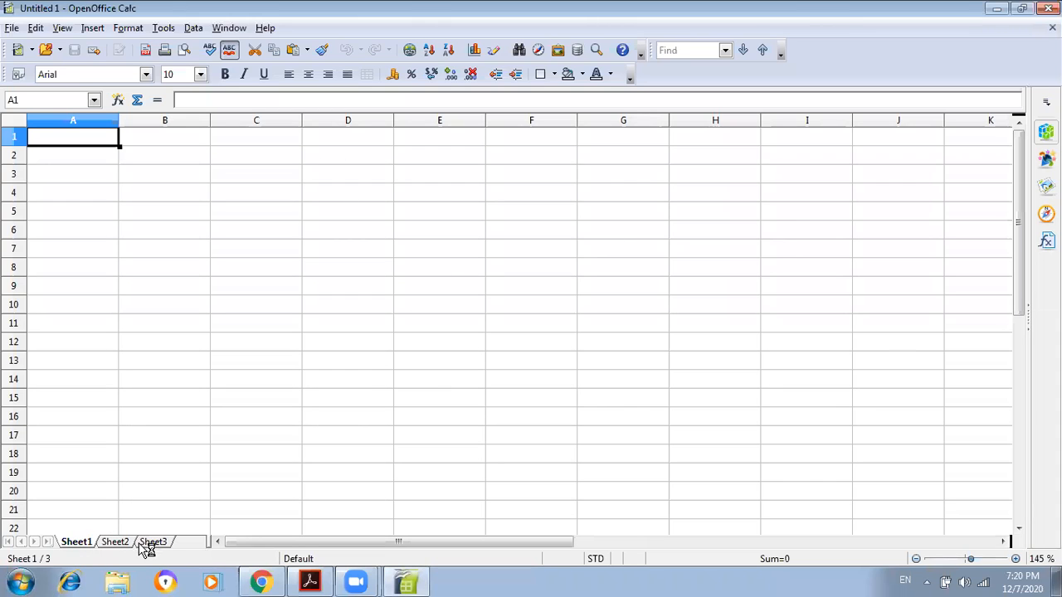
click(311, 582)
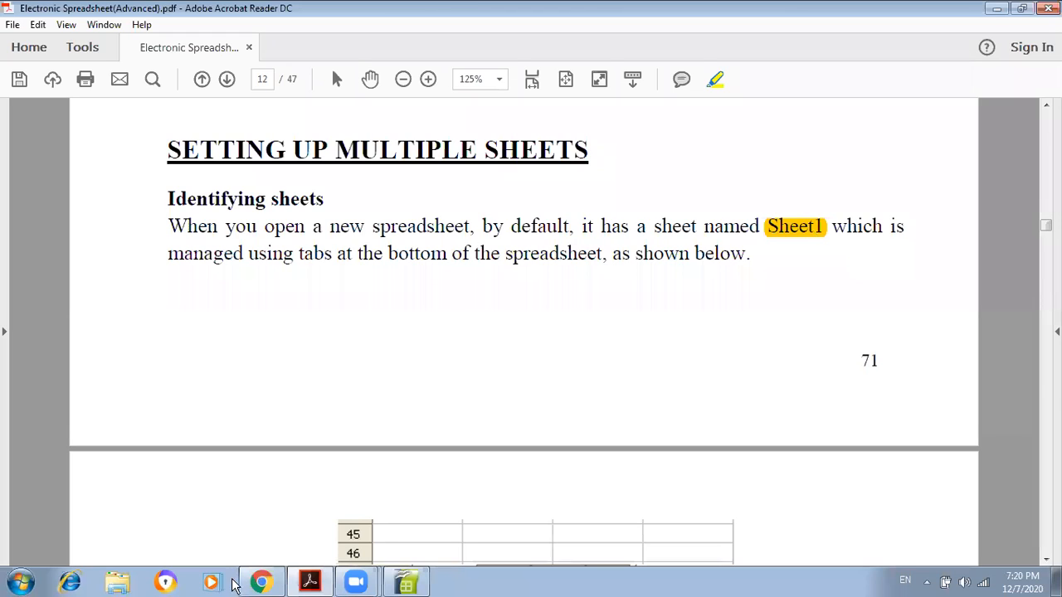
click(401, 584)
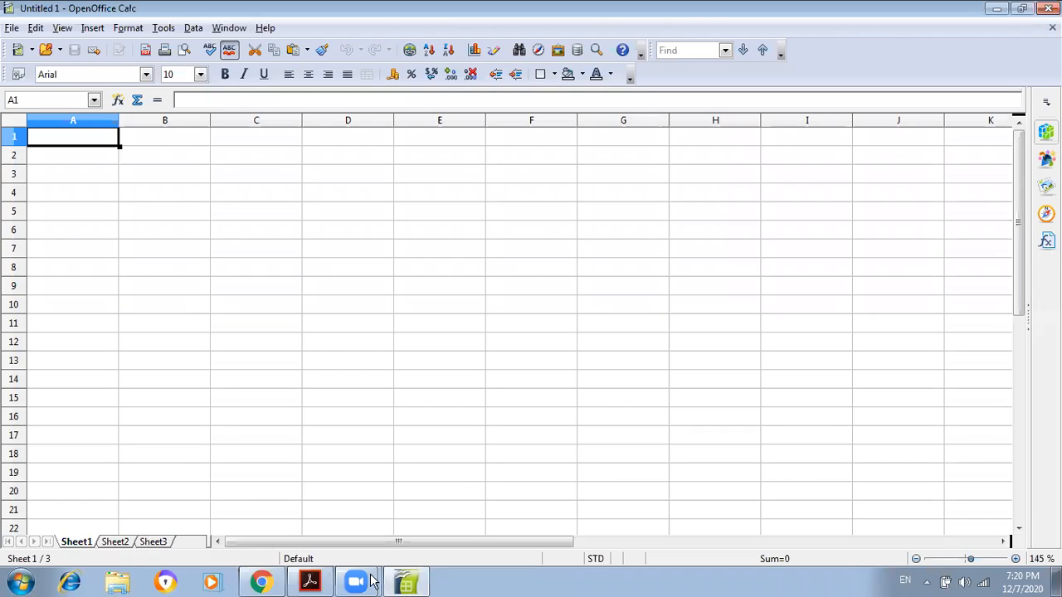
Step: Switch back to the PDF in Acrobat Reader and read the ways of inserting new sheets
click(407, 583)
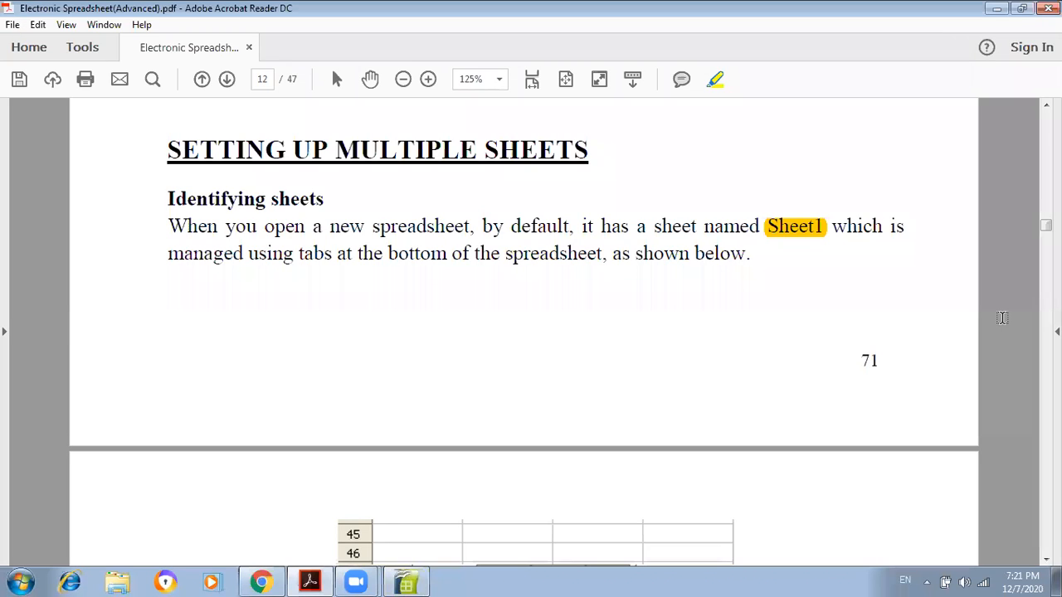
scroll(1001, 318, down, 3)
scroll(1002, 317, down, 7)
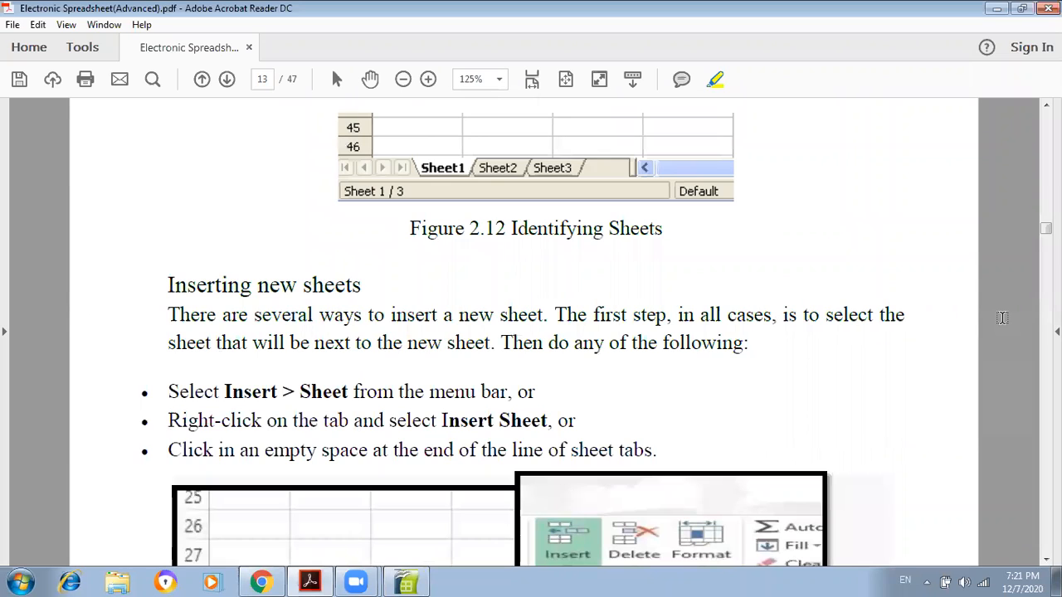
scroll(1002, 318, down, 3)
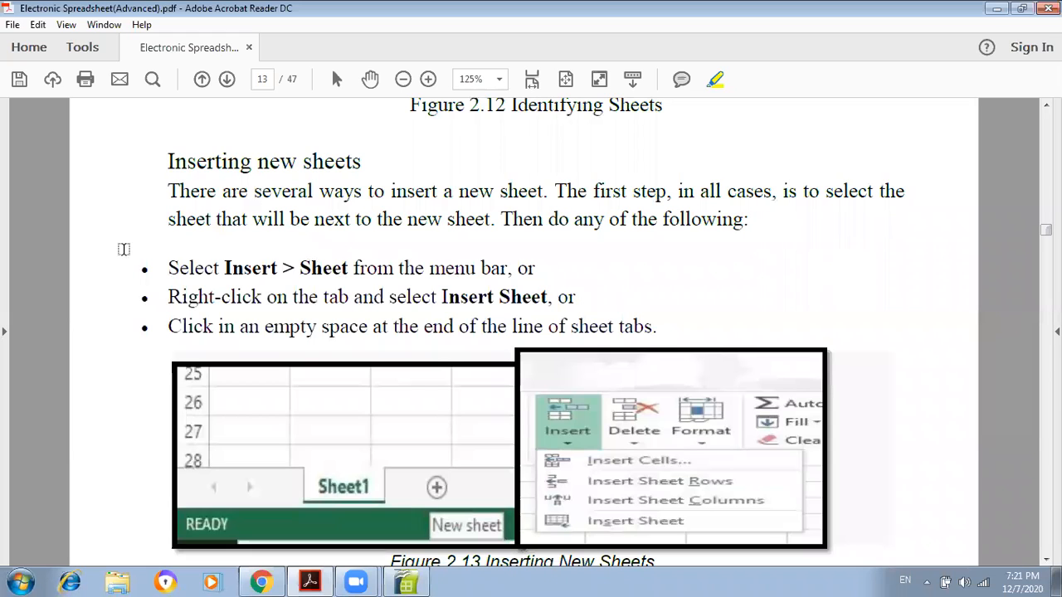
Step: Highlight the three bulleted ways of inserting a new sheet in the PDF's "Inserting new sheets" section
mouse_move(147, 269)
mouse_down()
mouse_move(267, 259)
mouse_move(466, 278)
mouse_move(535, 267)
mouse_move(143, 298)
mouse_move(304, 292)
mouse_move(573, 304)
mouse_up()
mouse_move(156, 327)
mouse_down()
mouse_move(490, 332)
mouse_move(696, 321)
mouse_move(679, 326)
mouse_up()
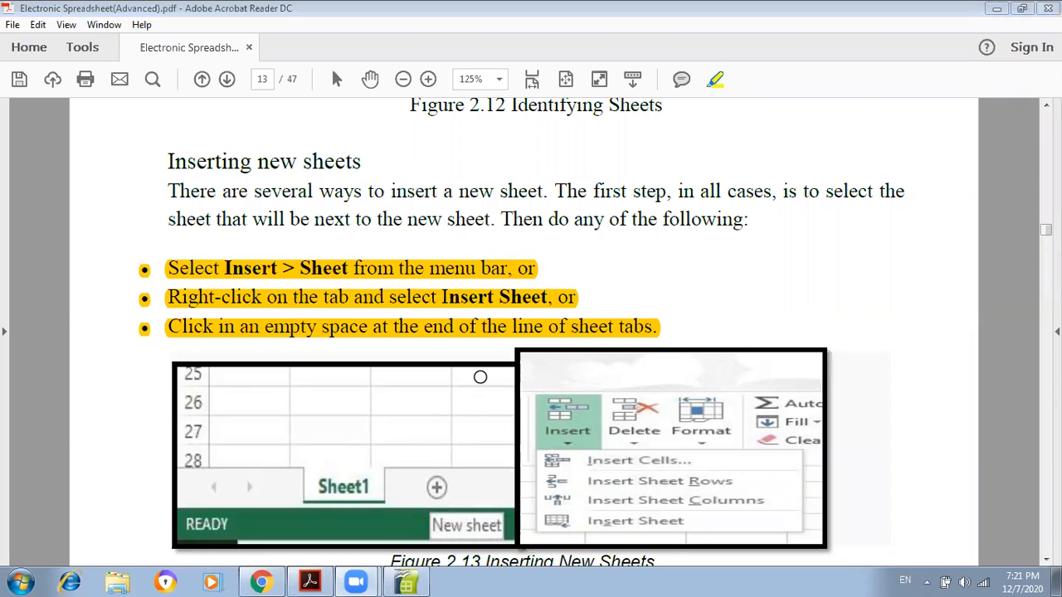
Step: Switch to the Untitled 1 spreadsheet in OpenOffice Calc and view the Insert Sheet options from the main menu without inserting anything
mouse_move(406, 586)
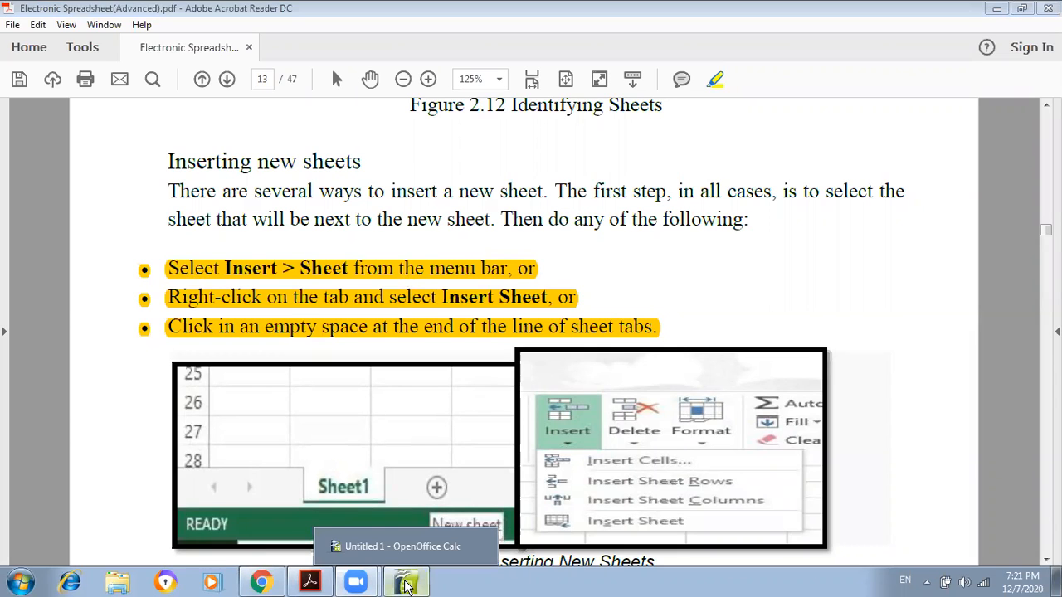
click(406, 586)
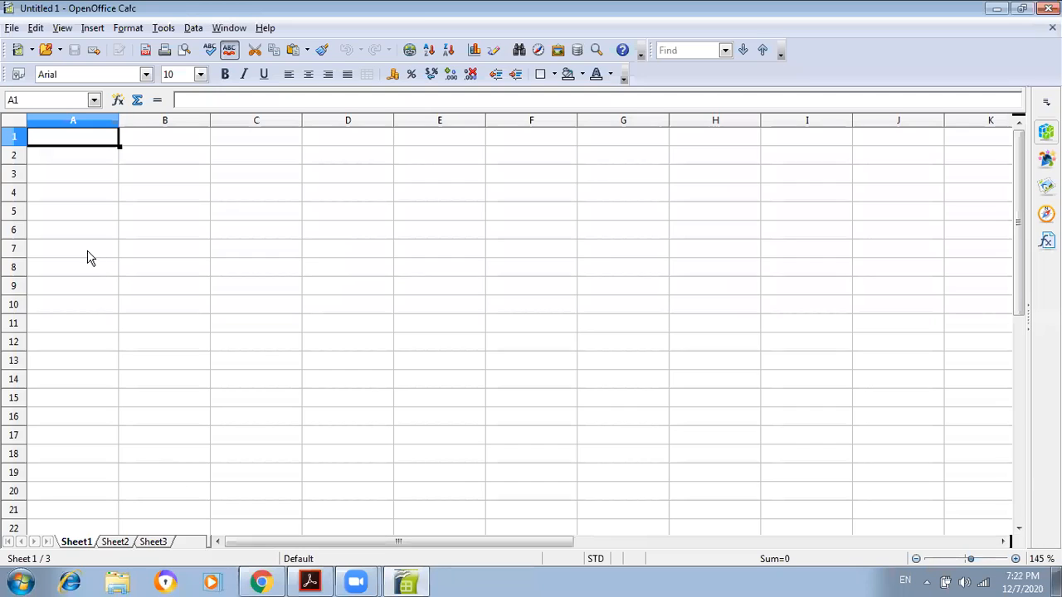
click(93, 28)
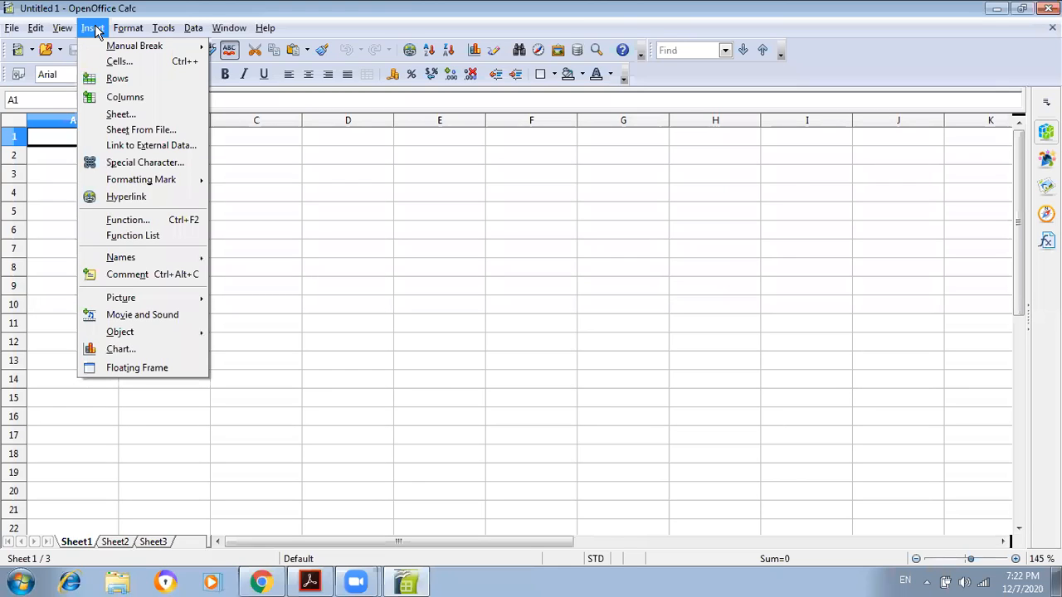
click(127, 121)
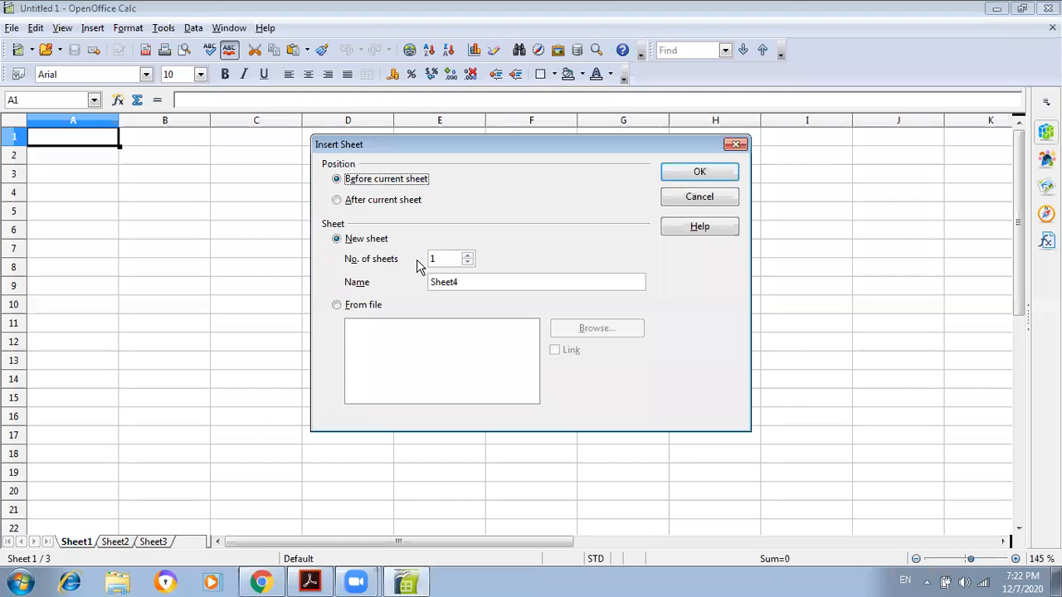
click(740, 148)
click(89, 29)
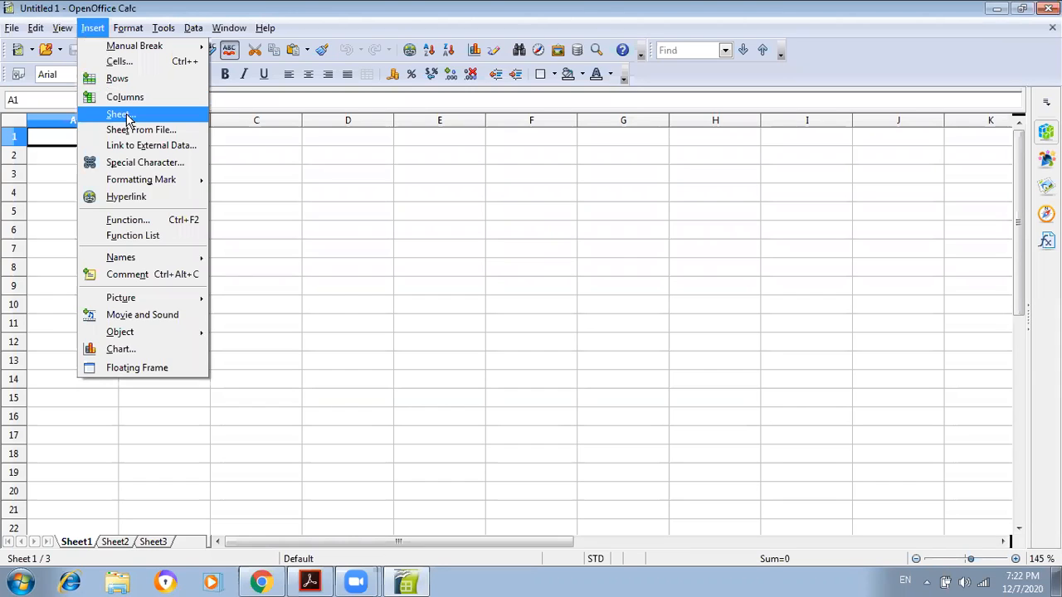
click(120, 114)
click(738, 147)
Step: Examine the sheet commands offered on the Sheet3, Sheet2 and Sheet1 tabs
click(162, 543)
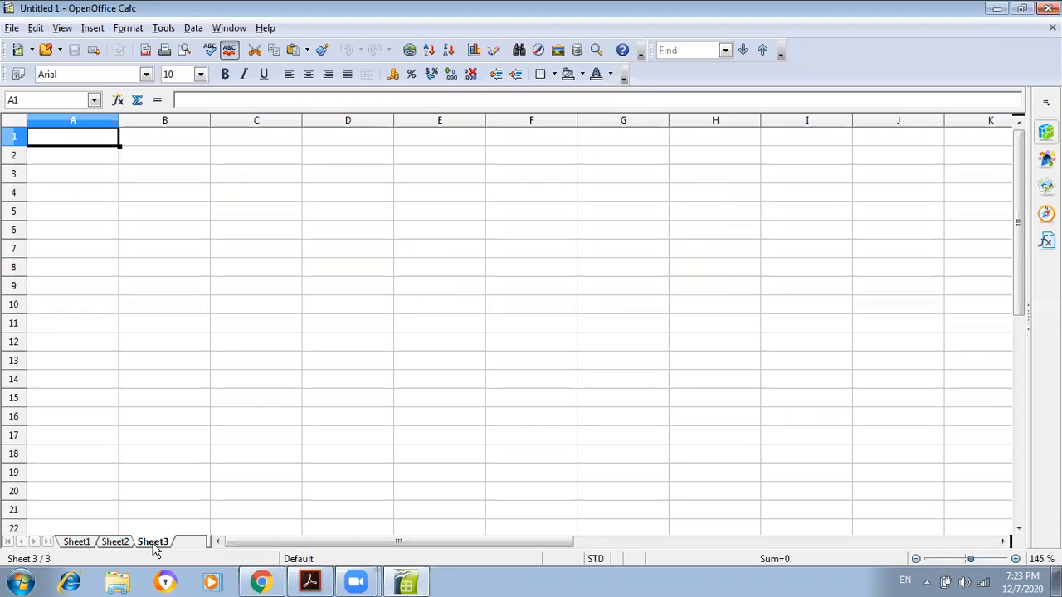
right_click(154, 550)
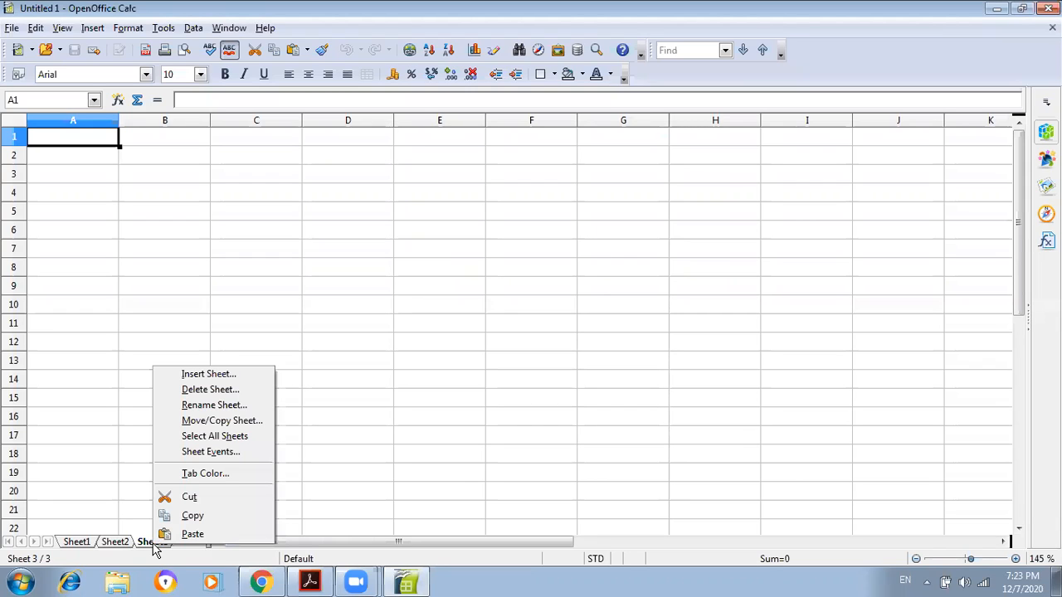
click(154, 550)
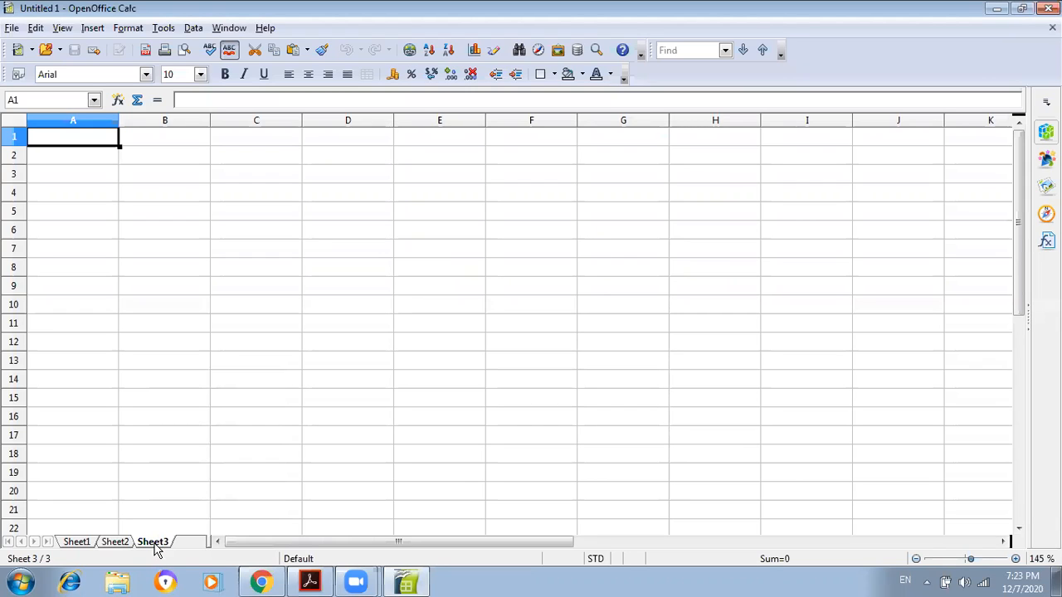
right_click(154, 549)
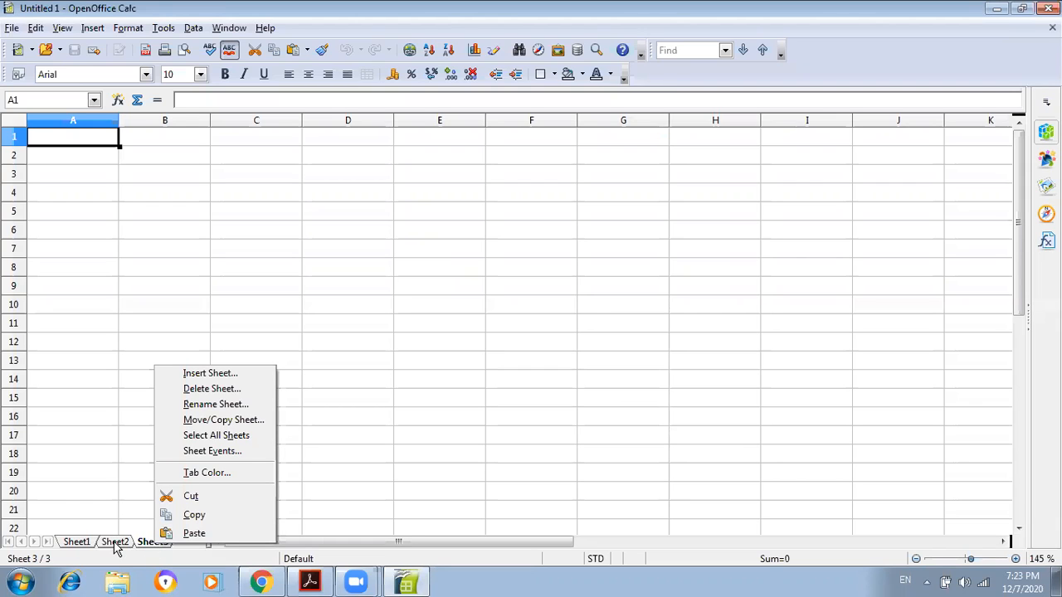
click(116, 544)
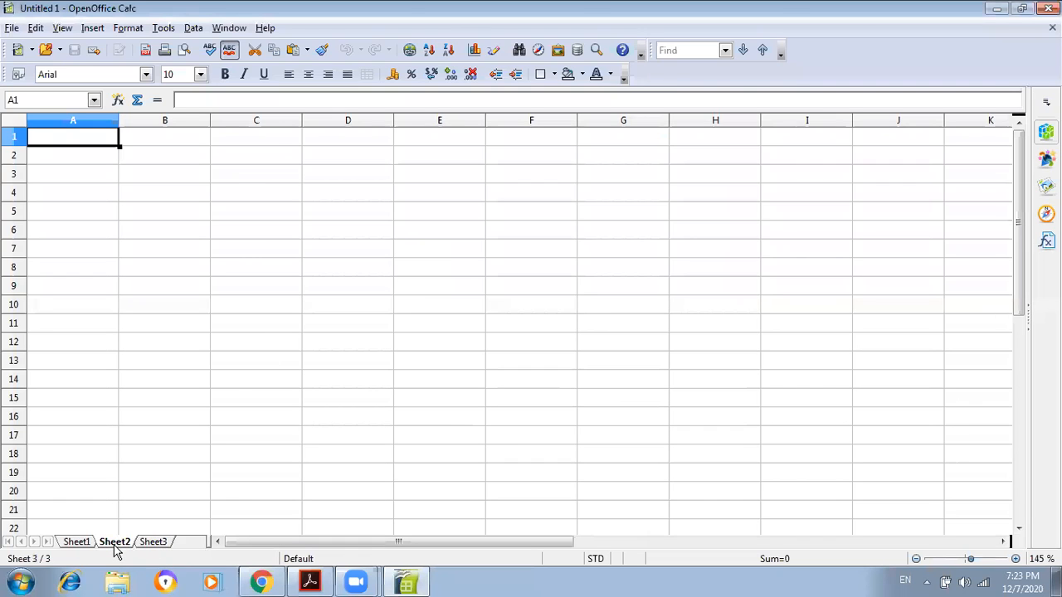
right_click(115, 550)
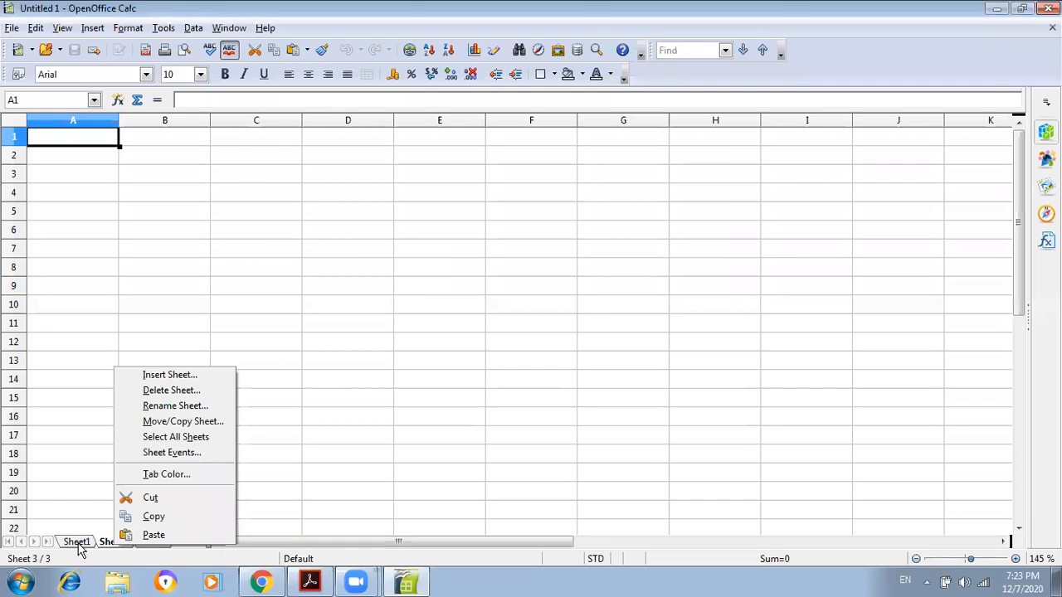
key(Escape)
right_click(77, 544)
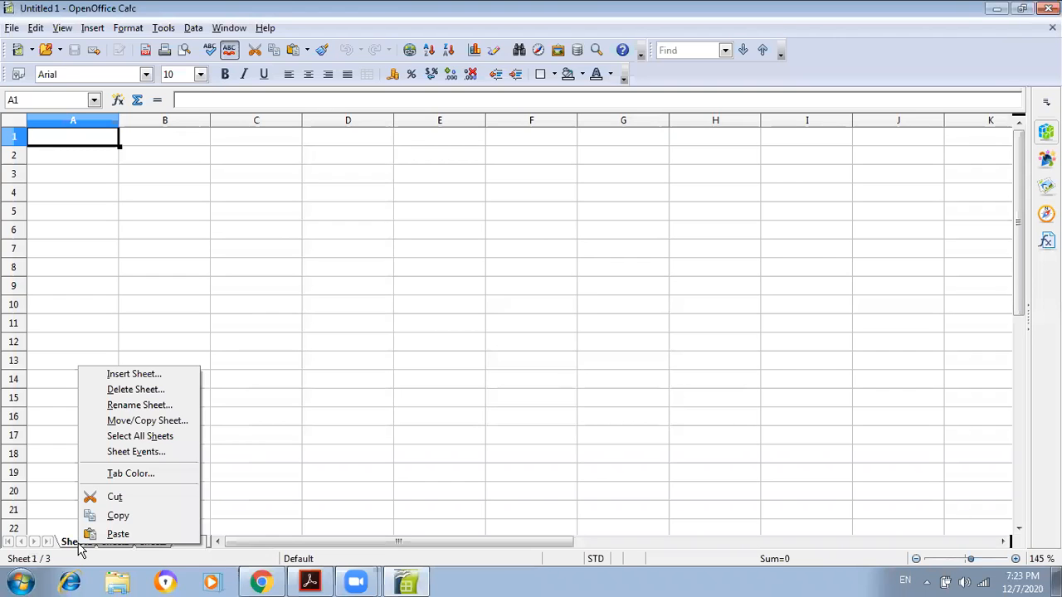
Step: Select Sheet3 and view the Insert Sheet options reached from its tab, closing them without inserting a sheet
click(159, 551)
click(154, 544)
right_click(155, 547)
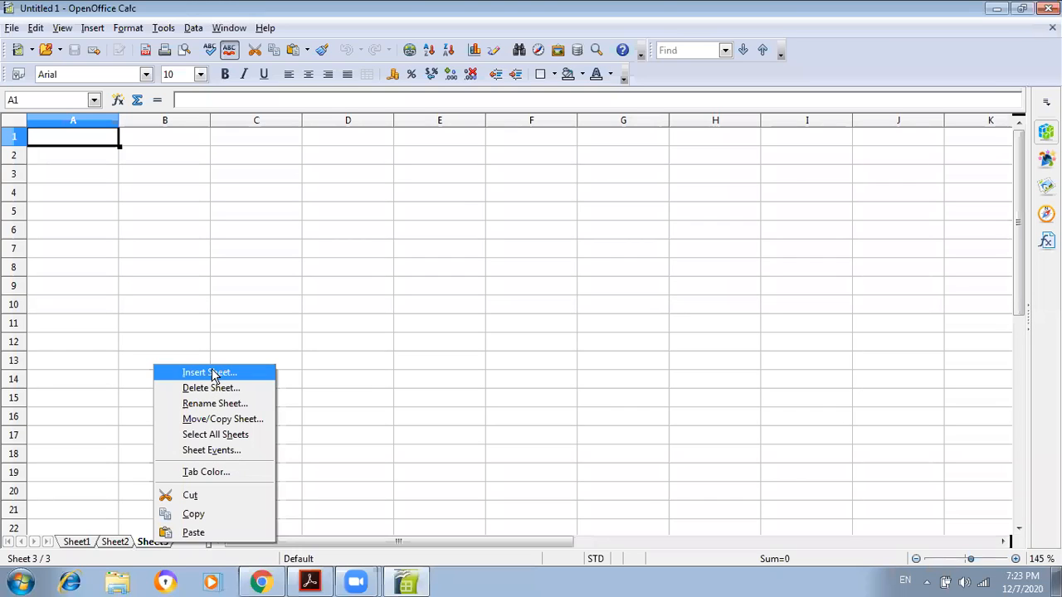
click(214, 375)
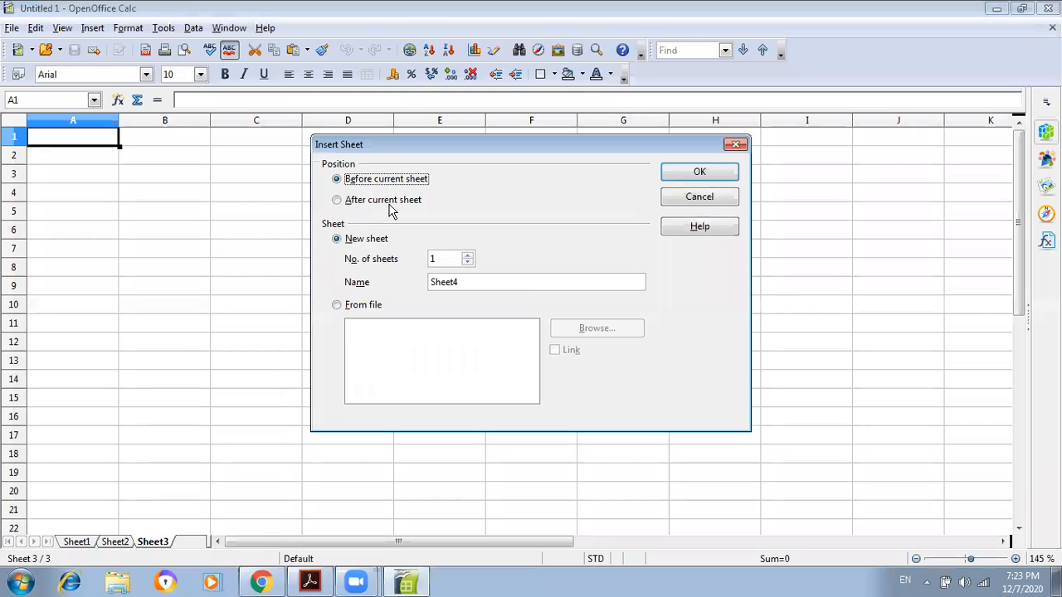
click(735, 147)
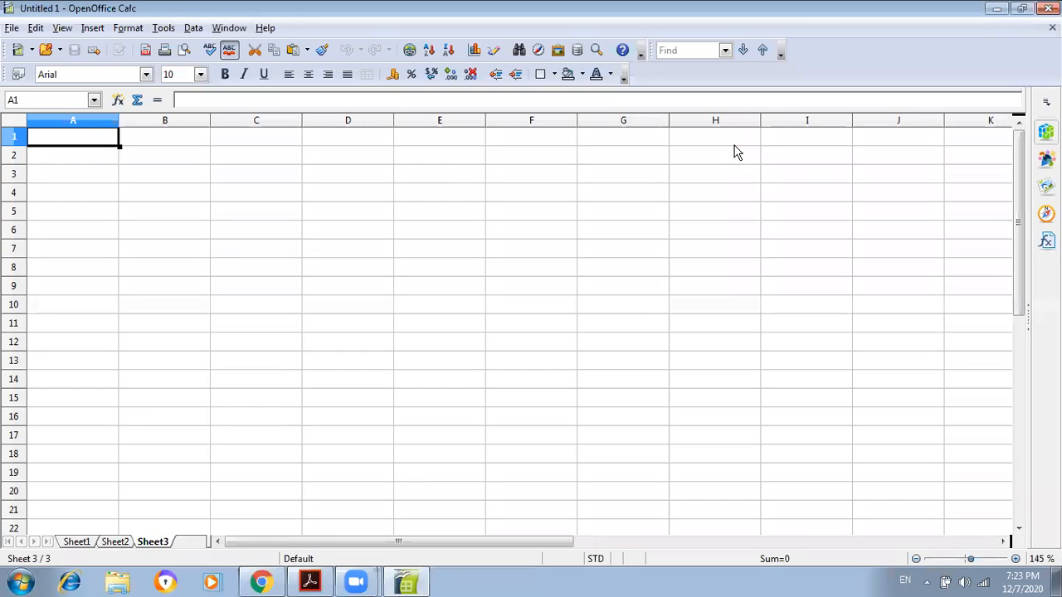
Step: Insert one new sheet named Sheet4 after Sheet3, starting from the empty space beside the sheet tabs
double_click(191, 546)
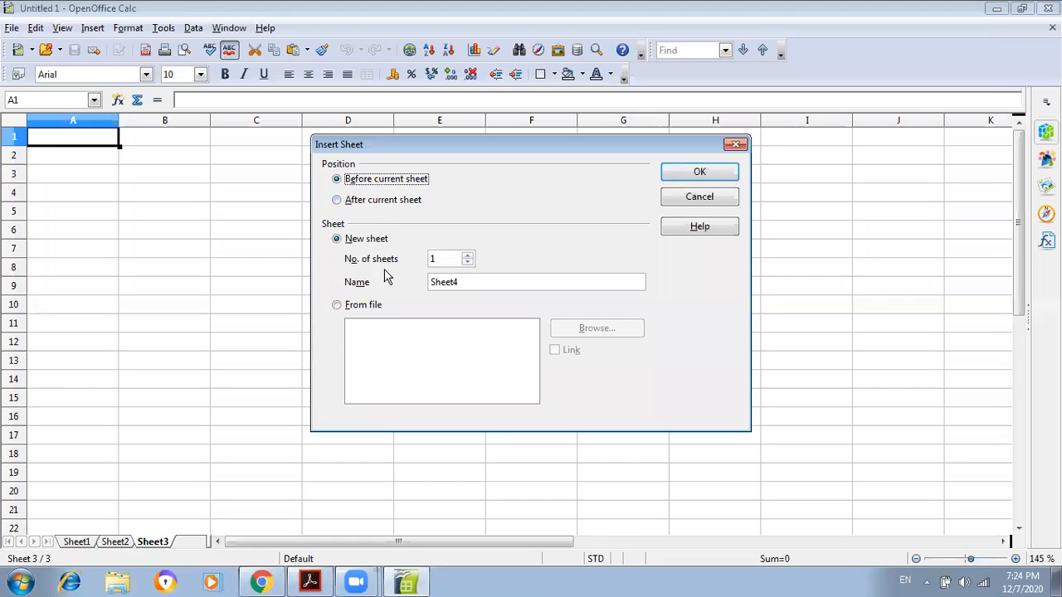
click(340, 203)
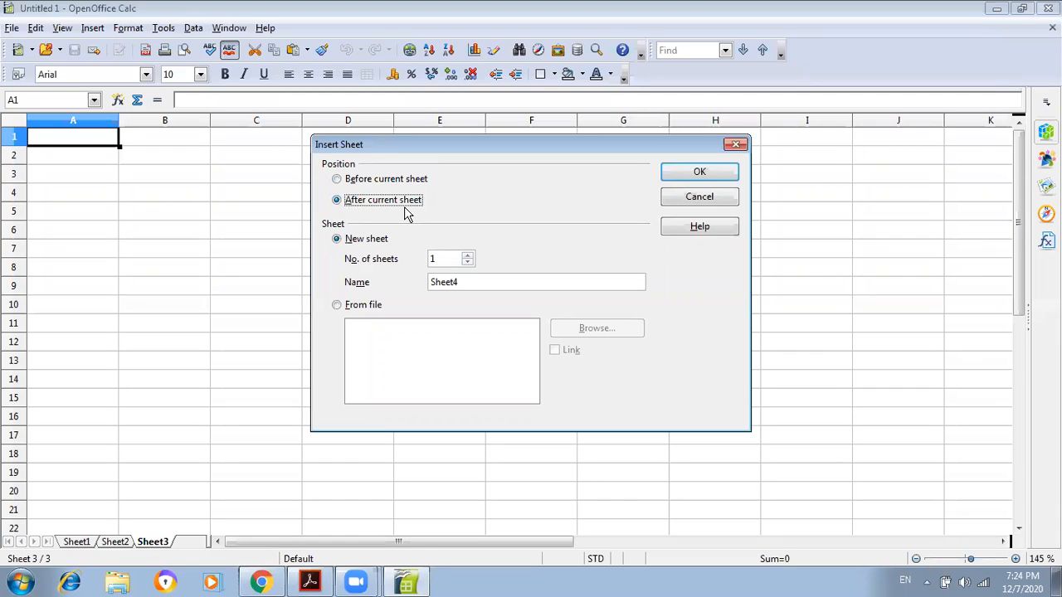
click(699, 172)
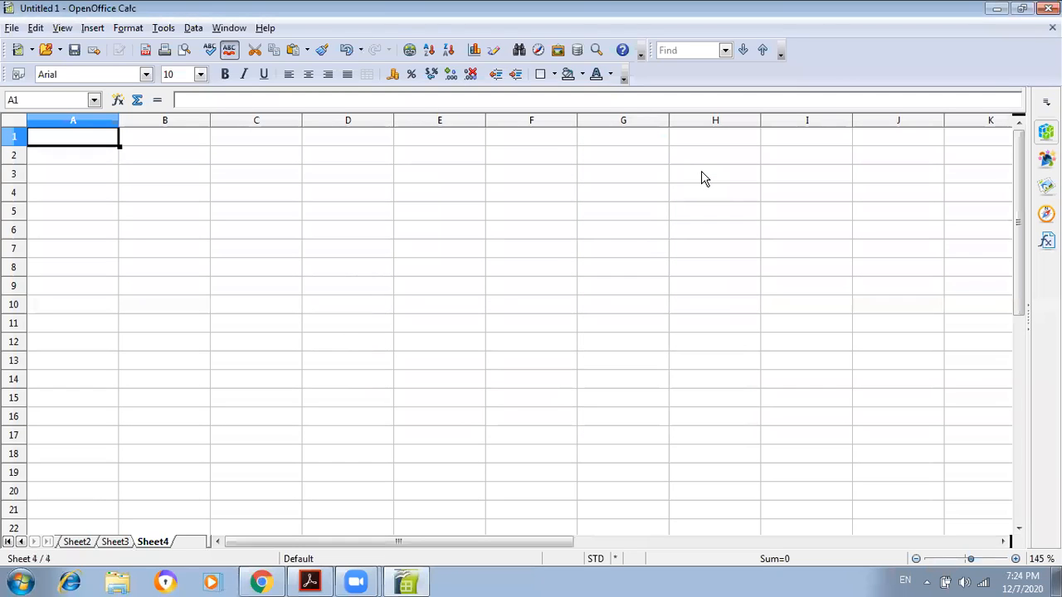
Step: Insert one new sheet named Sheet5 before Sheet4, and move Sheet4 ahead of it
click(190, 553)
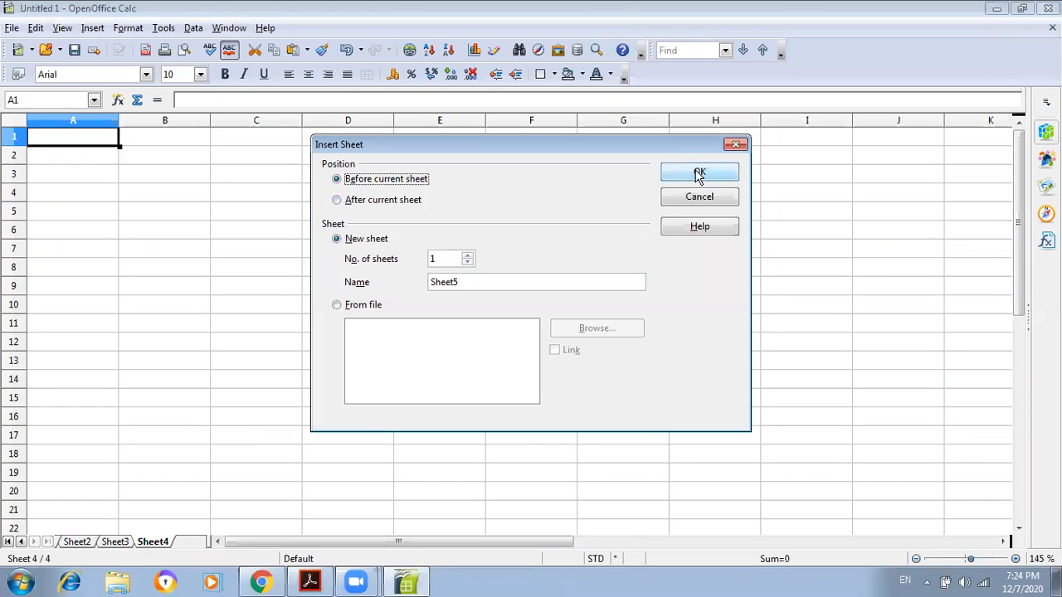
click(699, 174)
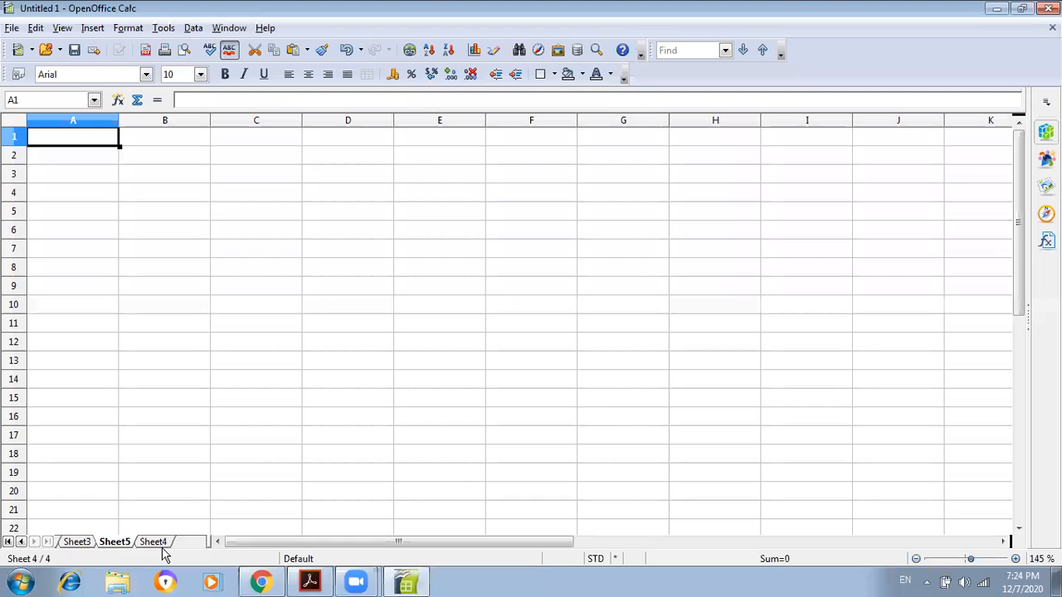
drag(149, 541, 108, 541)
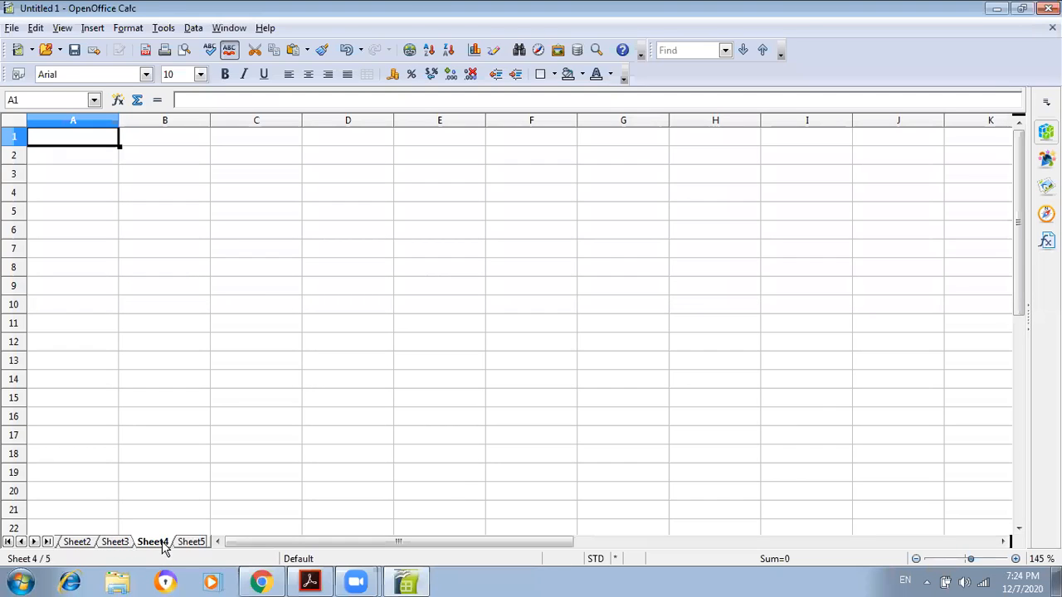
Step: Select Sheet5 and review its tab commands and the main Insert commands for adding a sheet
click(201, 541)
click(152, 543)
right_click(152, 541)
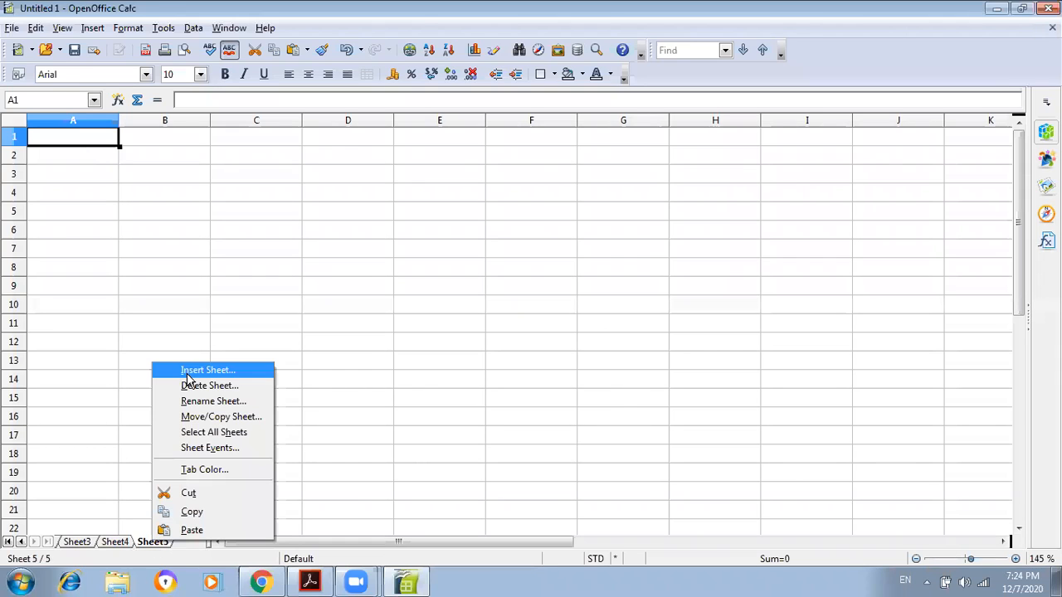
click(92, 29)
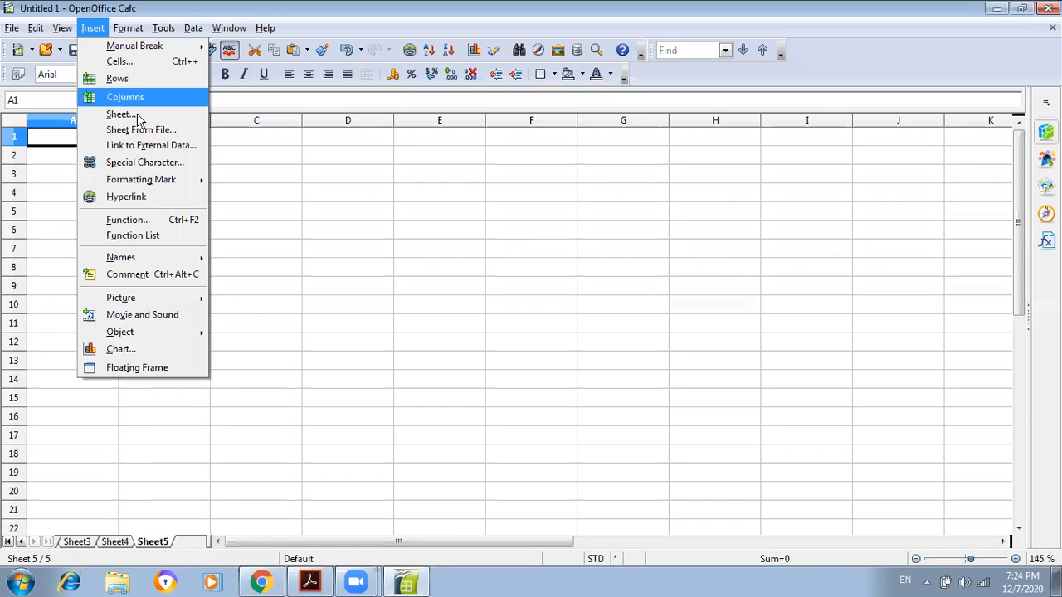
Step: Insert one new sheet named Sheet6 before Sheet5, starting from the empty space beside the sheet tabs
click(192, 547)
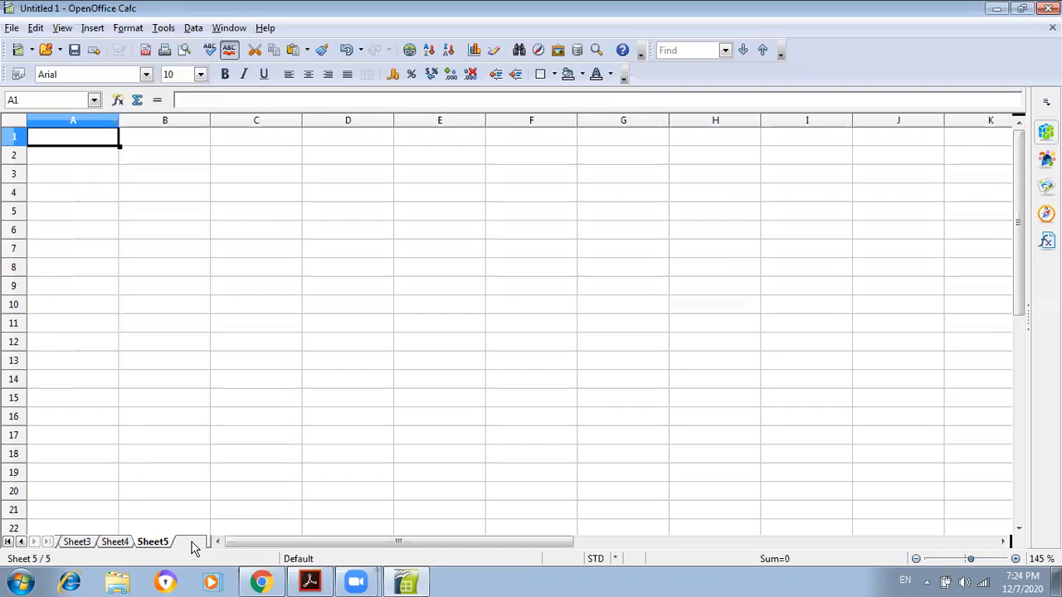
double_click(191, 548)
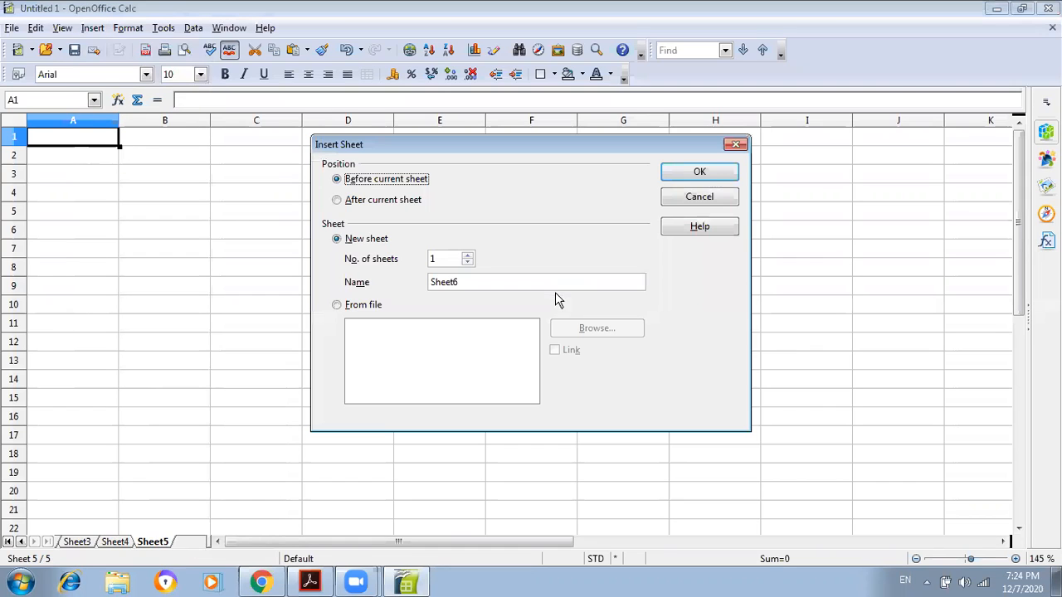
click(709, 176)
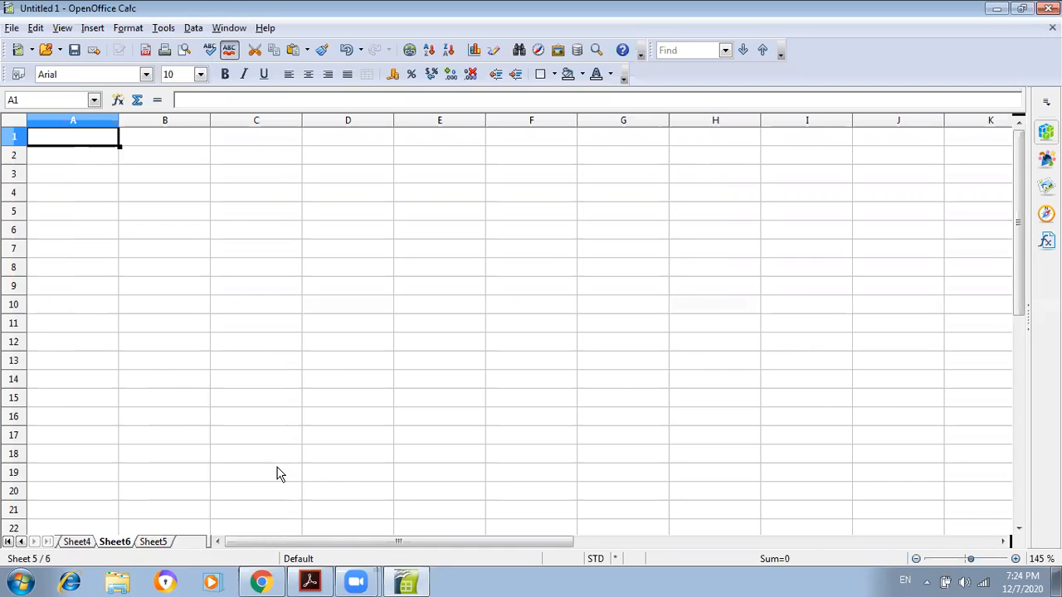
Step: Insert a new sheet named Std-X before Sheet5, and select its tab
click(153, 542)
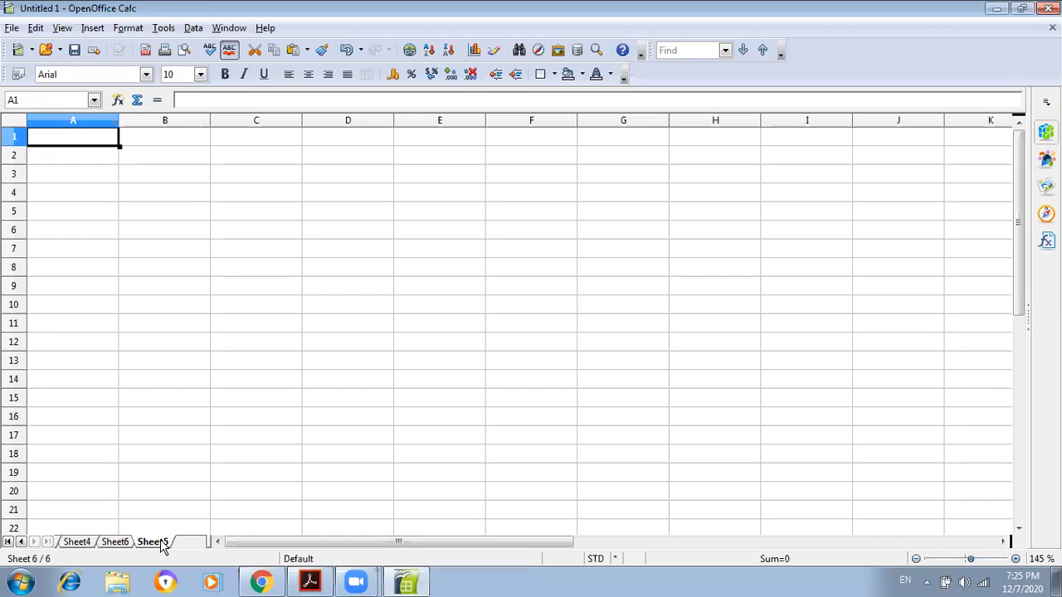
double_click(192, 542)
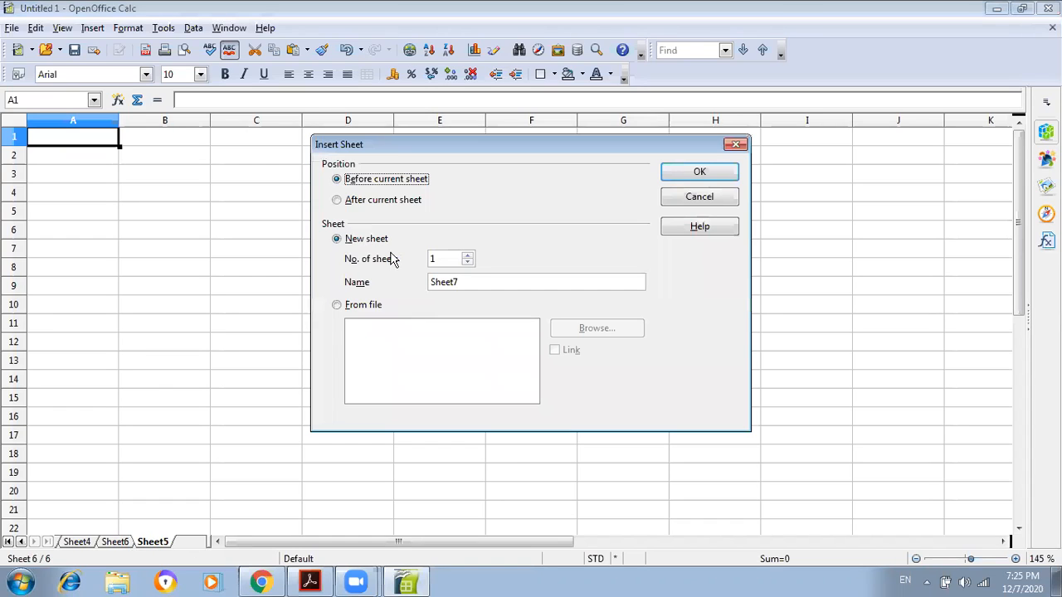
click(464, 281)
key(BackSpace)
key(BackSpace)
key(BackSpace)
key(BackSpace)
key(BackSpace)
key(BackSpace)
text(Std-)
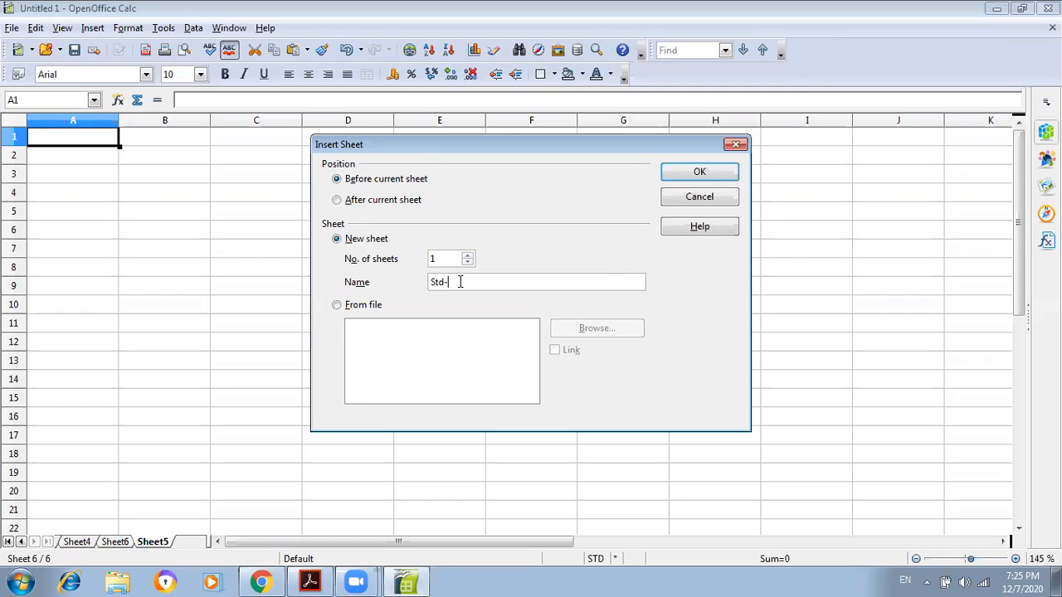
text(X)
click(699, 171)
click(142, 541)
click(108, 543)
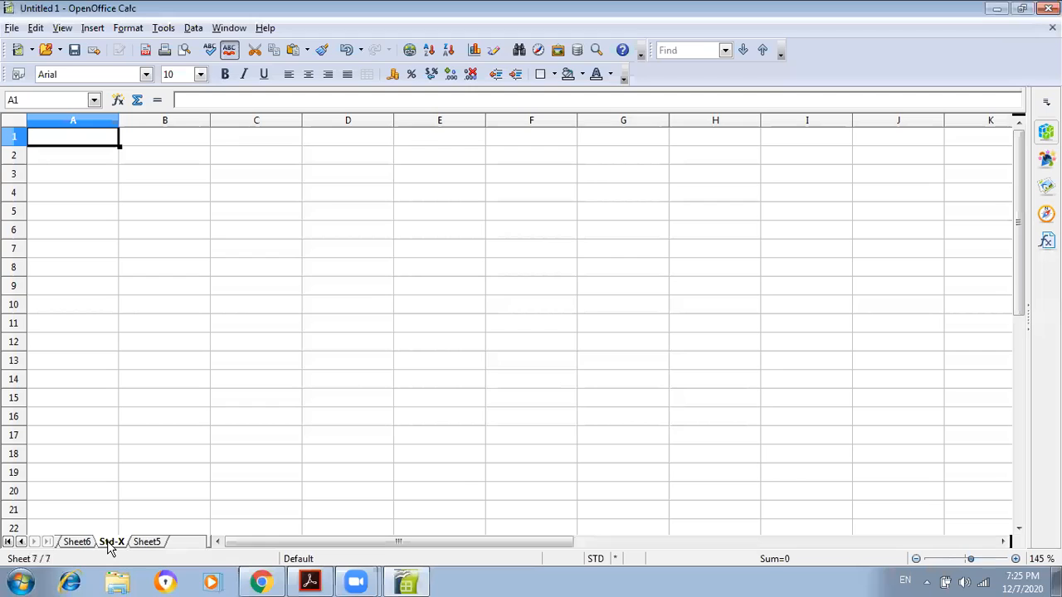
Step: Insert 10 new sheets at once before Sheet5
click(156, 542)
right_click(156, 541)
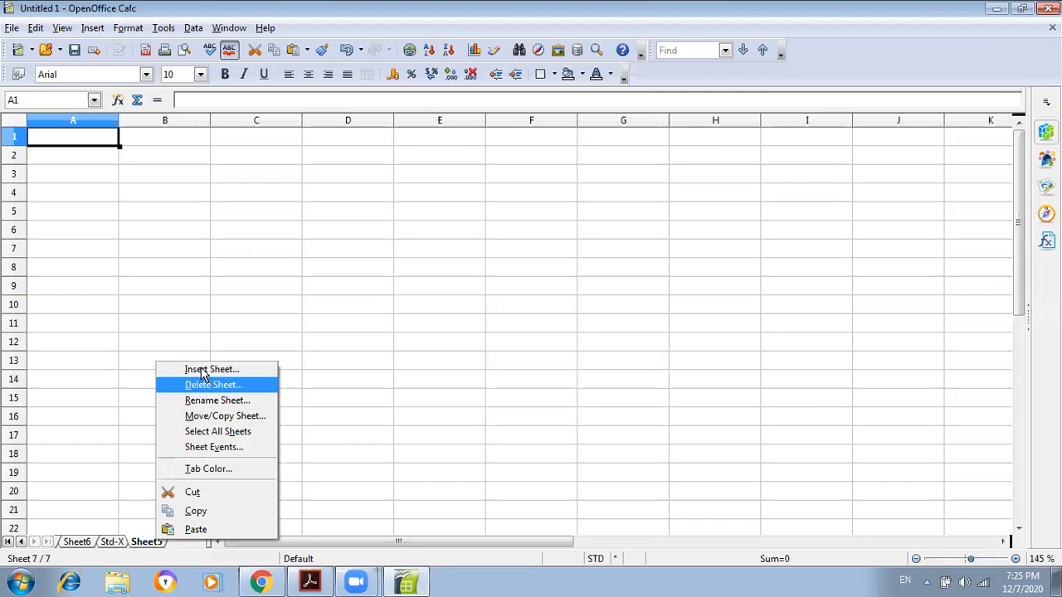
click(203, 369)
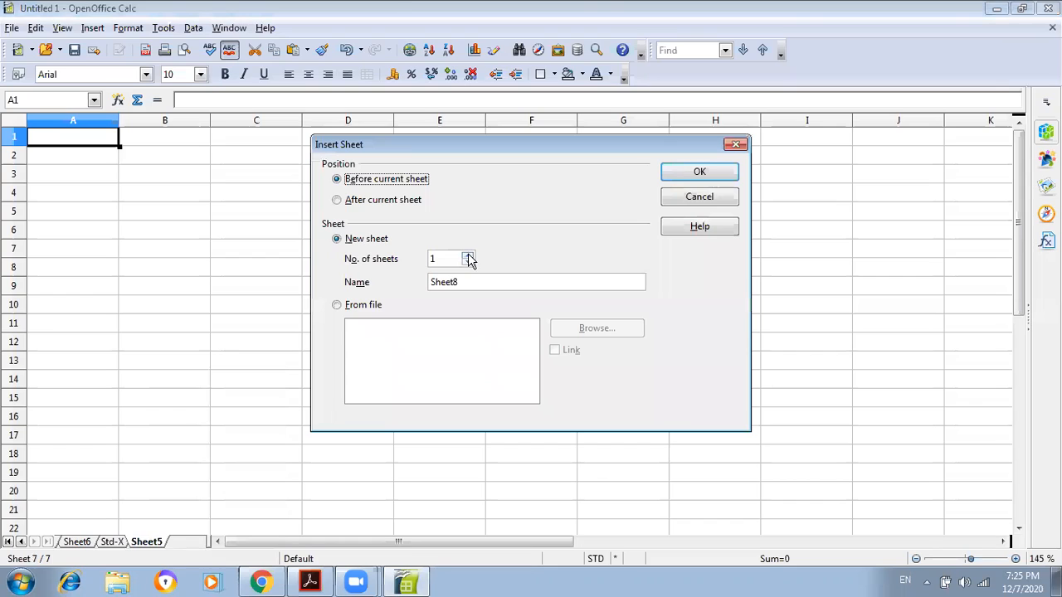
click(469, 257)
click(468, 256)
click(469, 256)
click(468, 256)
click(469, 256)
click(469, 256)
click(468, 256)
click(468, 256)
click(468, 256)
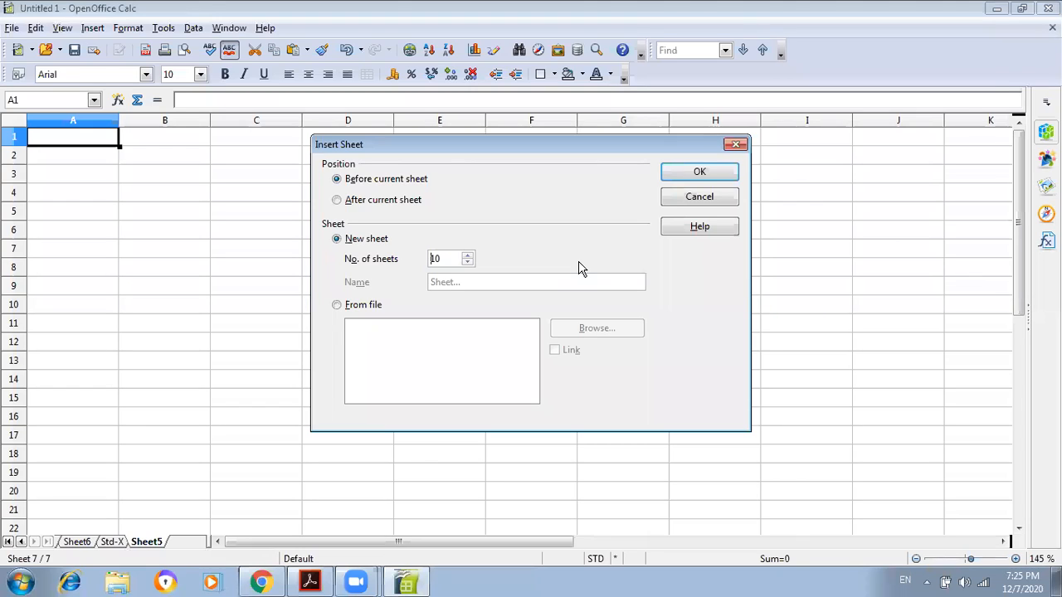
click(677, 176)
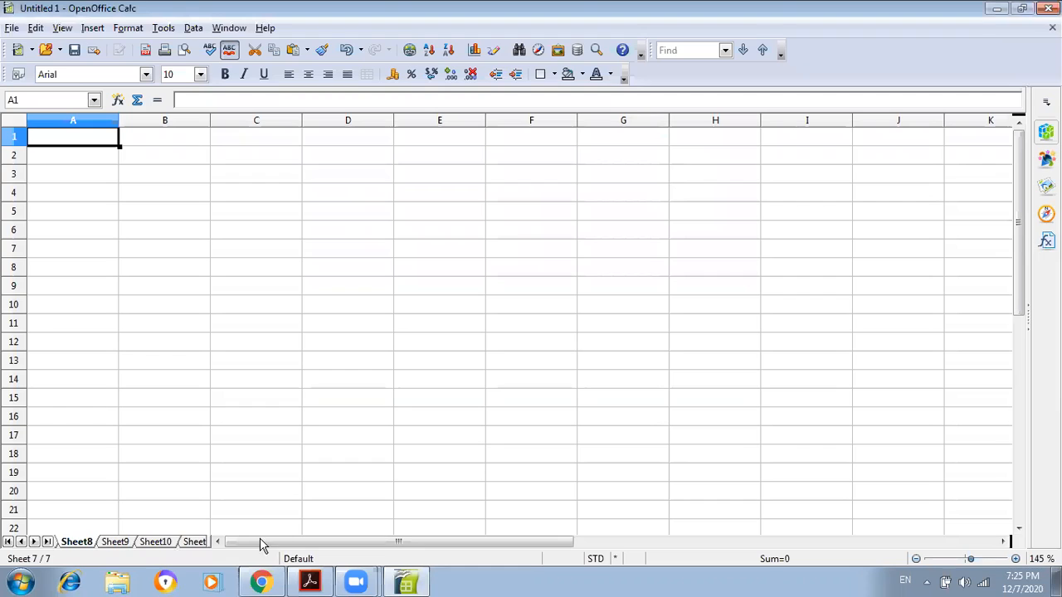
Step: Browse the sheet tabs between the first and last sheets to examine the newly inserted ones
click(48, 541)
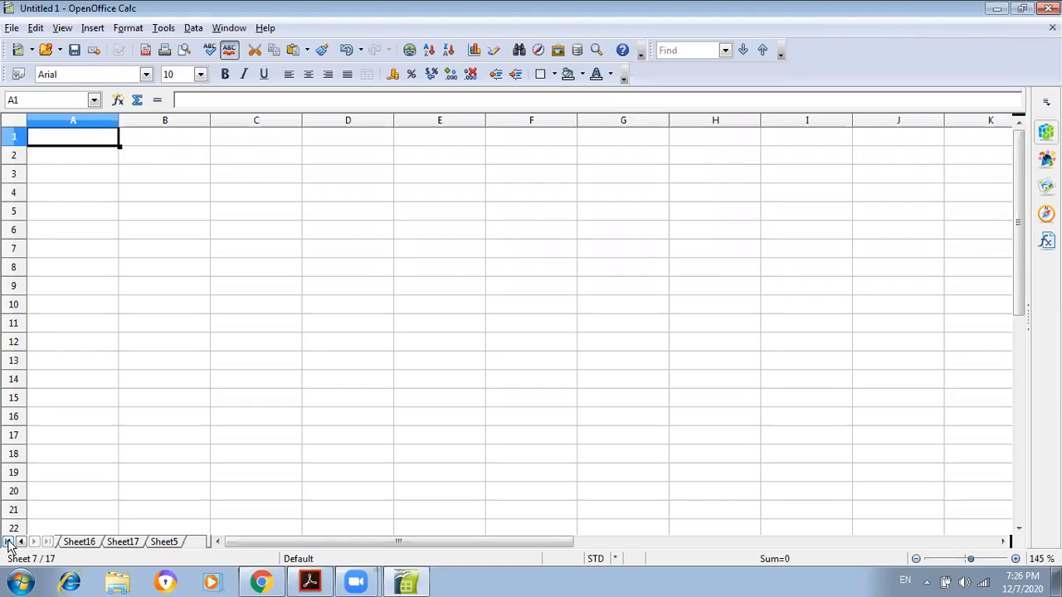
click(8, 541)
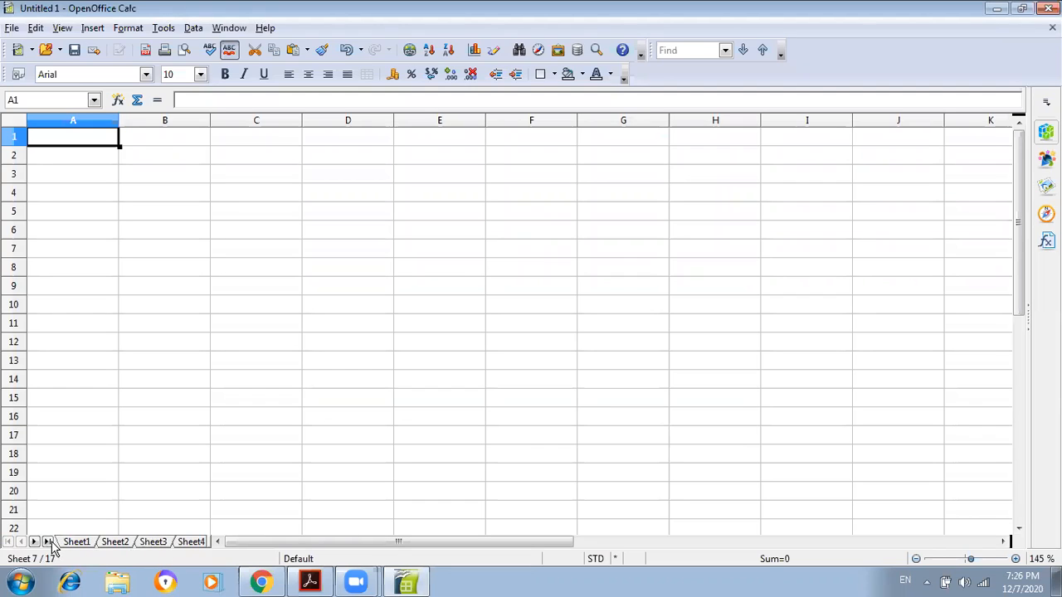
click(49, 542)
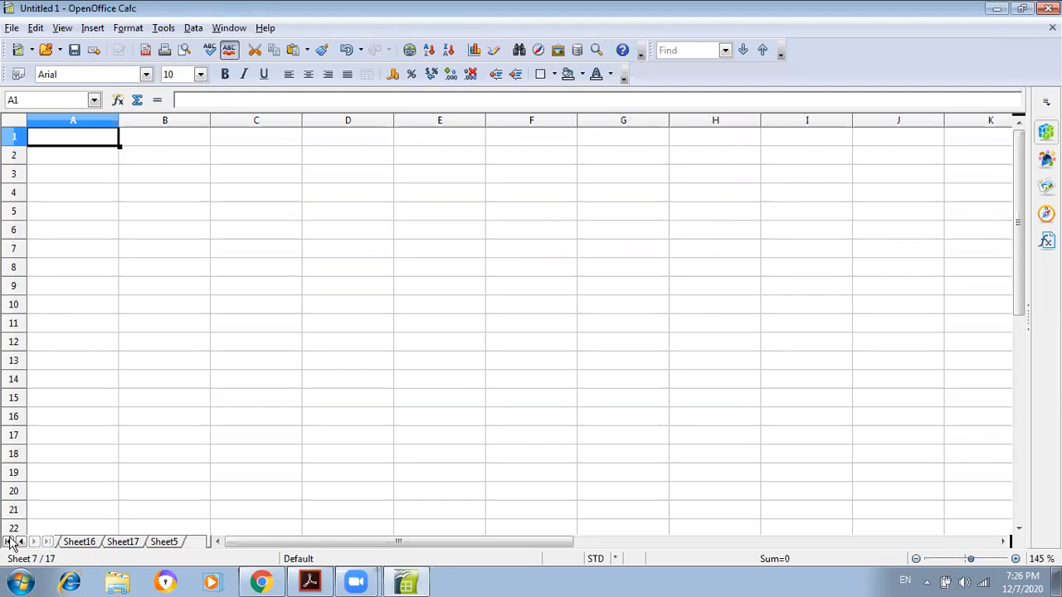
click(21, 542)
click(21, 541)
click(21, 542)
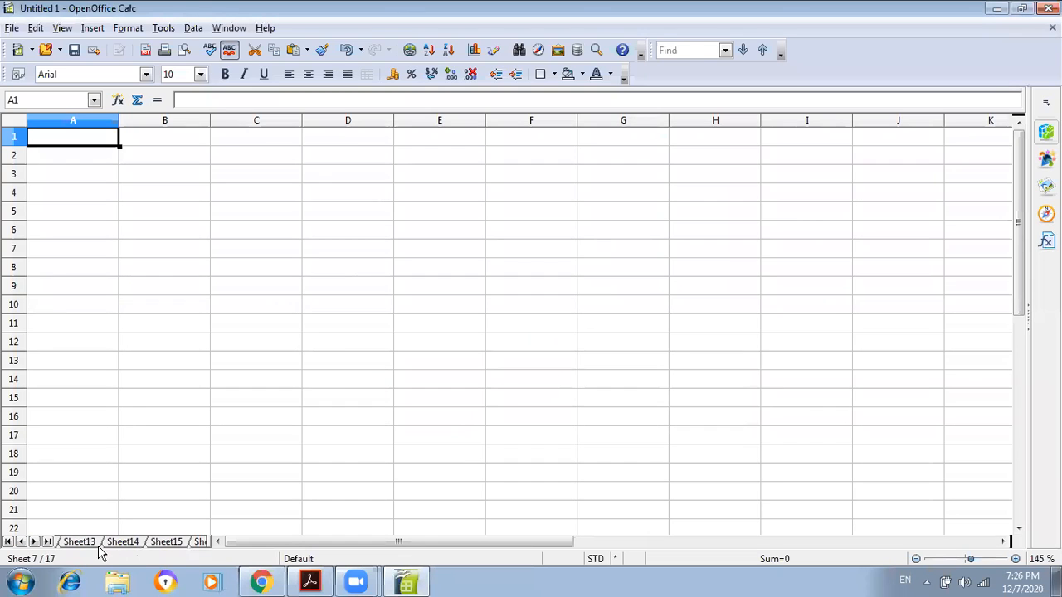
click(21, 542)
click(21, 542)
Step: Insert one new sheet named student after Sheet10
right_click(85, 544)
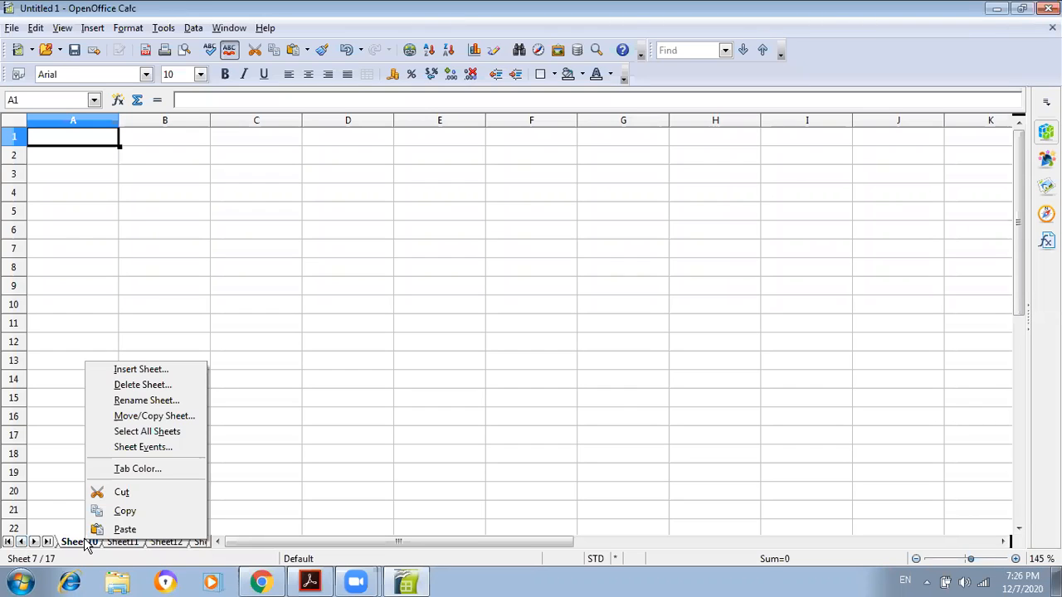
click(154, 372)
click(347, 202)
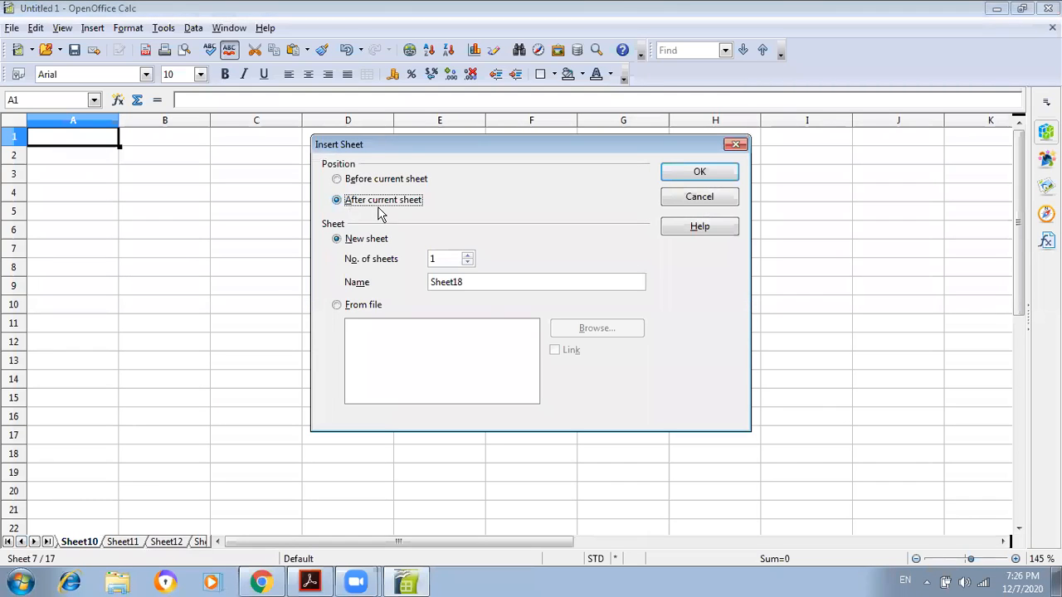
click(467, 281)
key(BackSpace)
key(BackSpace)
key(BackSpace)
key(BackSpace)
key(BackSpace)
key(BackSpace)
key(BackSpace)
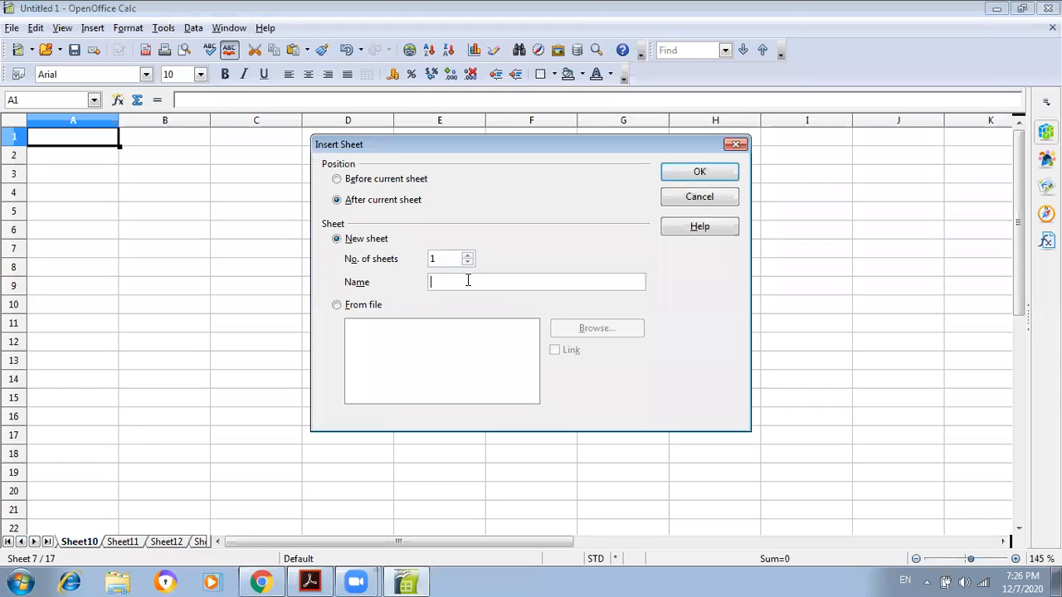
text(student)
click(699, 172)
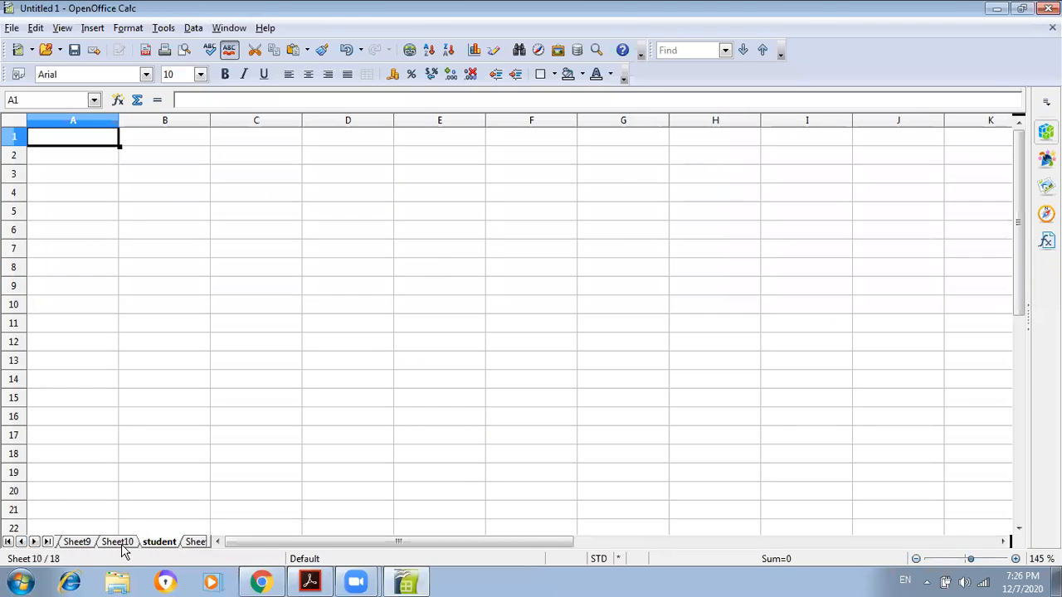
right_click(169, 539)
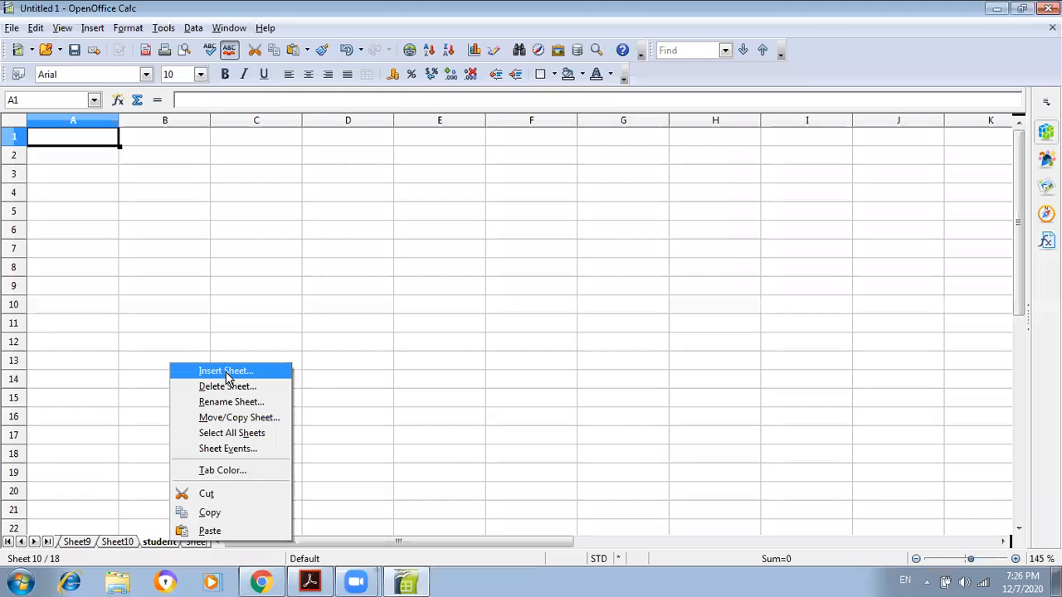
click(227, 373)
click(469, 255)
click(469, 256)
click(469, 255)
click(469, 256)
click(470, 256)
click(470, 256)
click(469, 256)
click(469, 257)
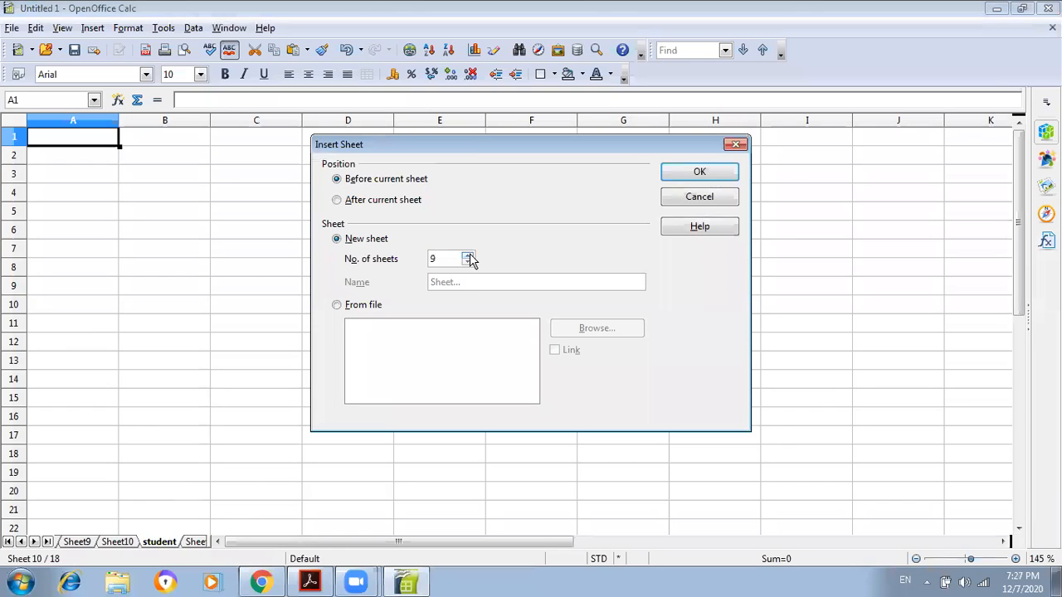
click(469, 257)
click(736, 147)
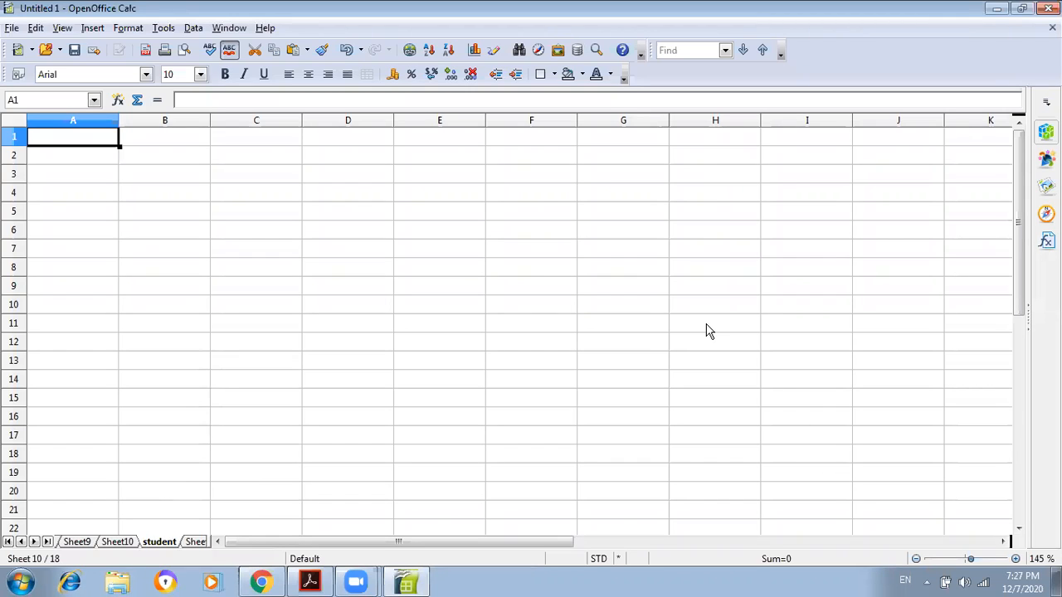
Step: Switch to the Electronic Spreadsheet PDF in Acrobat Reader and review the methods for inserting new sheets and the Insert Sheet dialog figure
key(alt+Tab)
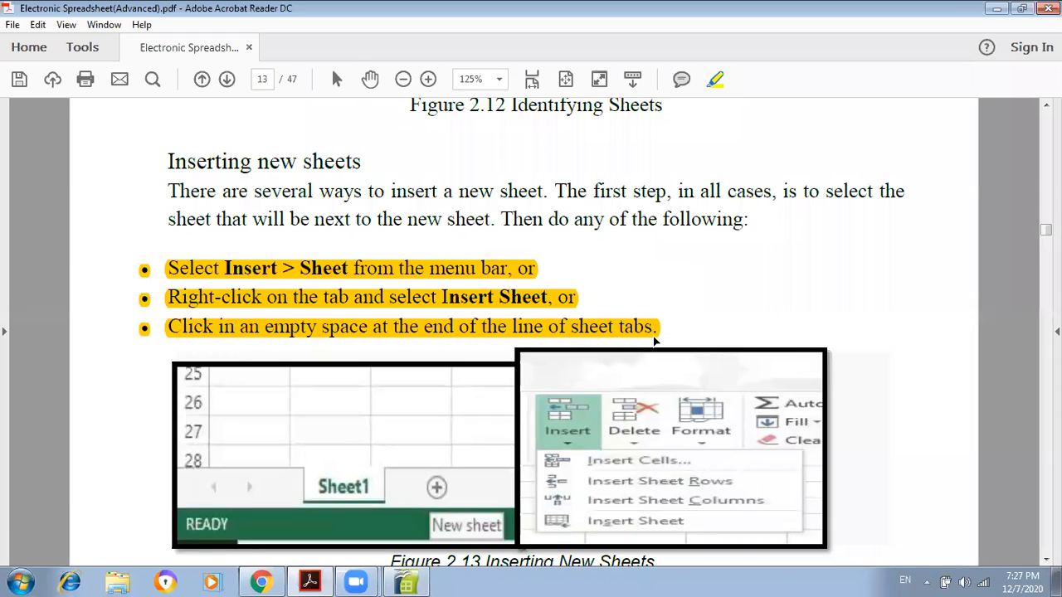
scroll(655, 340, down, 1)
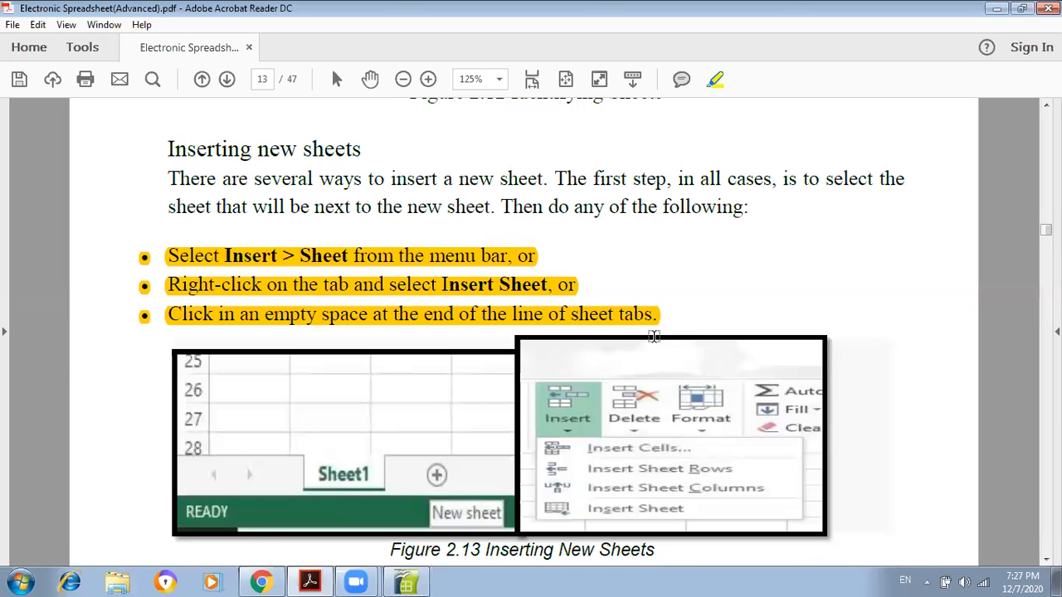
scroll(654, 341, down, 5)
scroll(655, 344, down, 2)
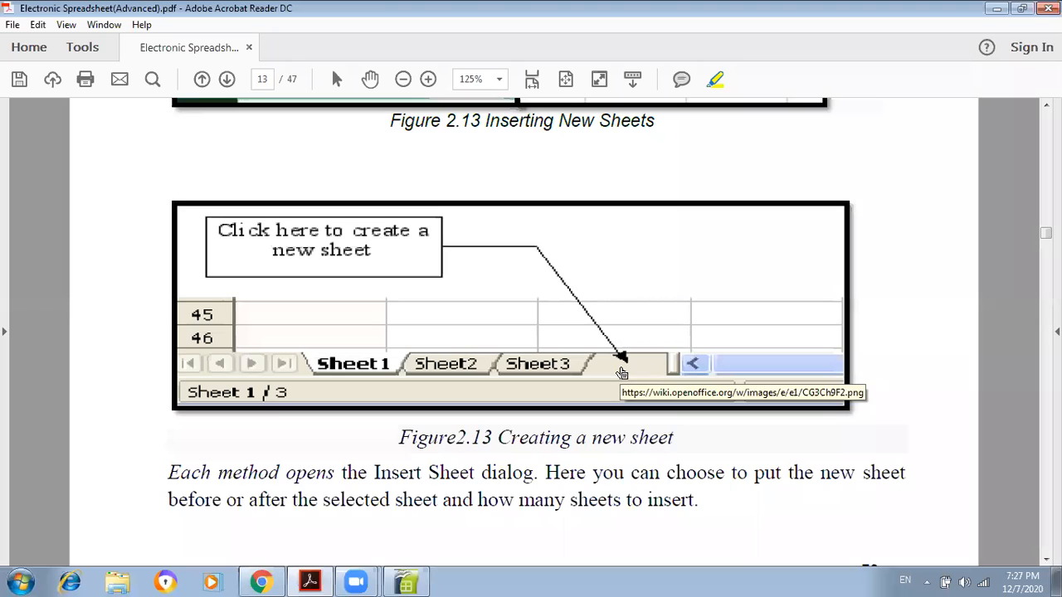
scroll(622, 362, down, 2)
scroll(621, 373, down, 5)
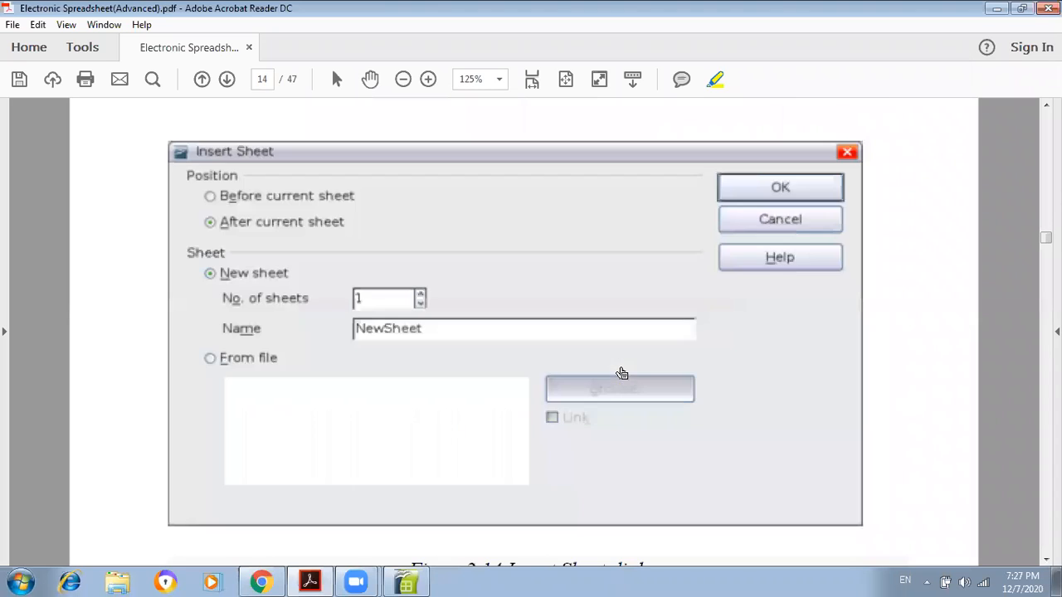
scroll(621, 373, down, 1)
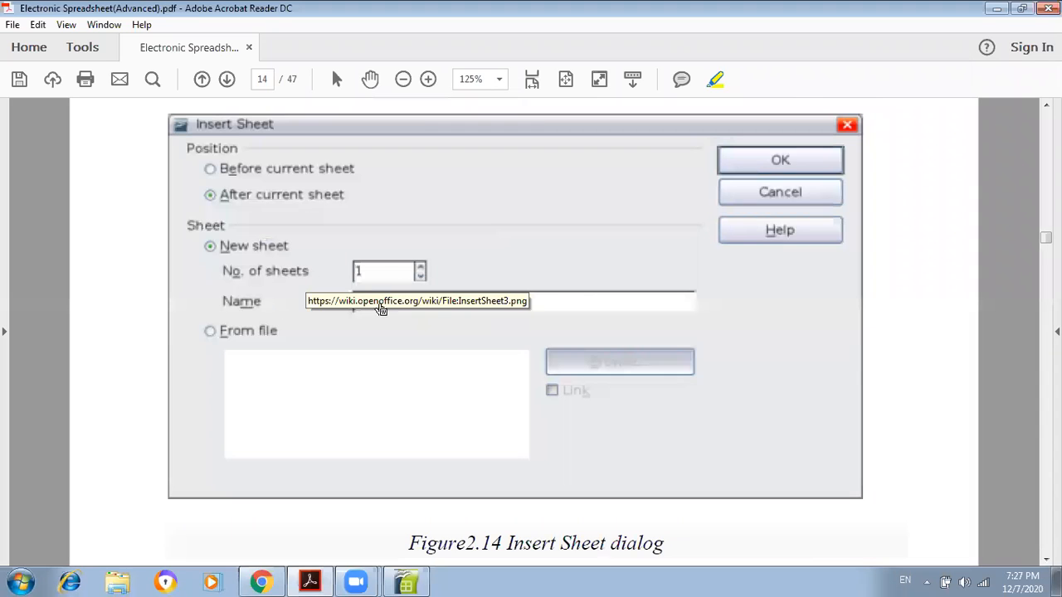
scroll(447, 310, down, 1)
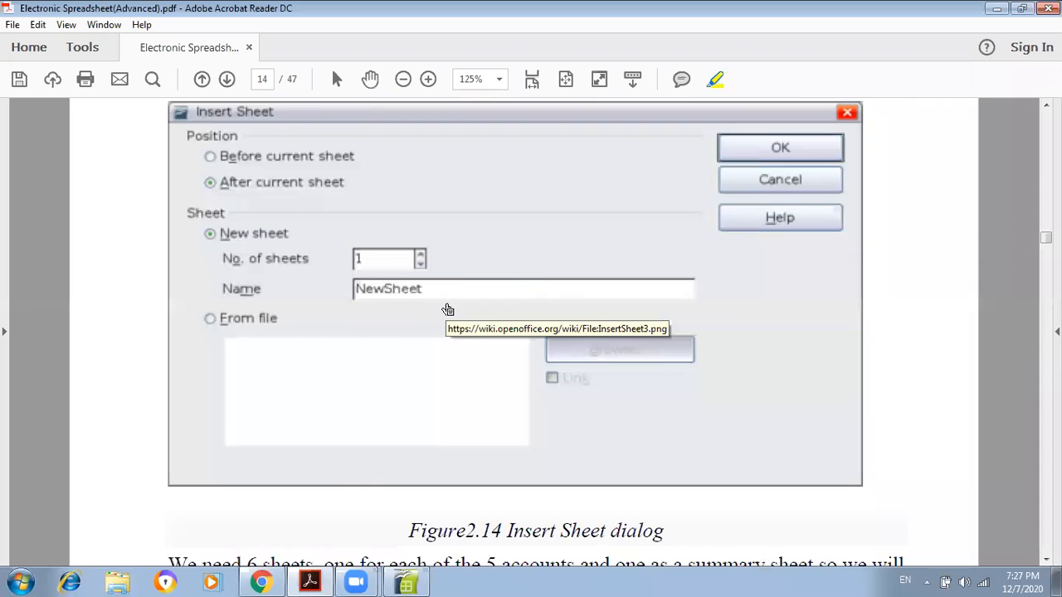
Step: Read the PDF's instructions for inserting sheets and renaming them afterwards, and for naming them during insertion
scroll(447, 307, down, 4)
scroll(447, 302, down, 5)
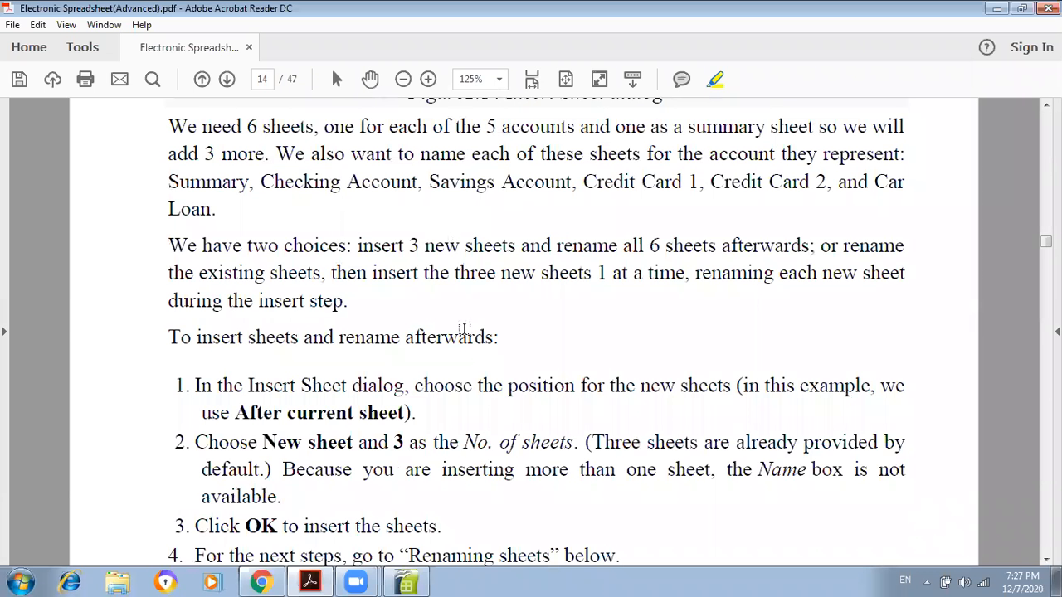
scroll(319, 373, down, 3)
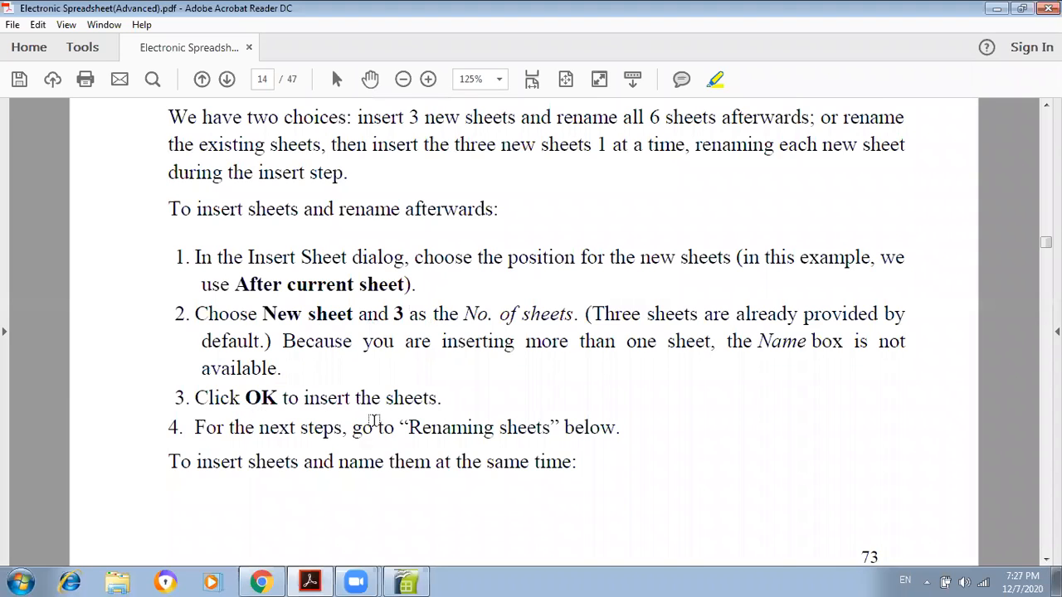
scroll(373, 421, down, 1)
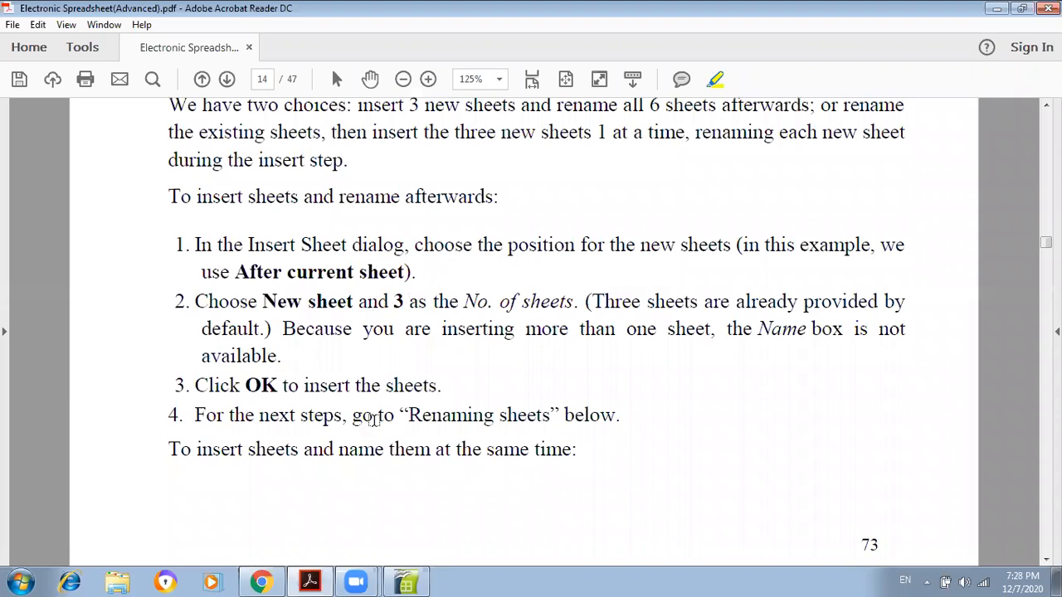
scroll(373, 420, down, 3)
scroll(373, 421, down, 1)
scroll(373, 421, up, 1)
scroll(373, 421, up, 3)
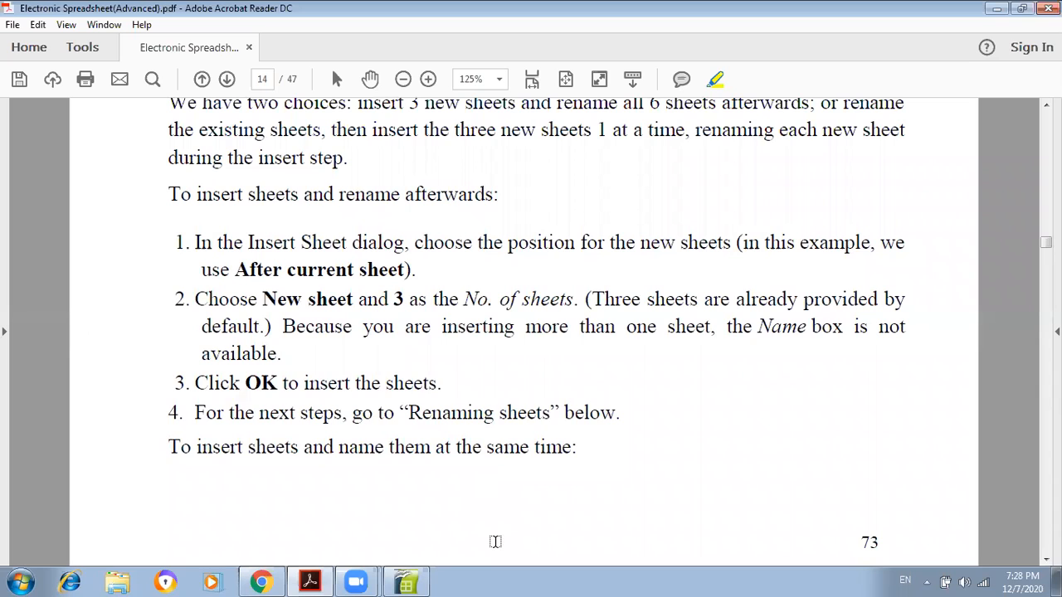
scroll(439, 354, down, 10)
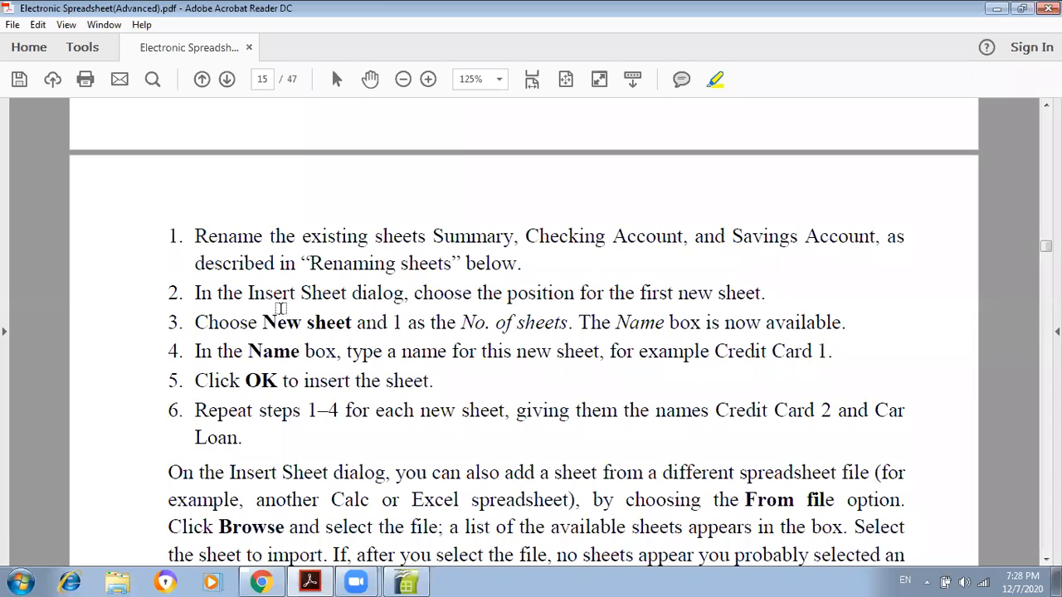
Step: Return to OpenOffice Calc and examine how to move between the first, intermediate and last sheet tabs, selecting sheets up to Sheet4
click(415, 582)
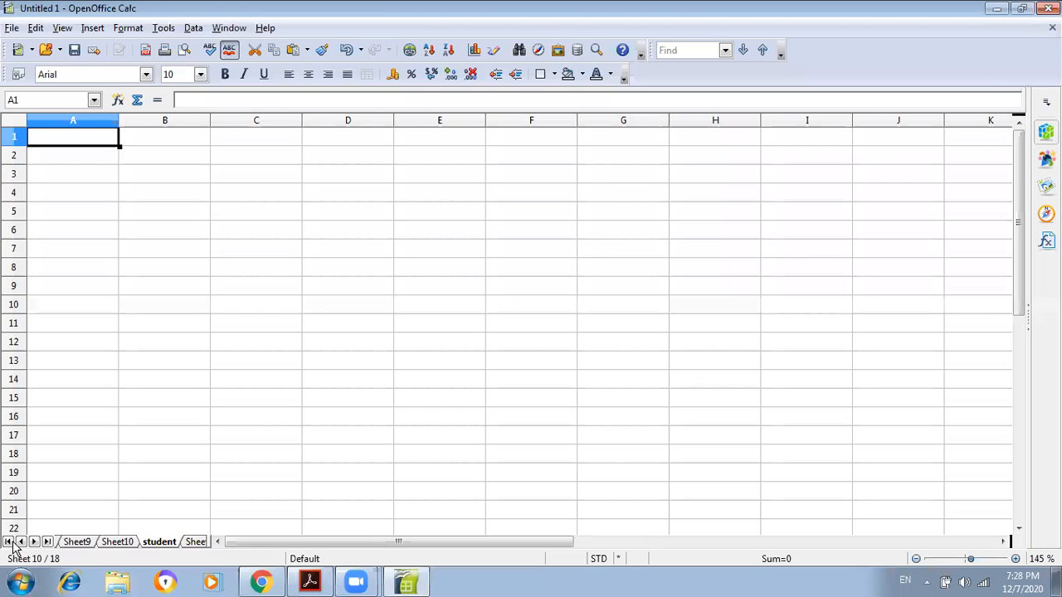
click(8, 542)
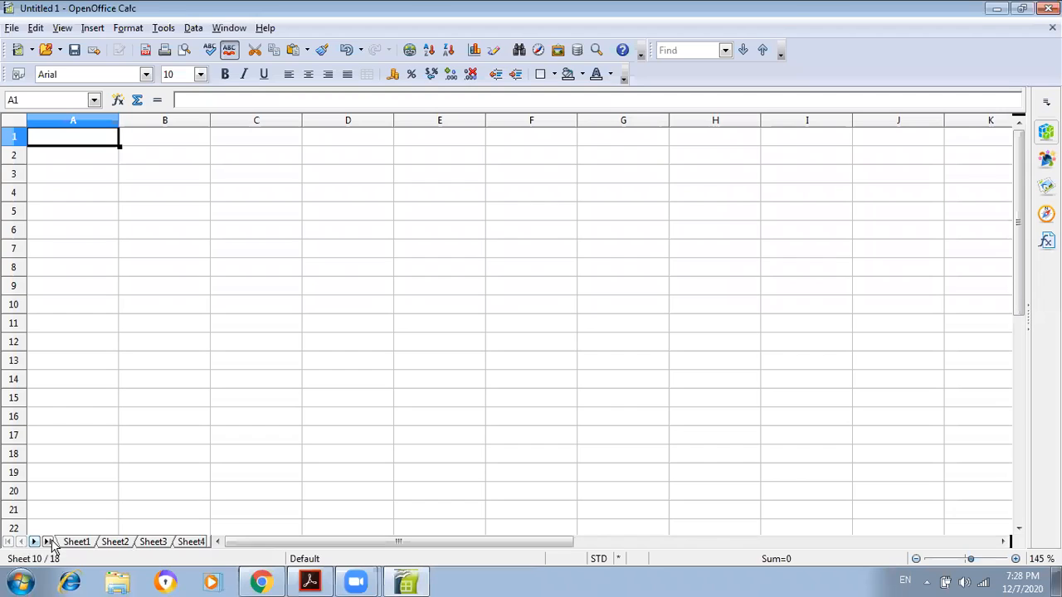
click(47, 541)
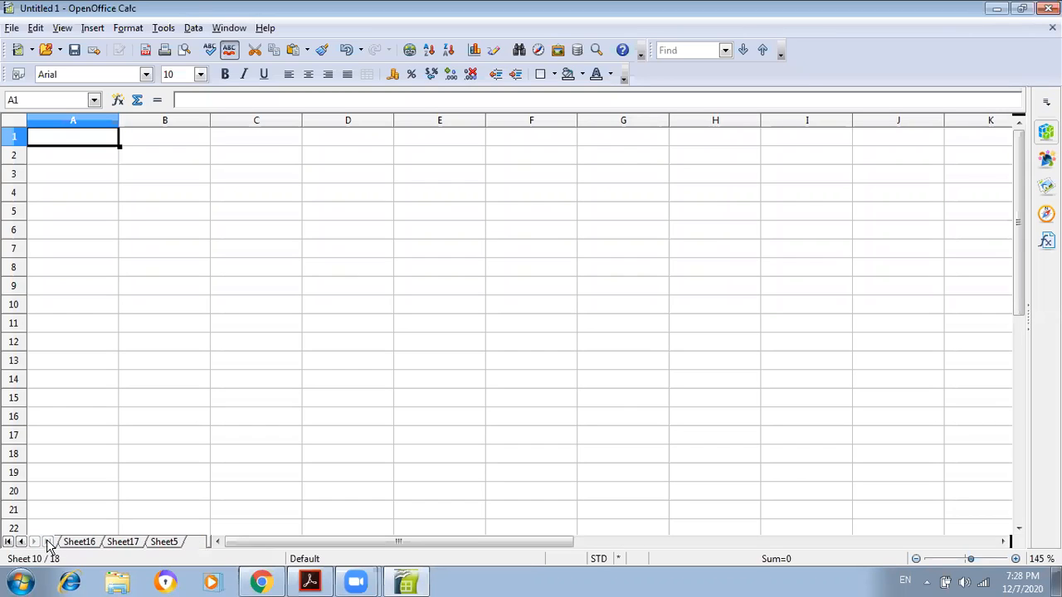
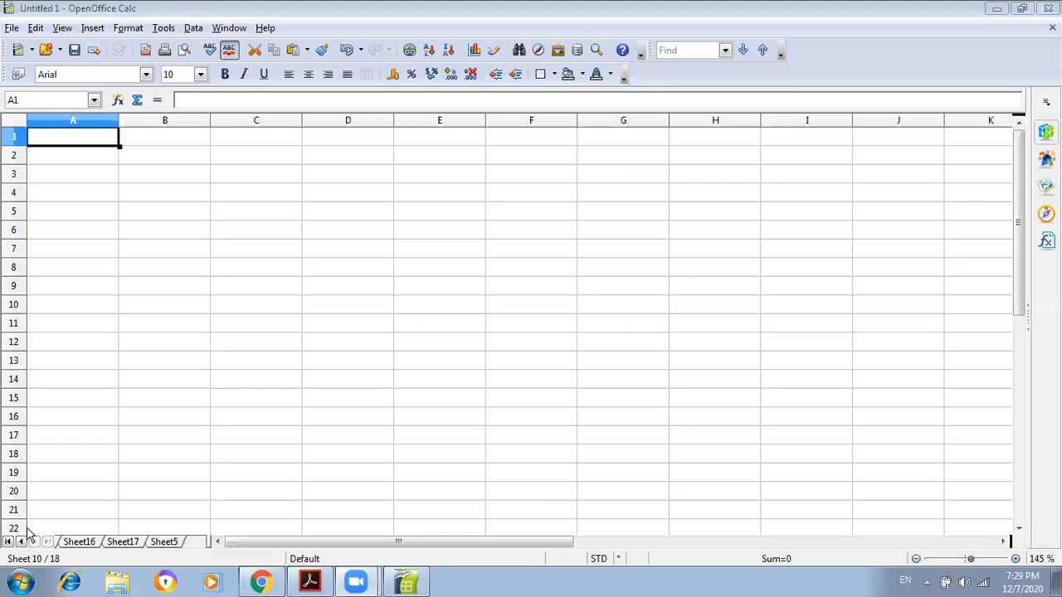
click(8, 547)
click(78, 547)
click(147, 541)
click(183, 542)
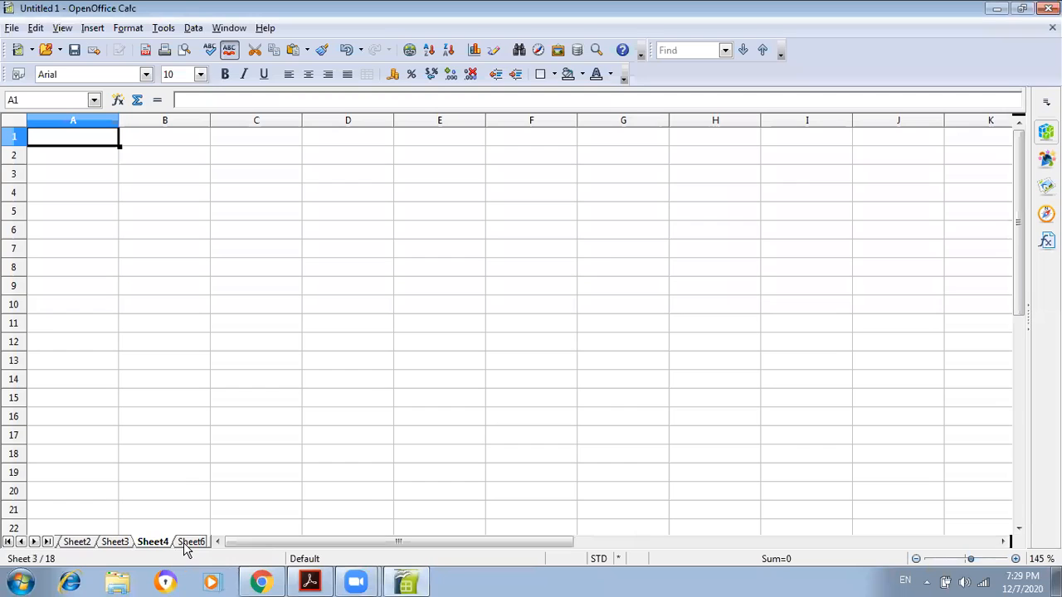
click(19, 542)
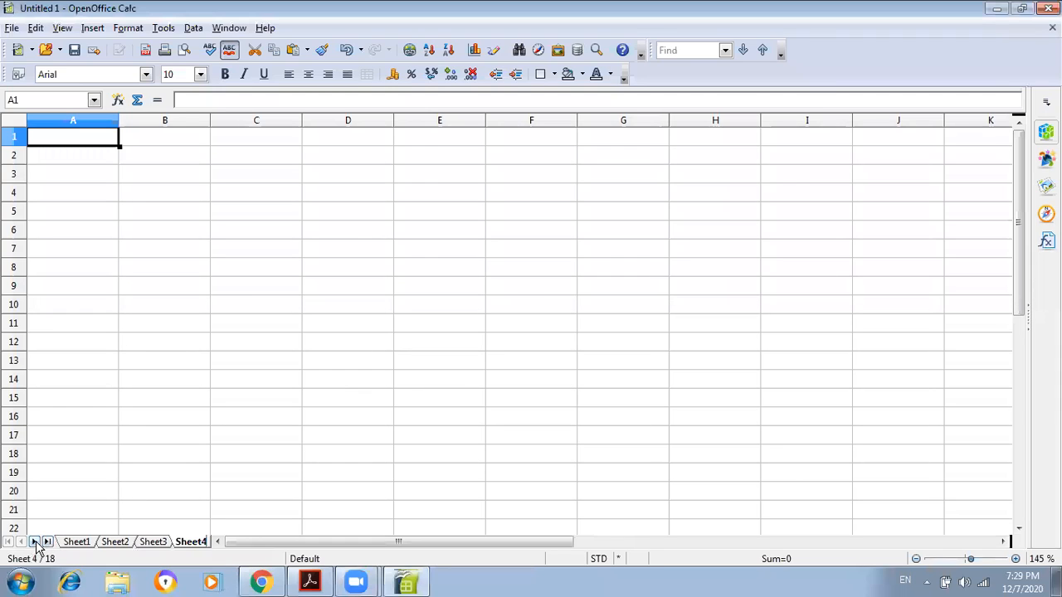
click(35, 543)
click(35, 543)
click(48, 543)
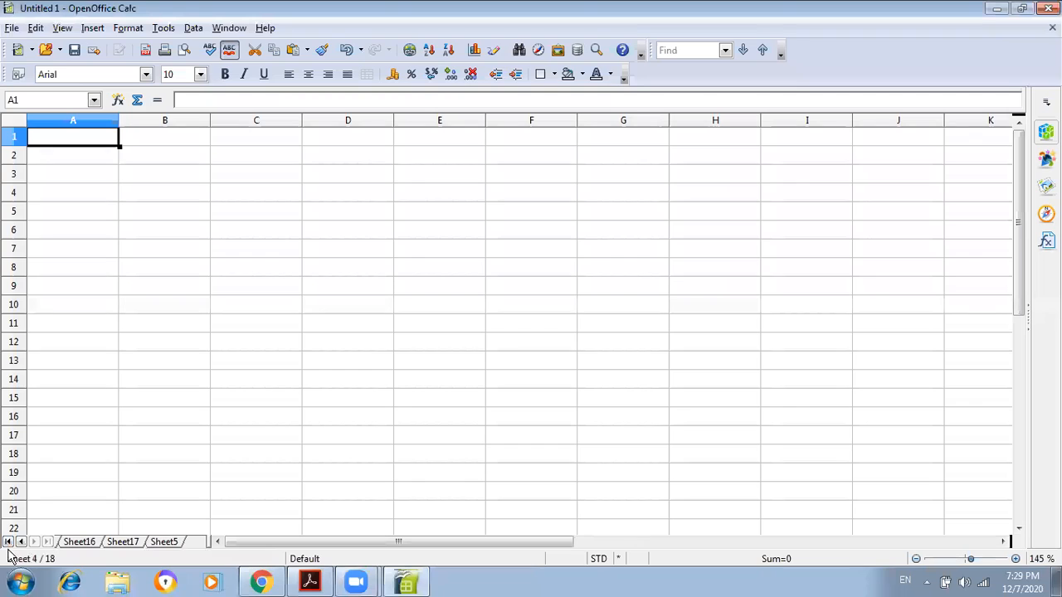
click(8, 543)
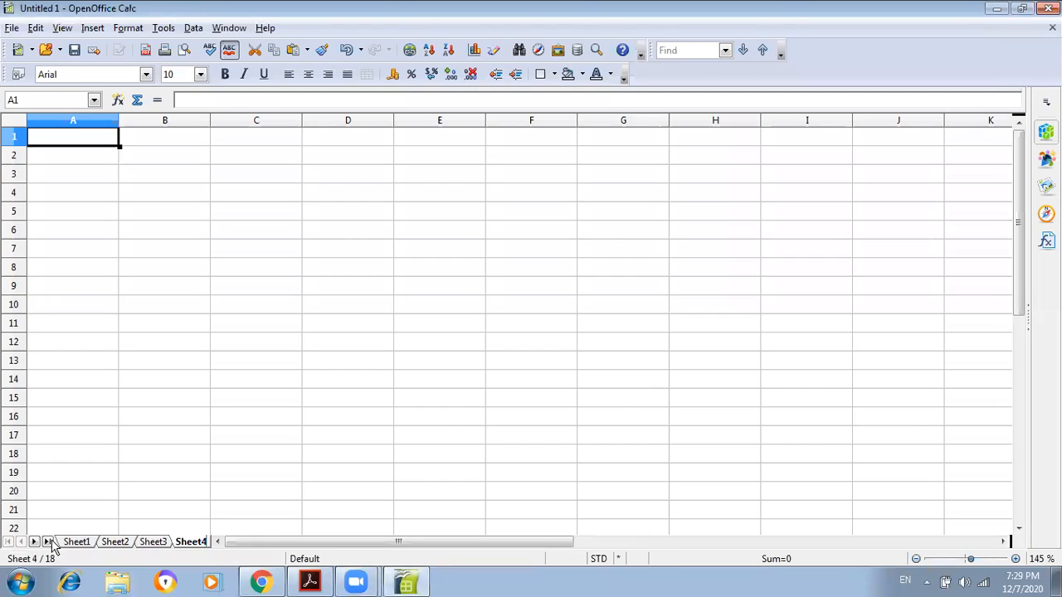
Step: Rename Sheet1 as record, and select the Sheet2 tab
click(79, 551)
right_click(77, 545)
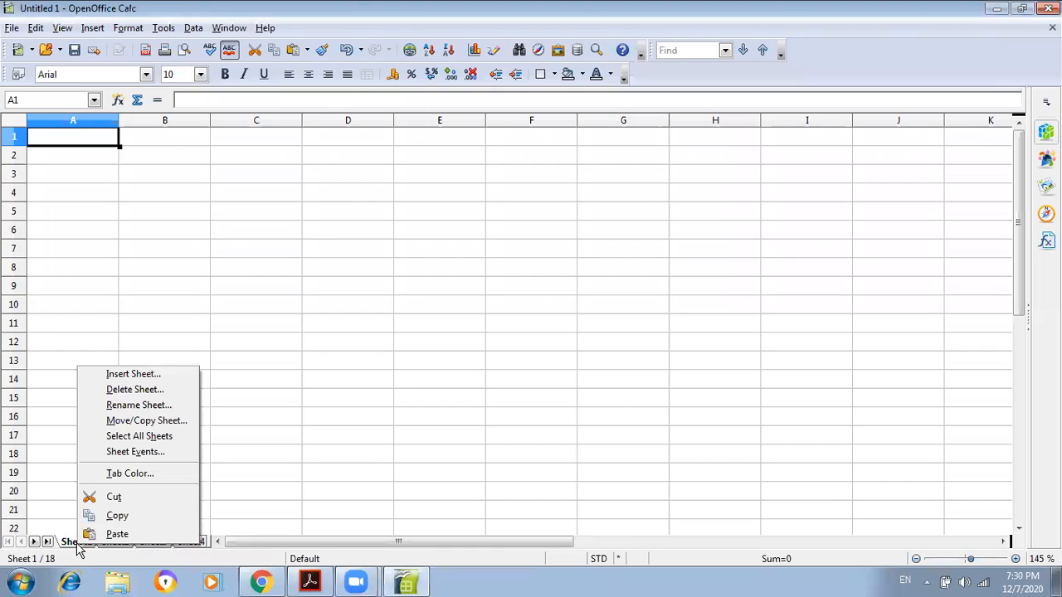
click(135, 406)
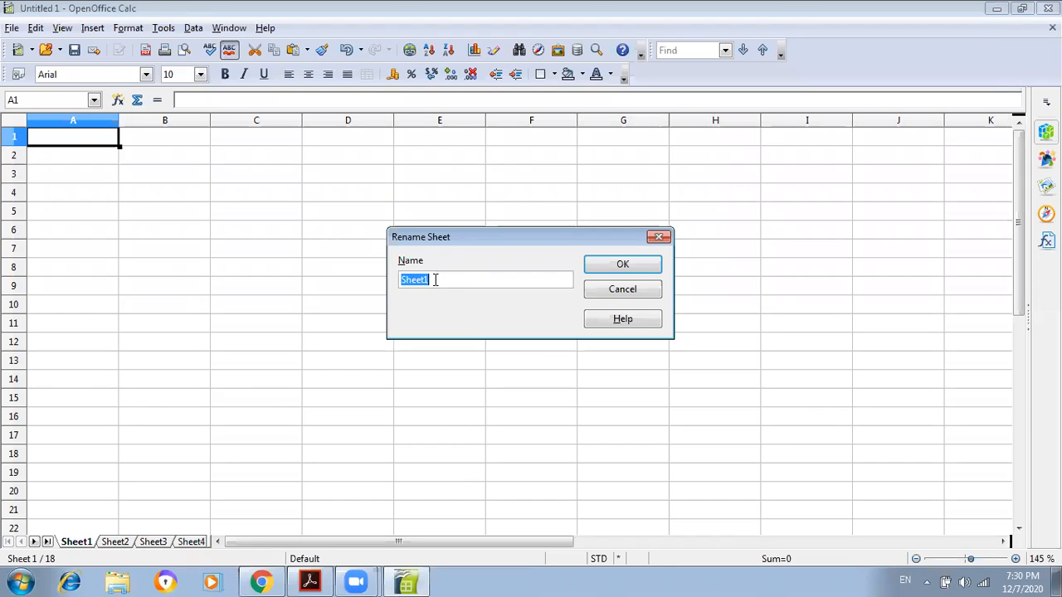
text(record)
click(613, 265)
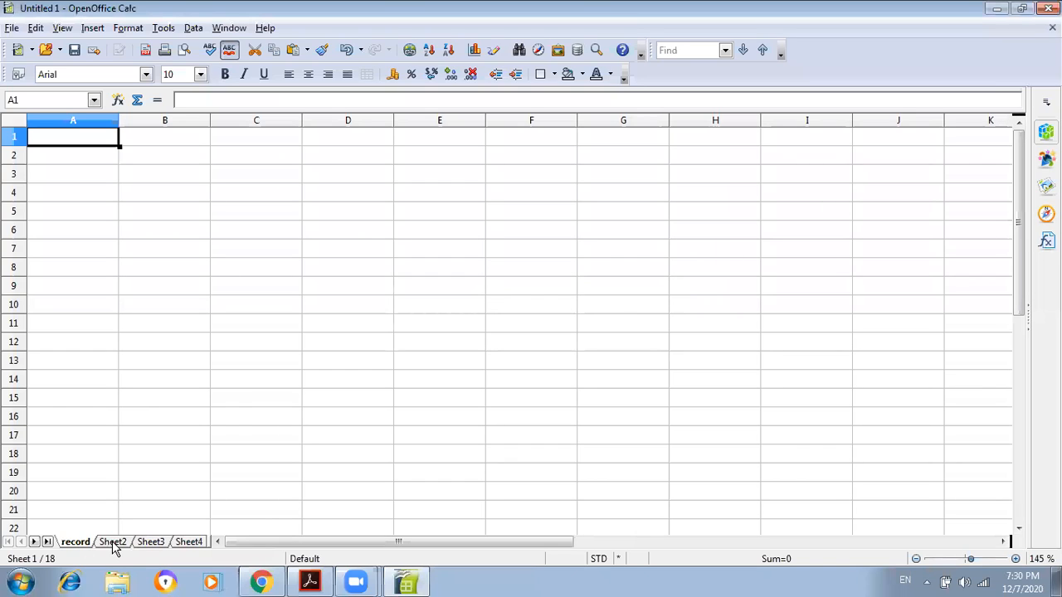
right_click(112, 540)
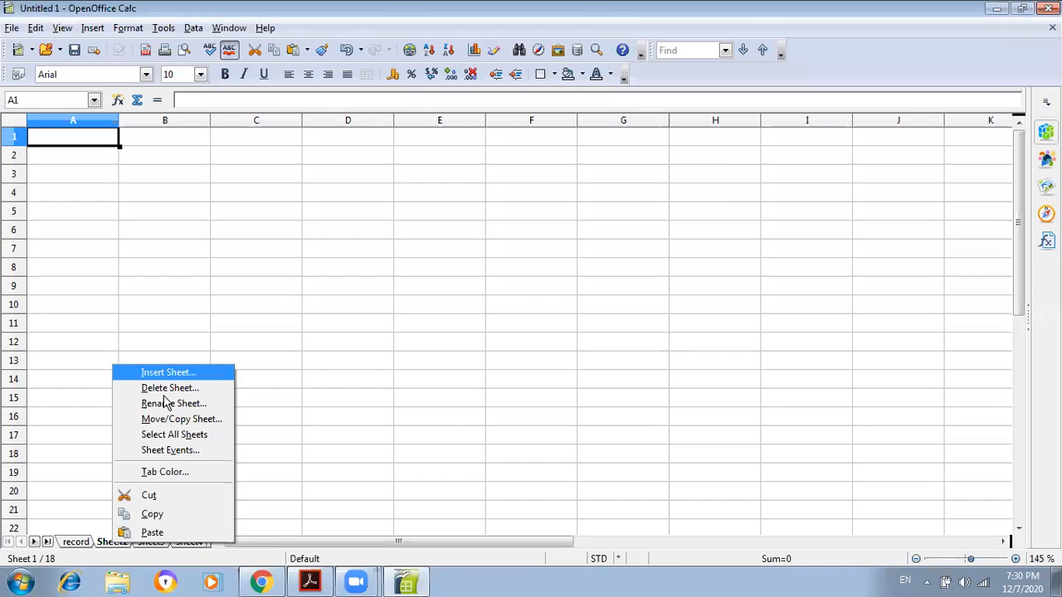
click(385, 350)
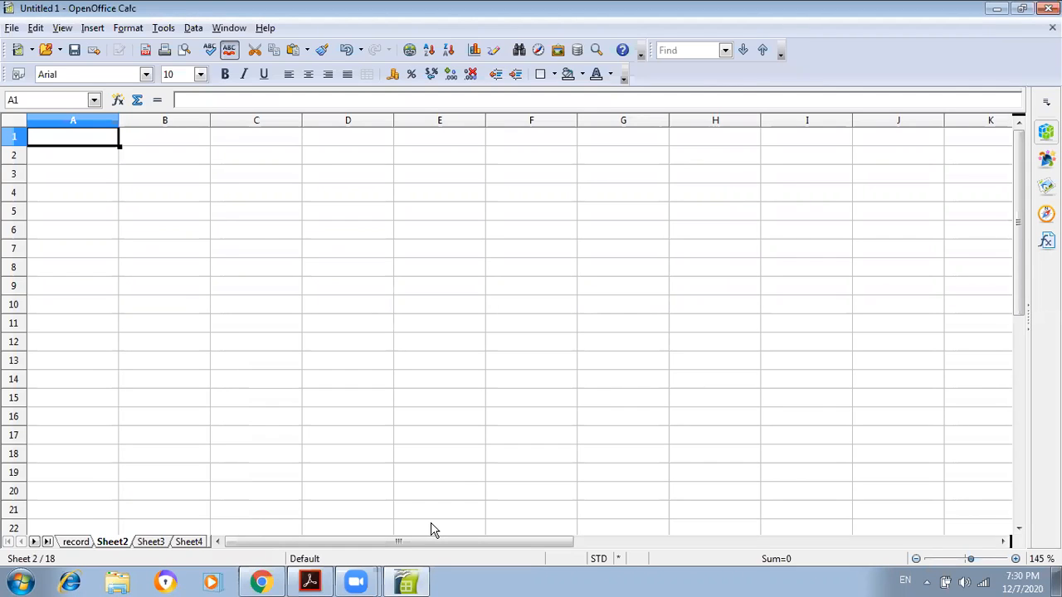
Step: Switch to the PDF in Acrobat Reader and highlight the sentence about adding a sheet from a different spreadsheet file
key(alt+Tab)
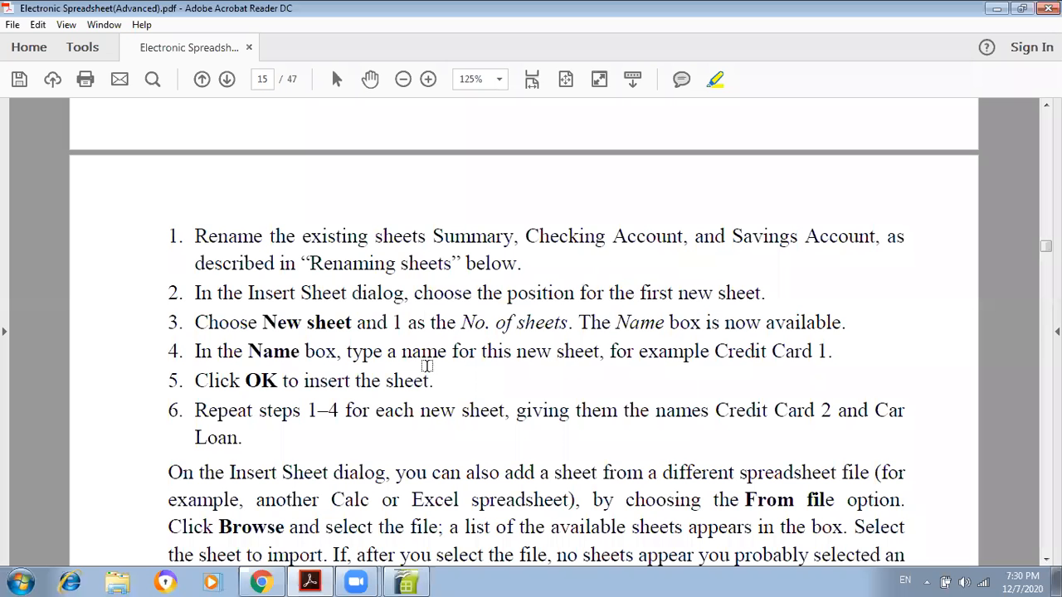
scroll(427, 366, down, 3)
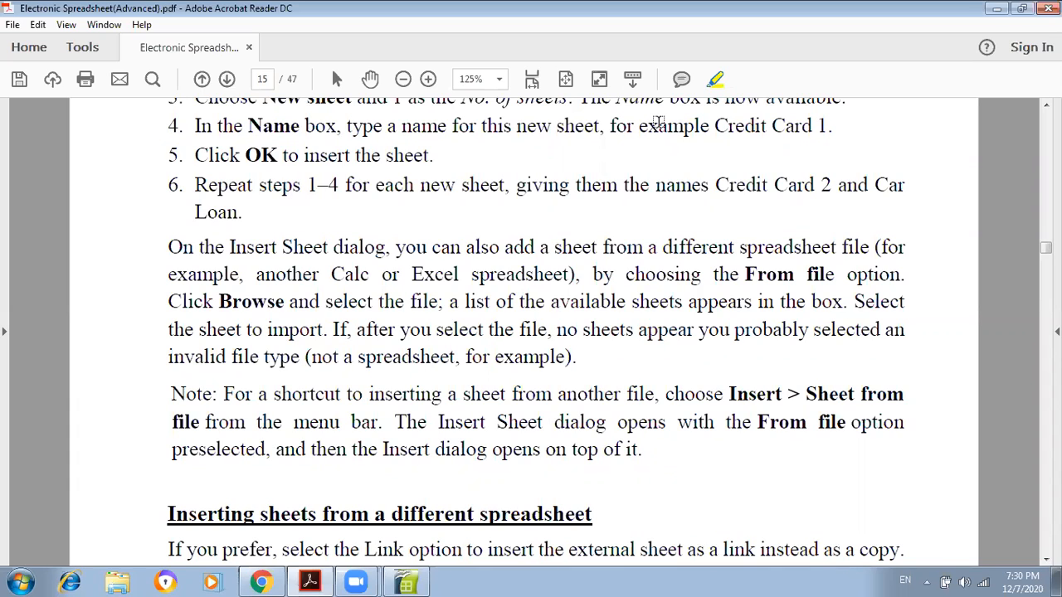
mouse_move(166, 247)
mouse_down()
mouse_move(362, 238)
mouse_move(451, 250)
mouse_move(863, 246)
mouse_up()
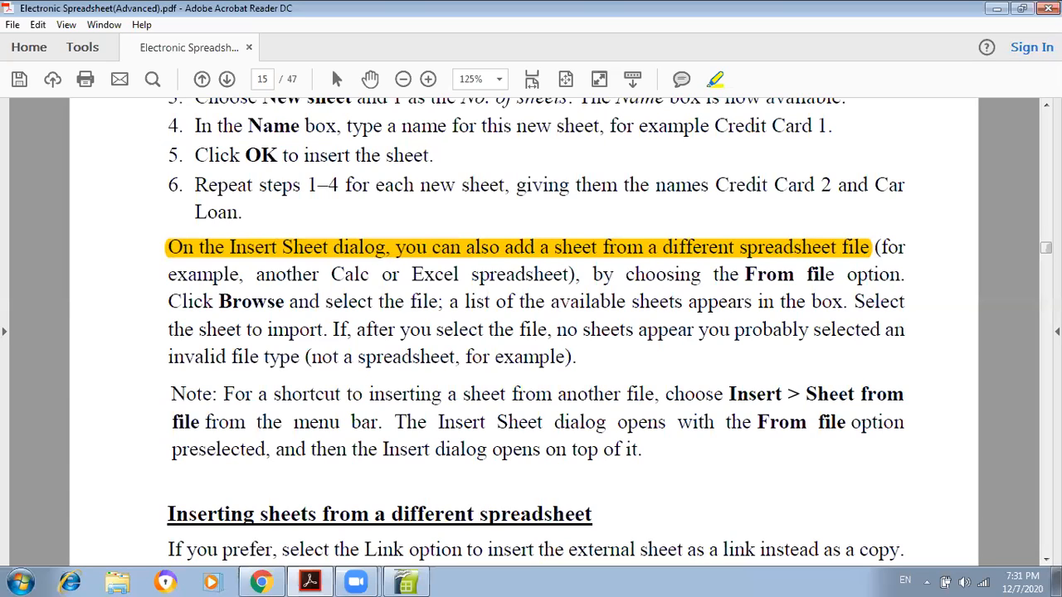
Step: Return to OpenOffice Calc, select the record sheet and save the spreadsheet as second in the CALC folder
click(408, 582)
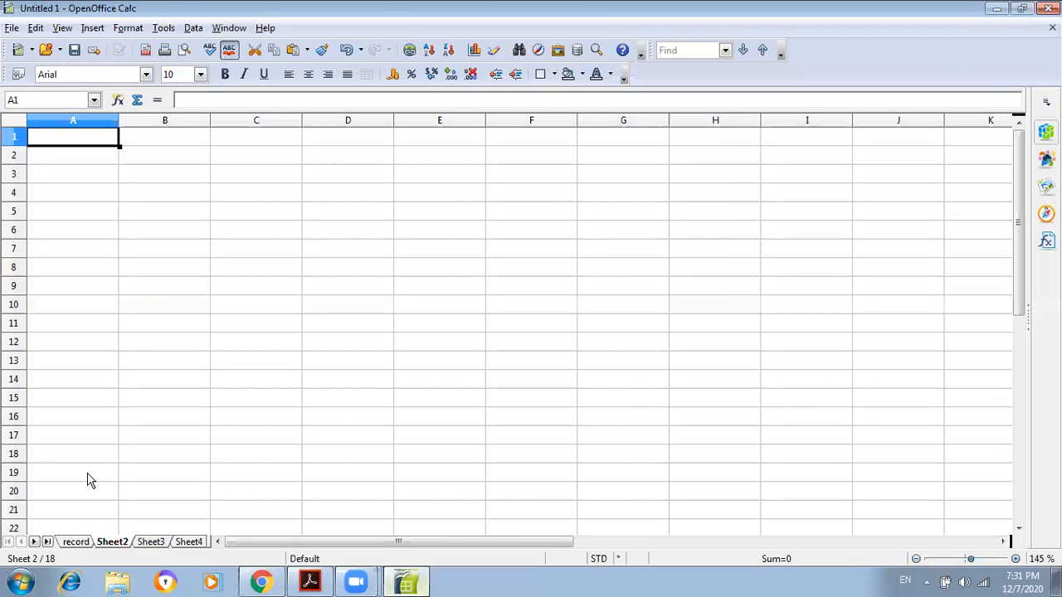
click(72, 544)
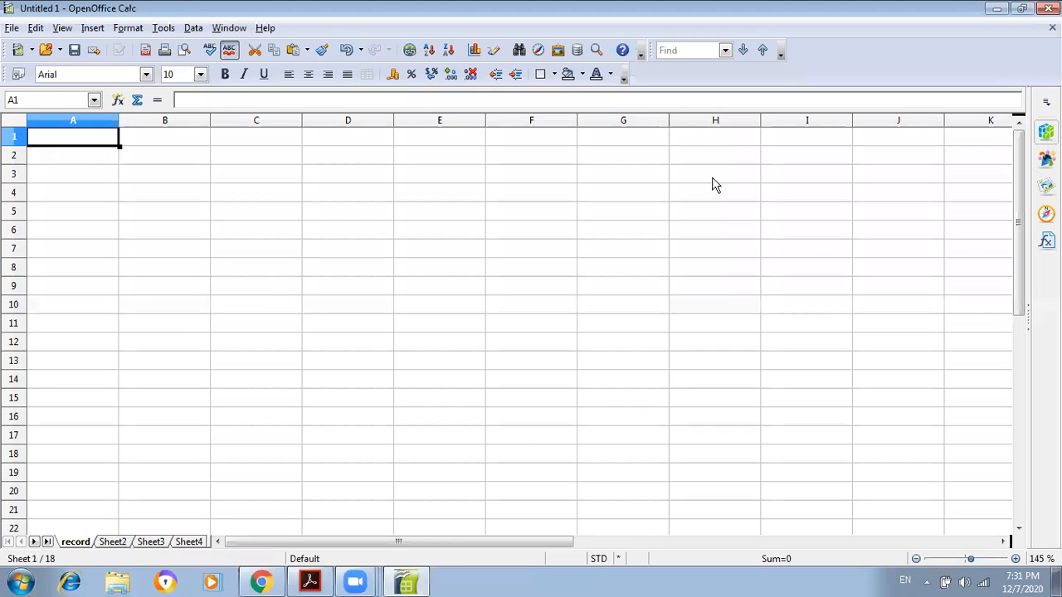
click(11, 28)
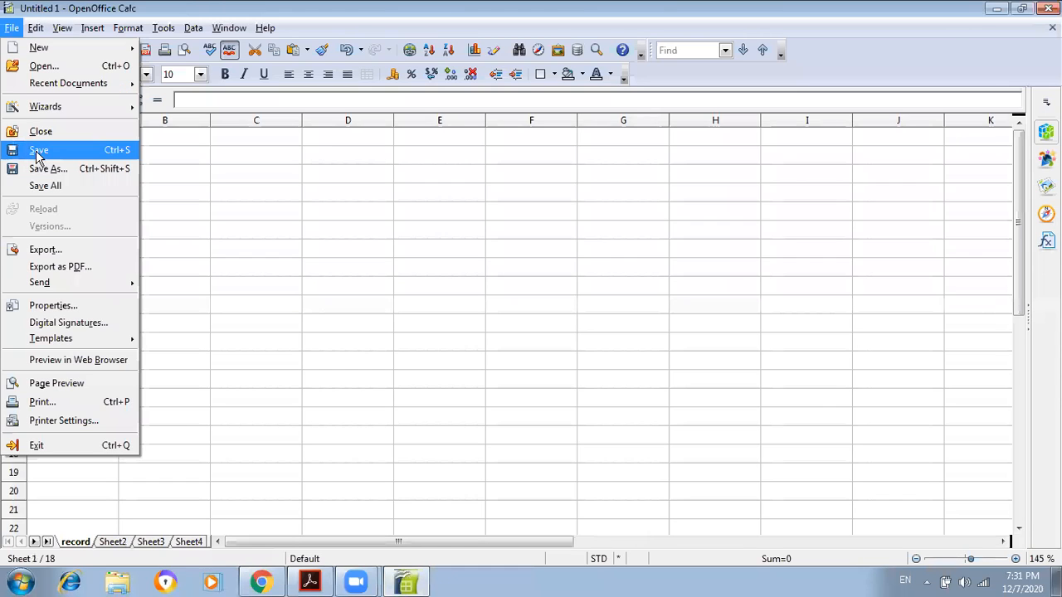
click(36, 153)
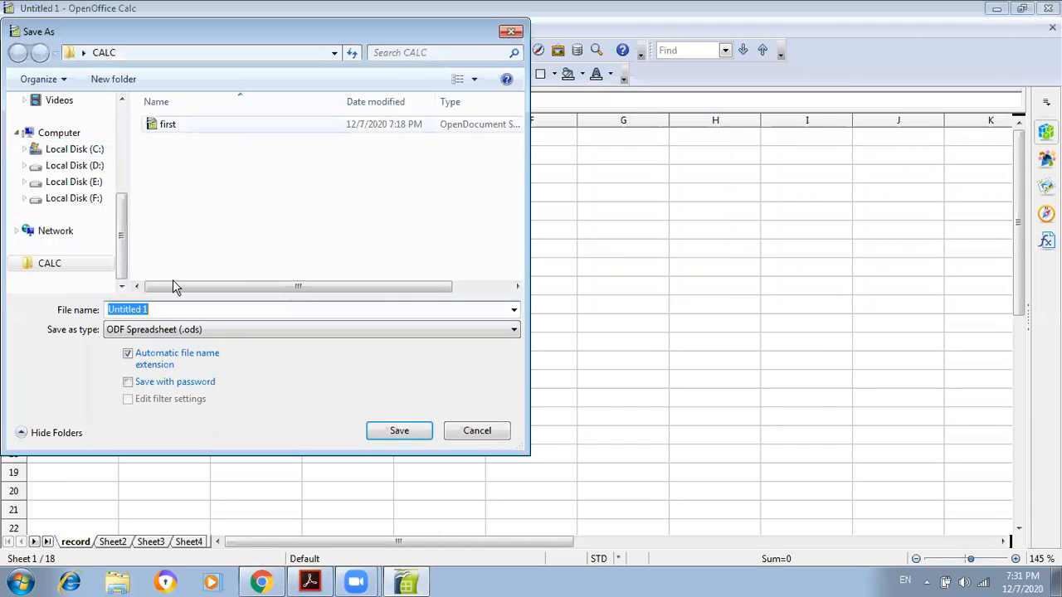
text(second)
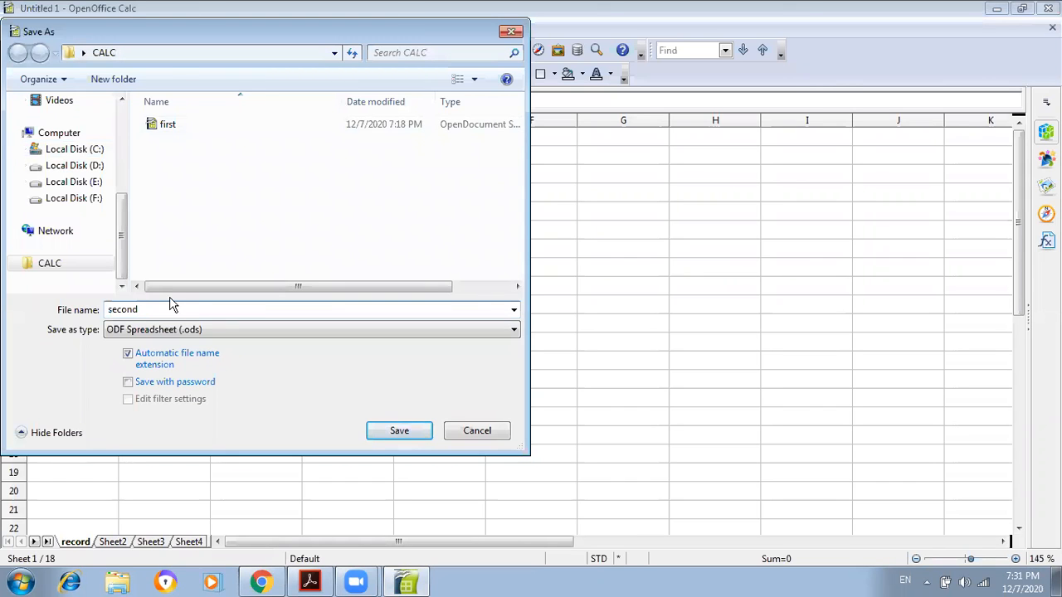
key(Return)
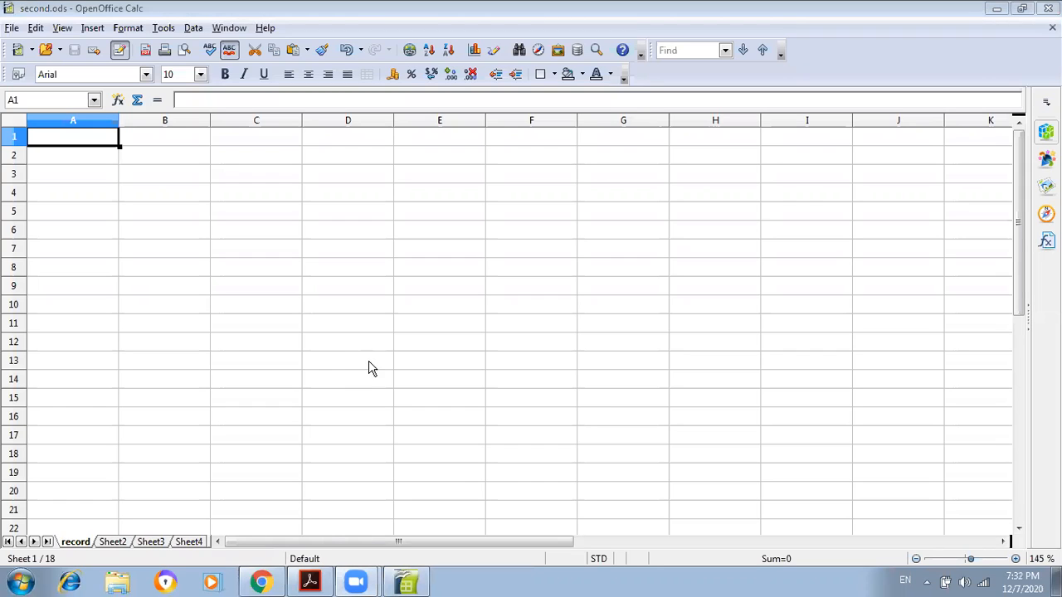
Step: Start inserting a sheet from file before the record sheet, choosing the first spreadsheet in the CALC folder as source
right_click(81, 549)
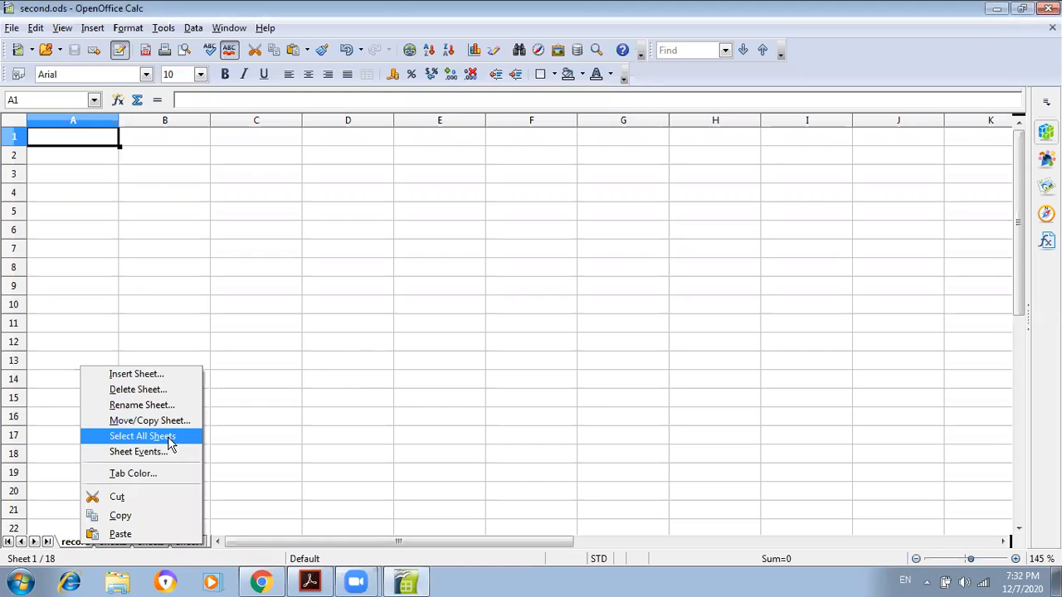
click(137, 374)
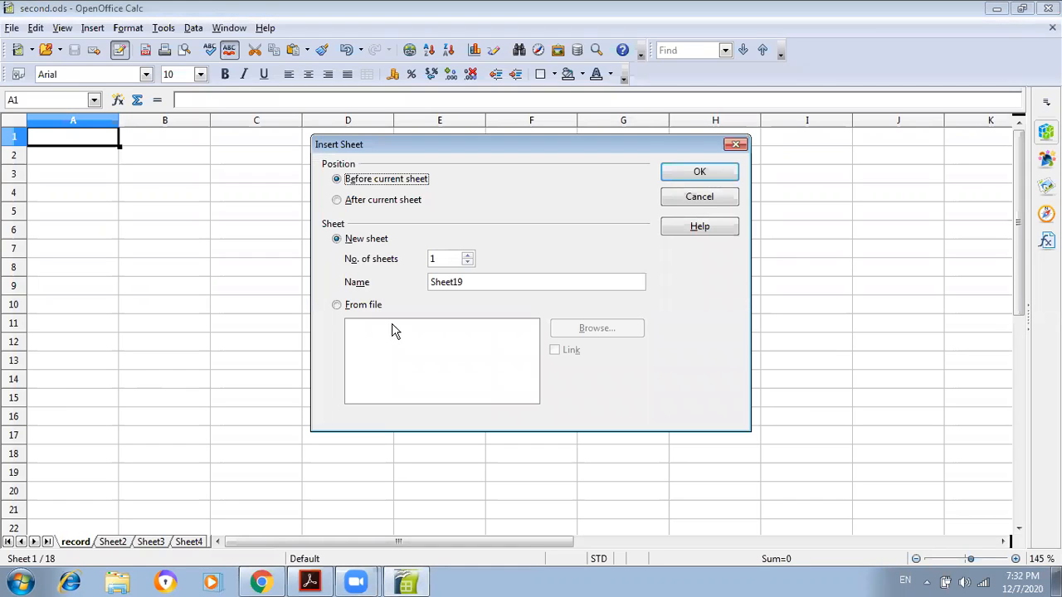
click(337, 306)
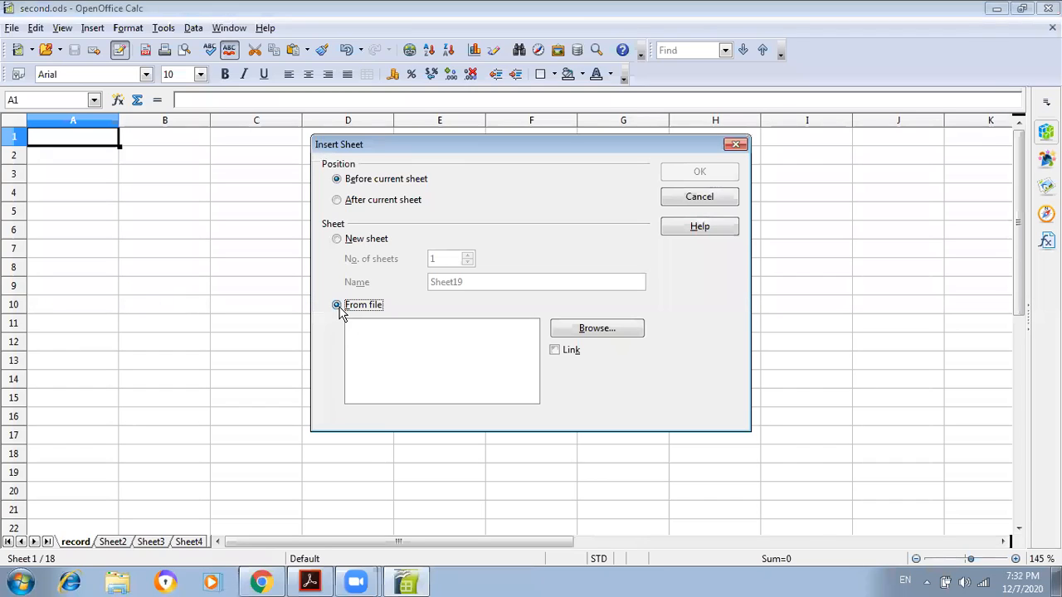
click(589, 330)
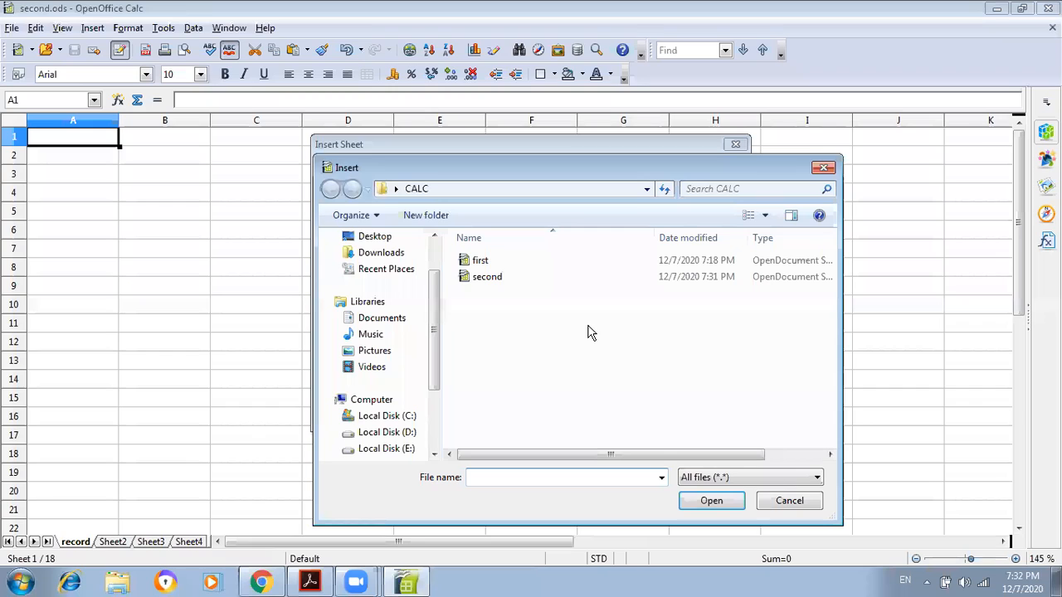
click(481, 260)
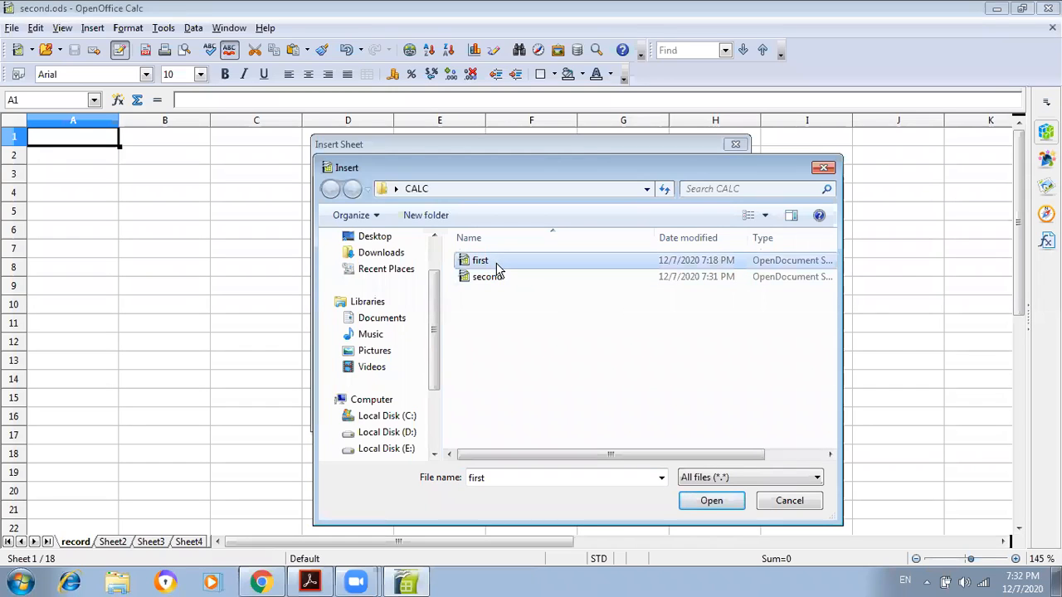
click(711, 501)
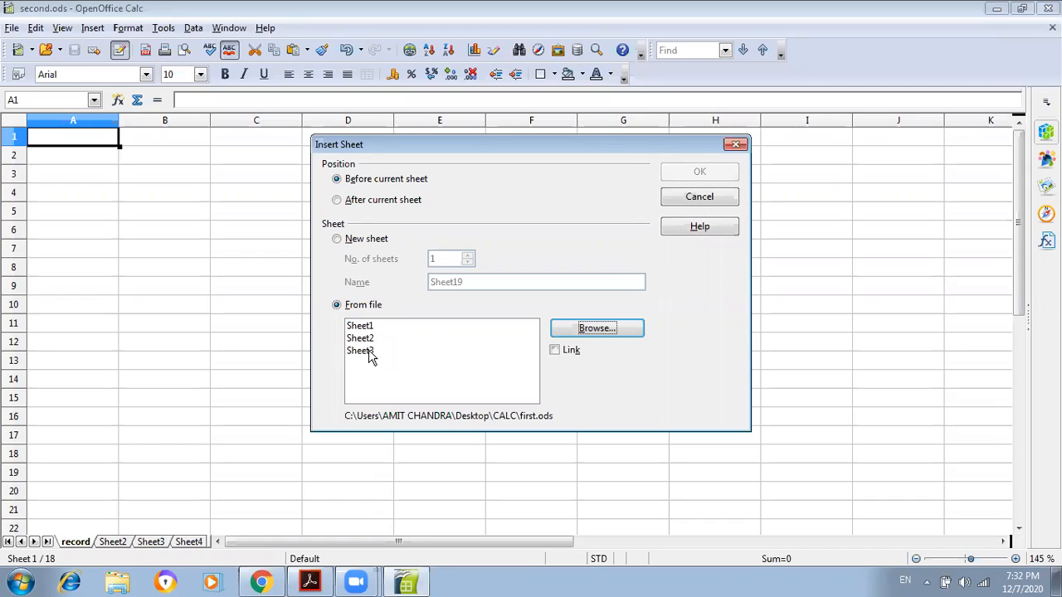
Step: Insert Sheet1 from first.ods as a linked sheet and save the spreadsheet
click(365, 329)
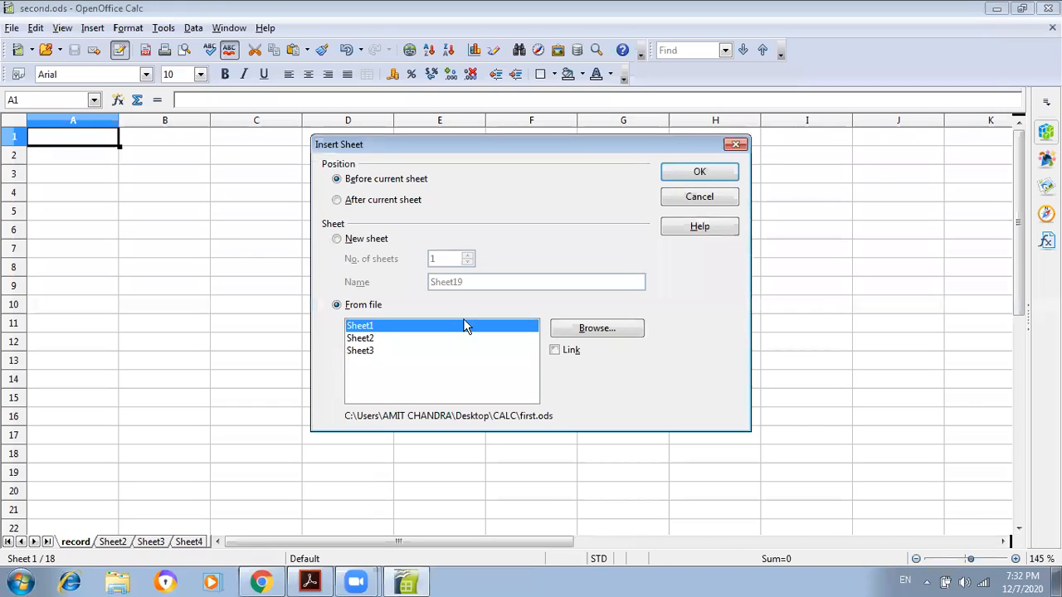
click(556, 352)
click(699, 174)
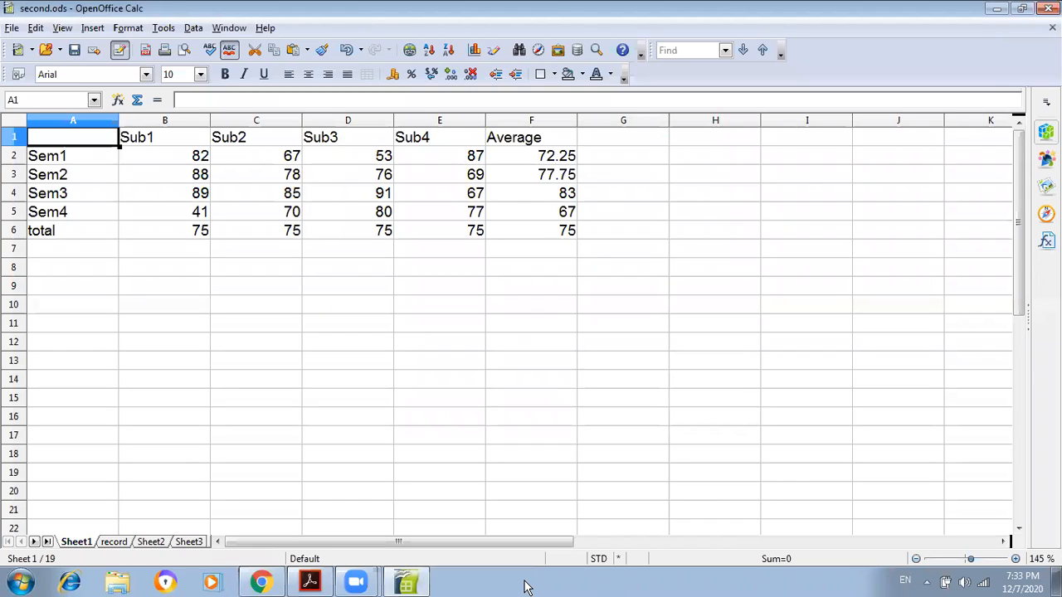
click(11, 30)
click(52, 157)
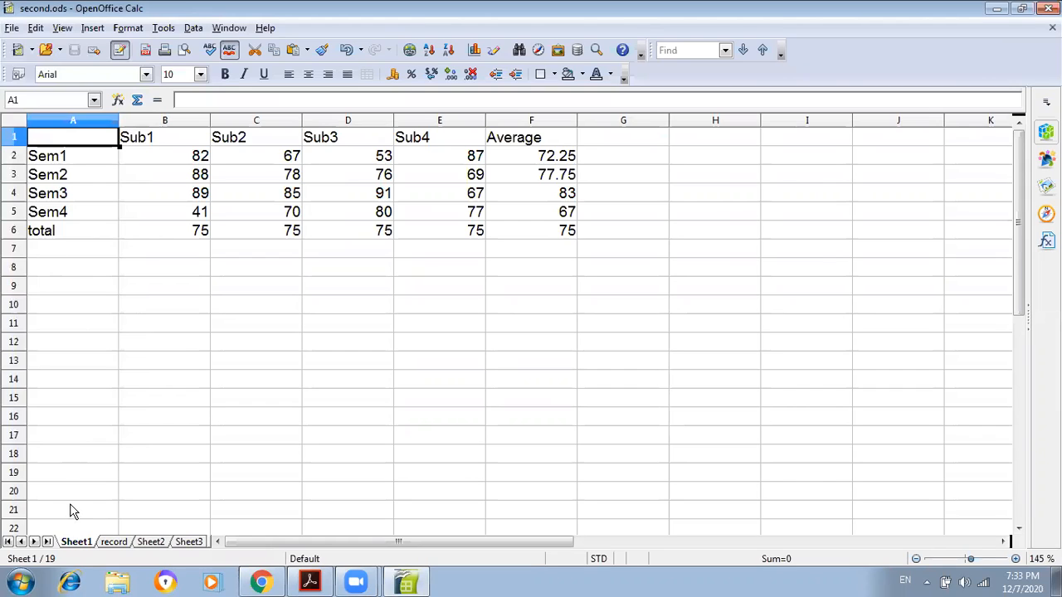
right_click(74, 547)
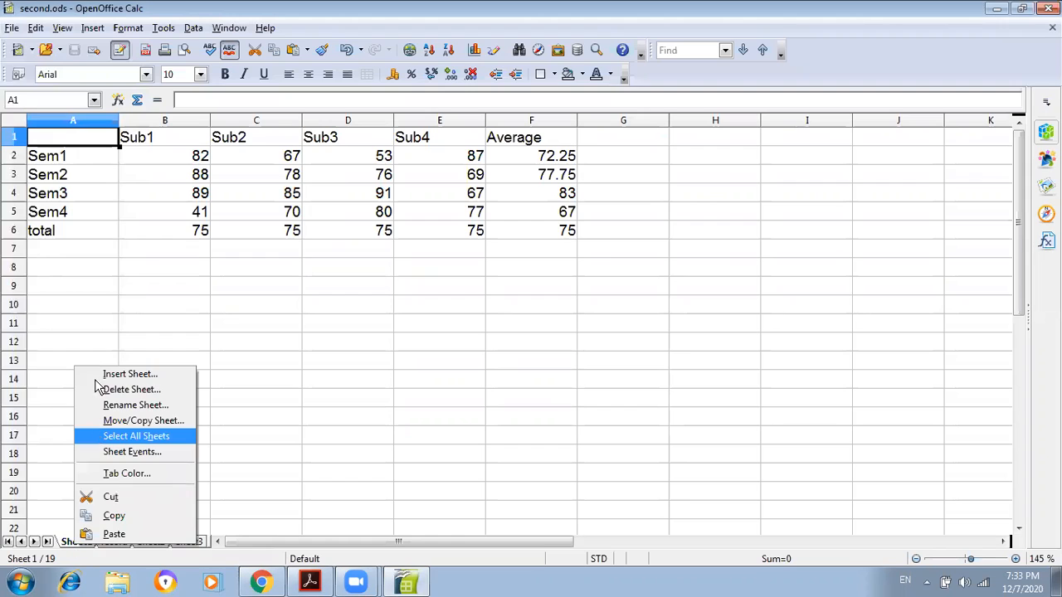
key(Return)
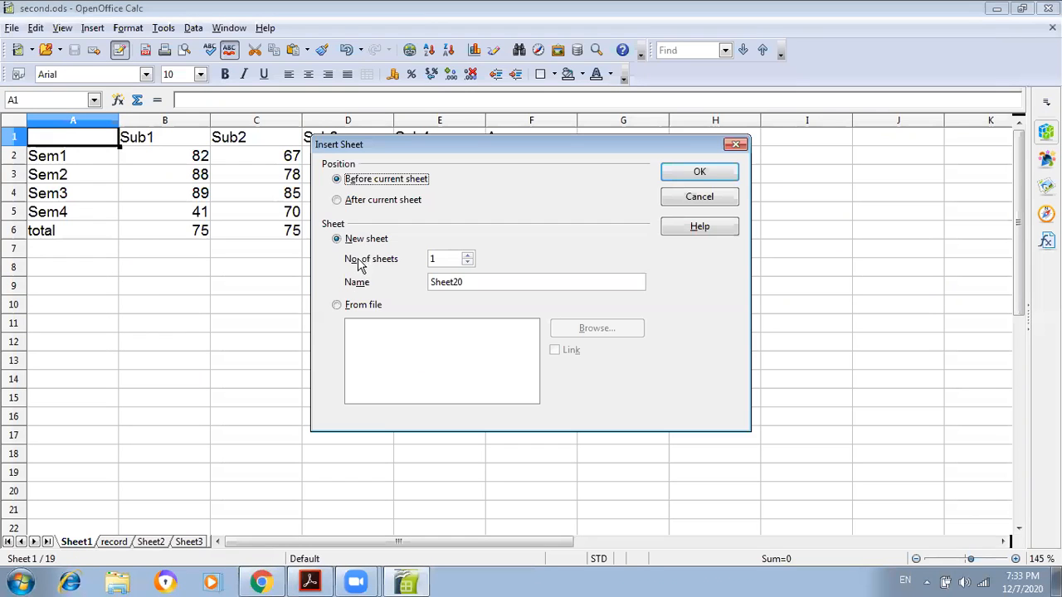
click(337, 306)
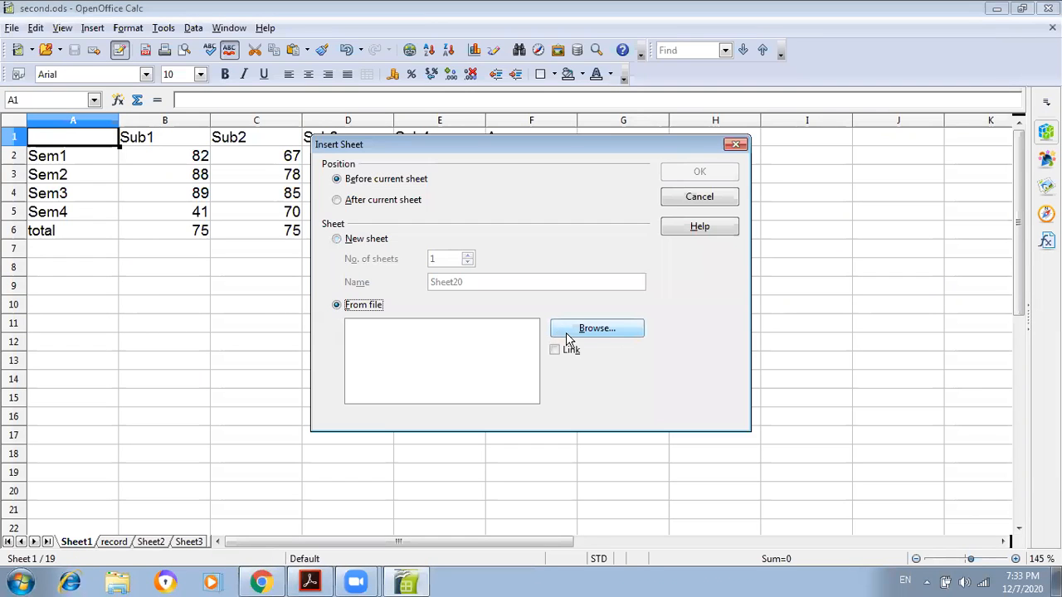
click(574, 332)
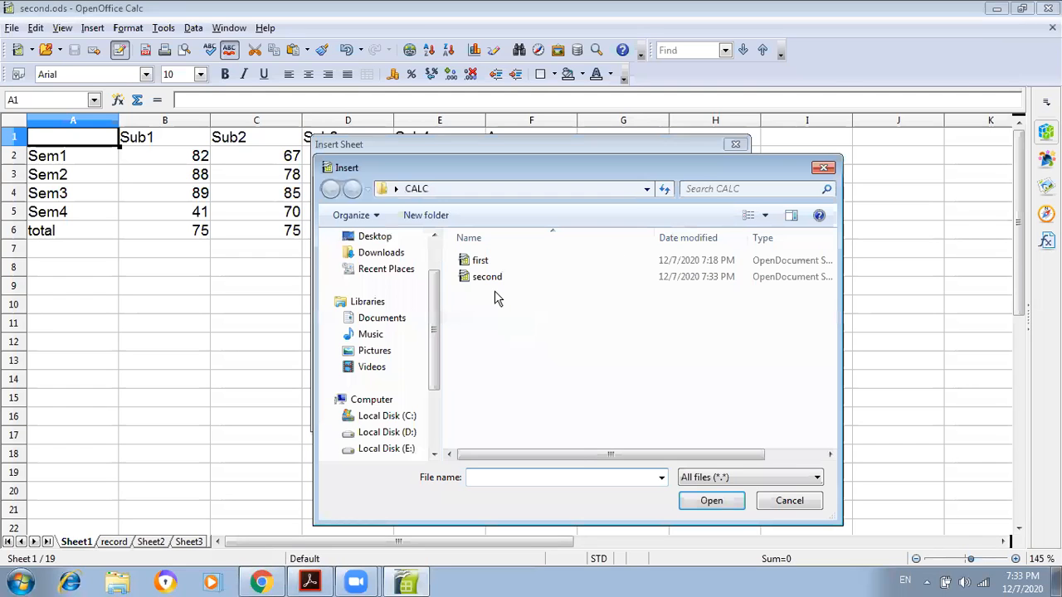
click(825, 170)
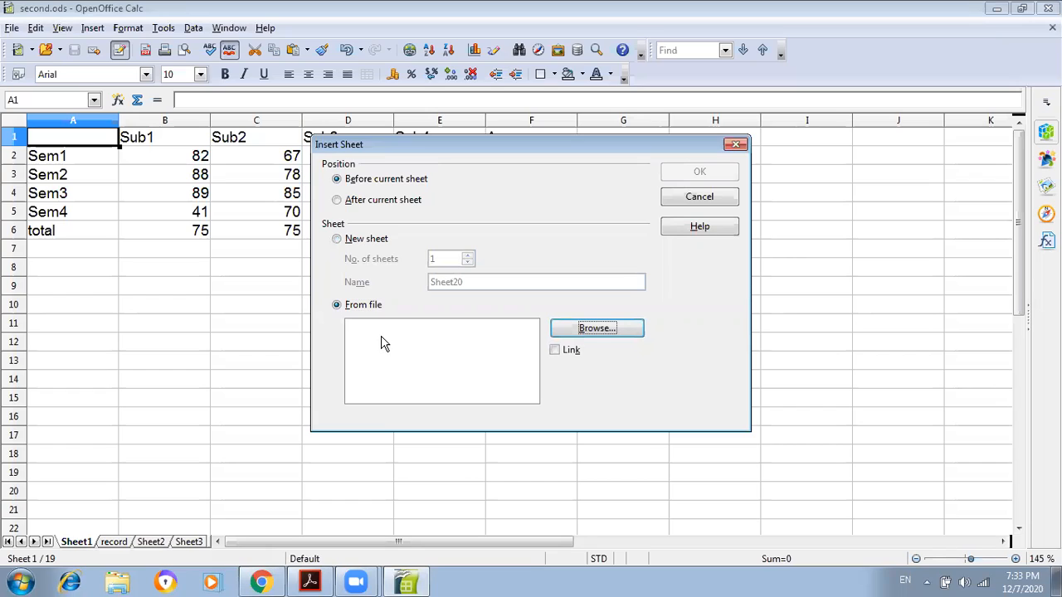
click(559, 356)
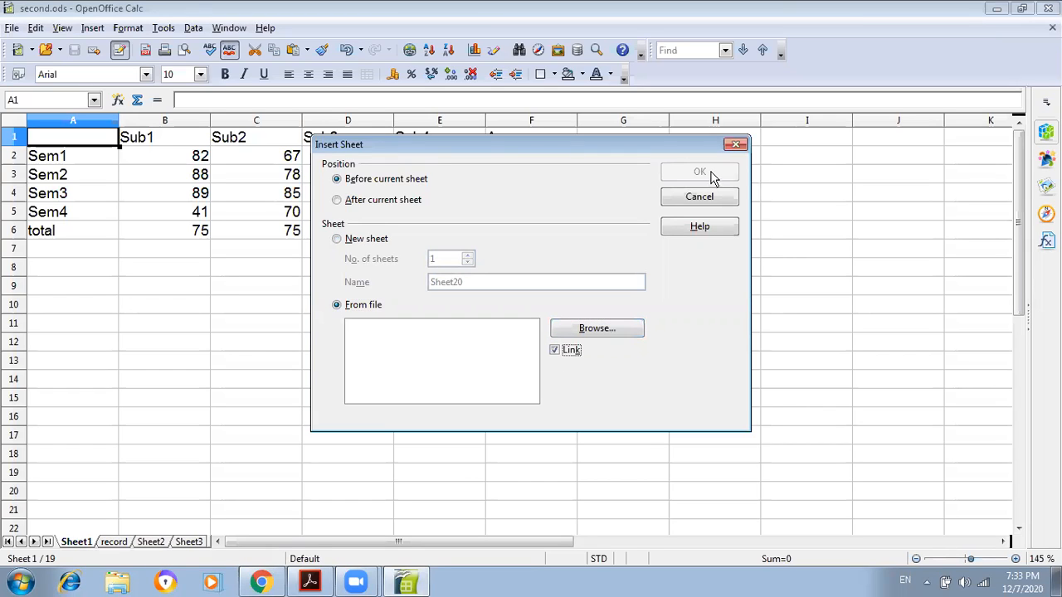
click(704, 202)
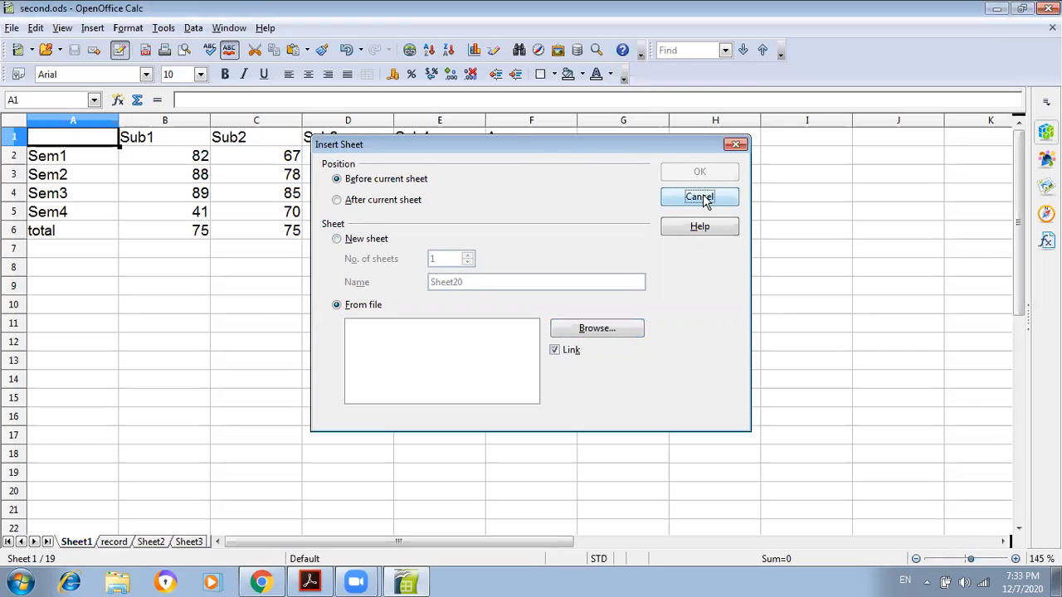
Step: Shrink the second.ods window to about a third of the screen width and minimise the Acrobat Reader and browser windows behind it
click(1022, 10)
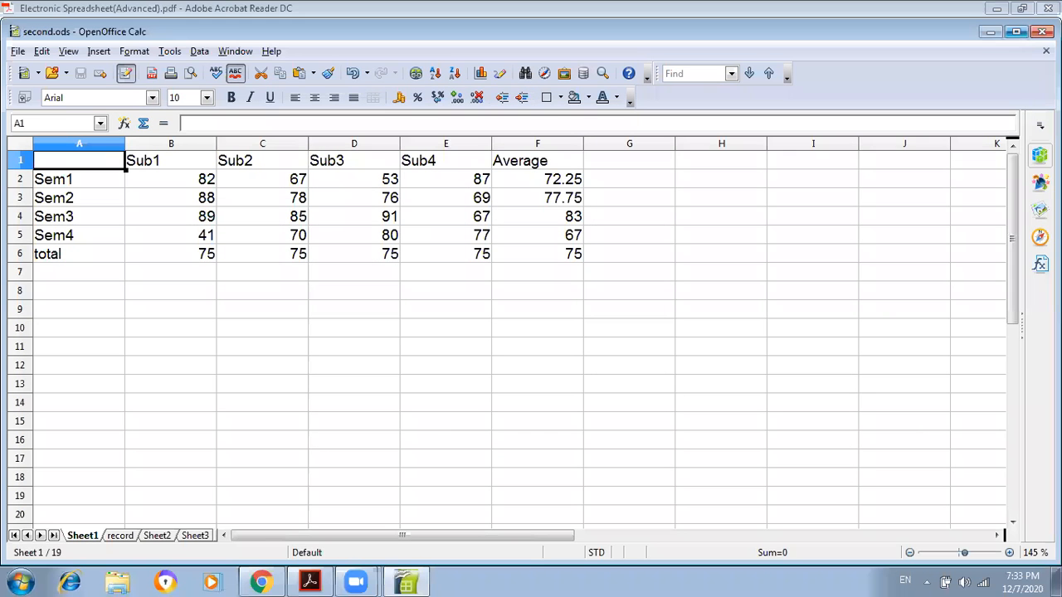
drag(1054, 130, 380, 152)
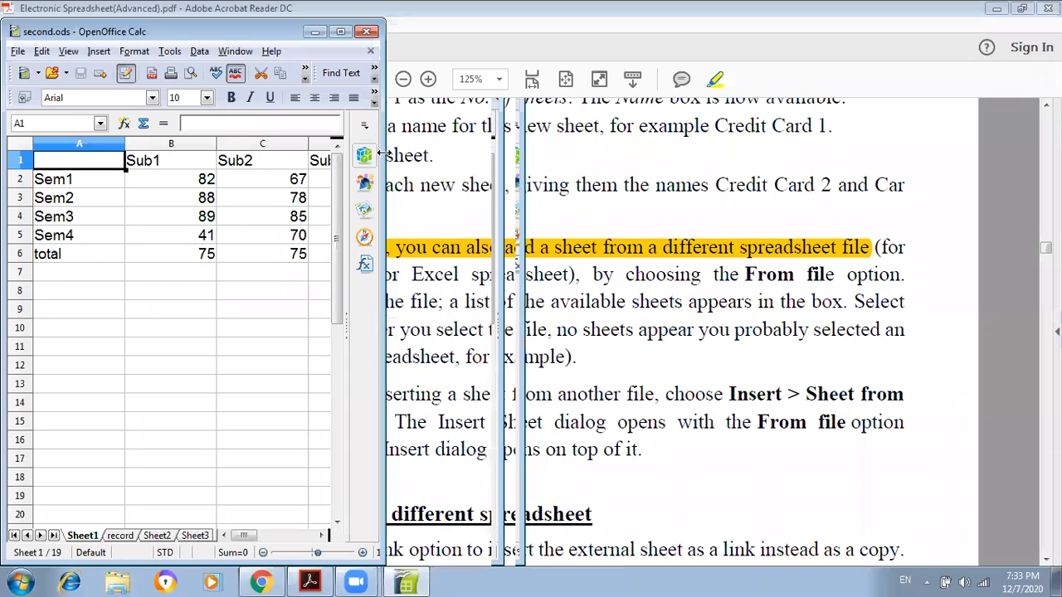
click(996, 10)
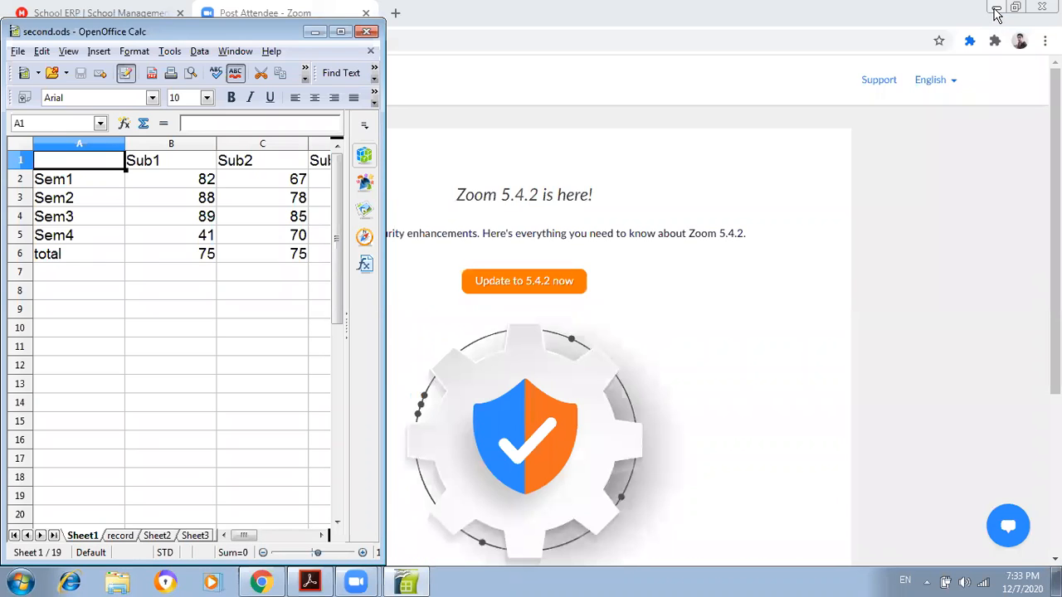
click(995, 10)
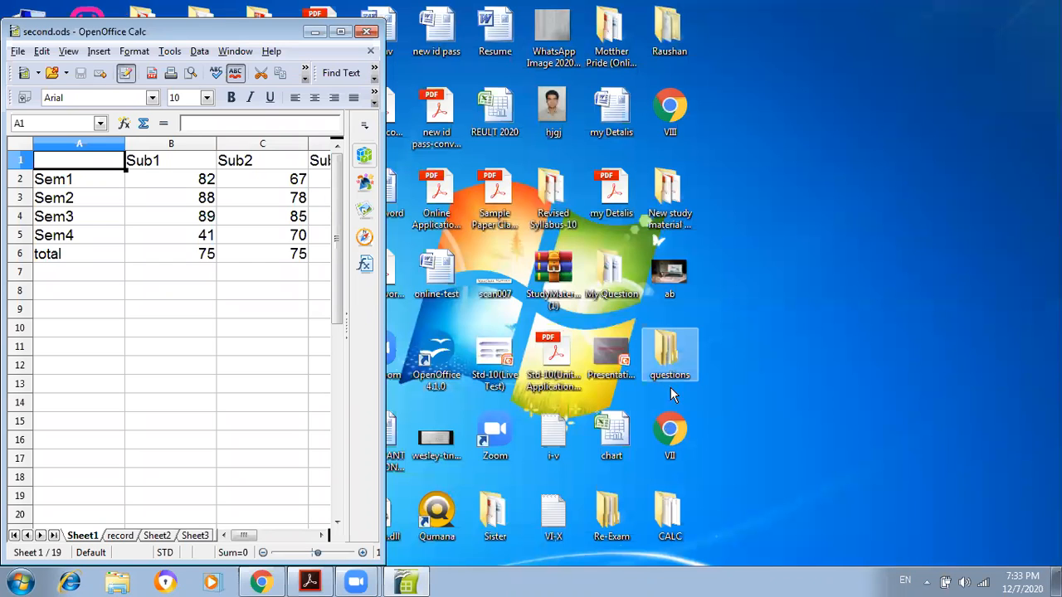
Step: Open the first spreadsheet from the CALC folder on the desktop
click(670, 508)
double_click(670, 508)
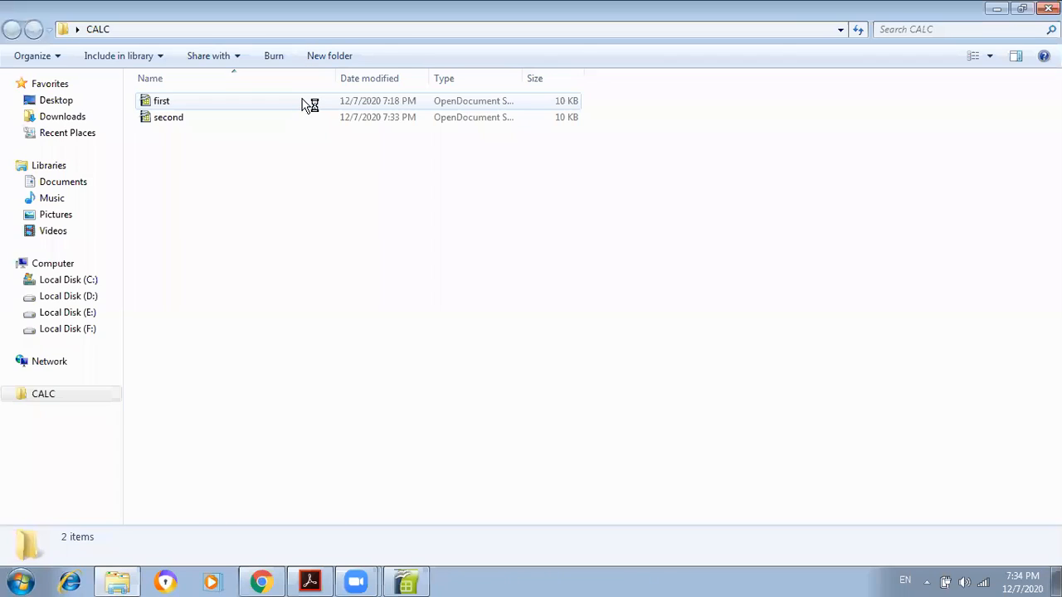
double_click(304, 102)
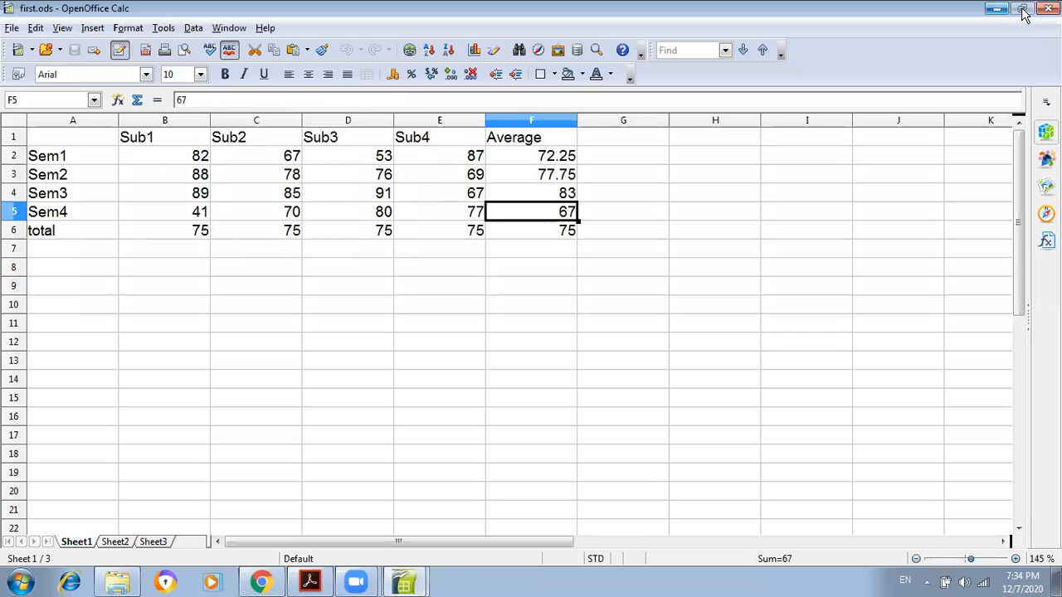
Step: Arrange the second.ods and first.ods windows side by side on the desktop, closing the CALC folder window
double_click(975, 14)
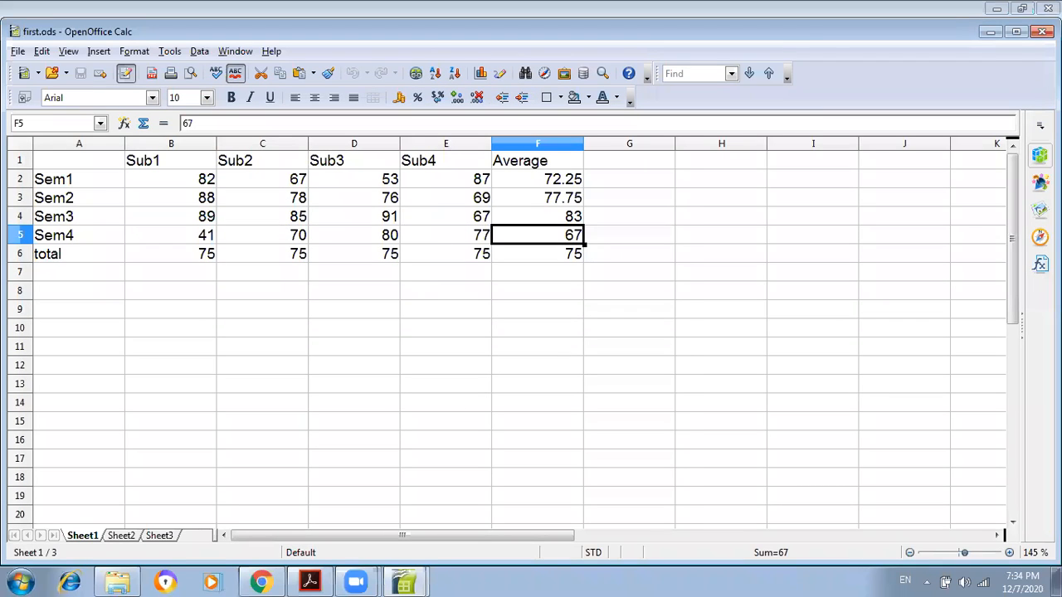
drag(1053, 235, 448, 234)
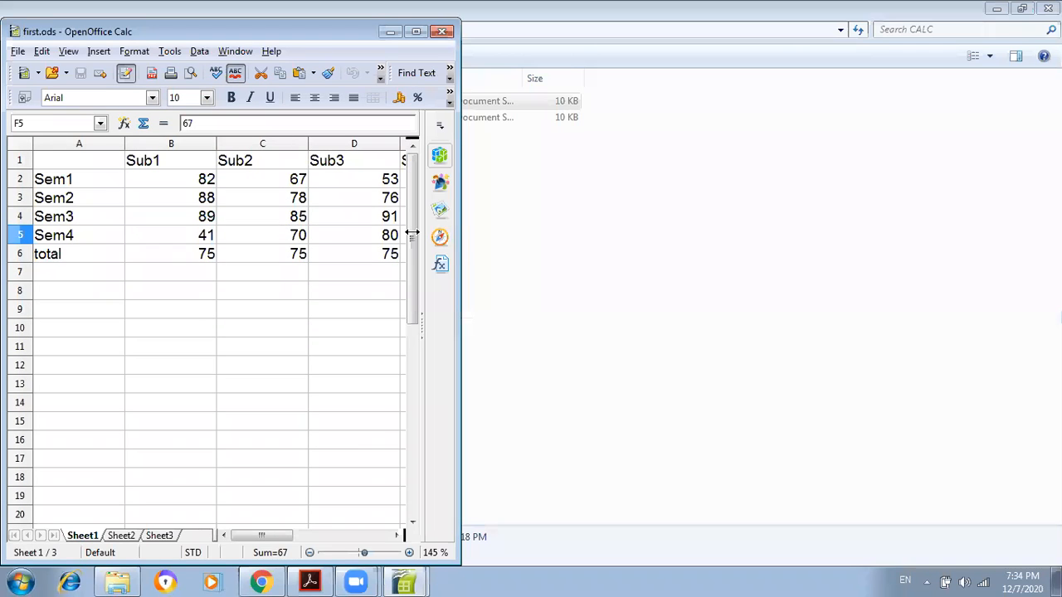
drag(305, 27, 769, 20)
click(1049, 8)
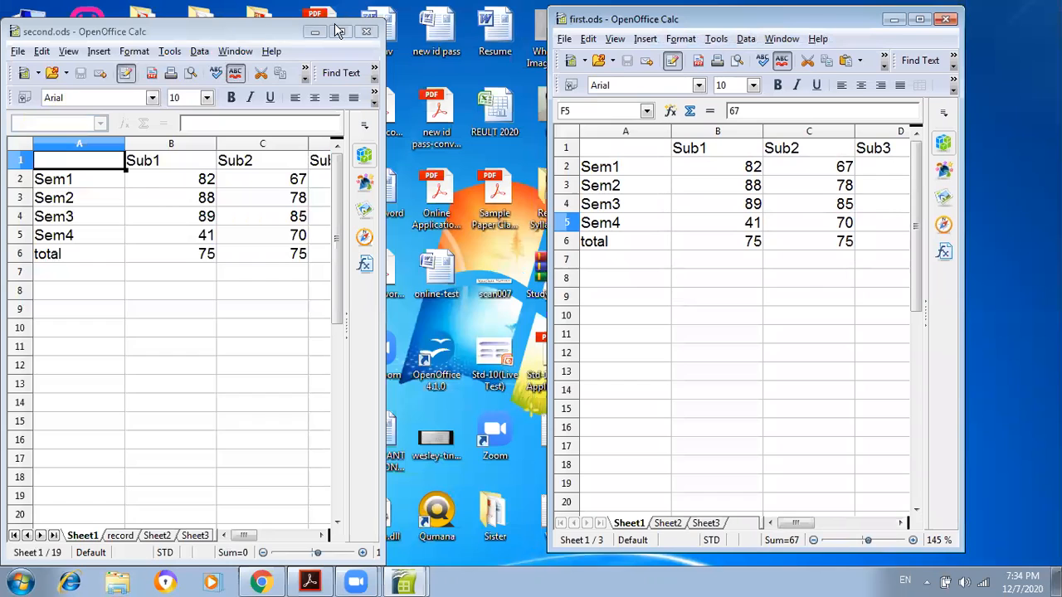
drag(378, 23, 492, 10)
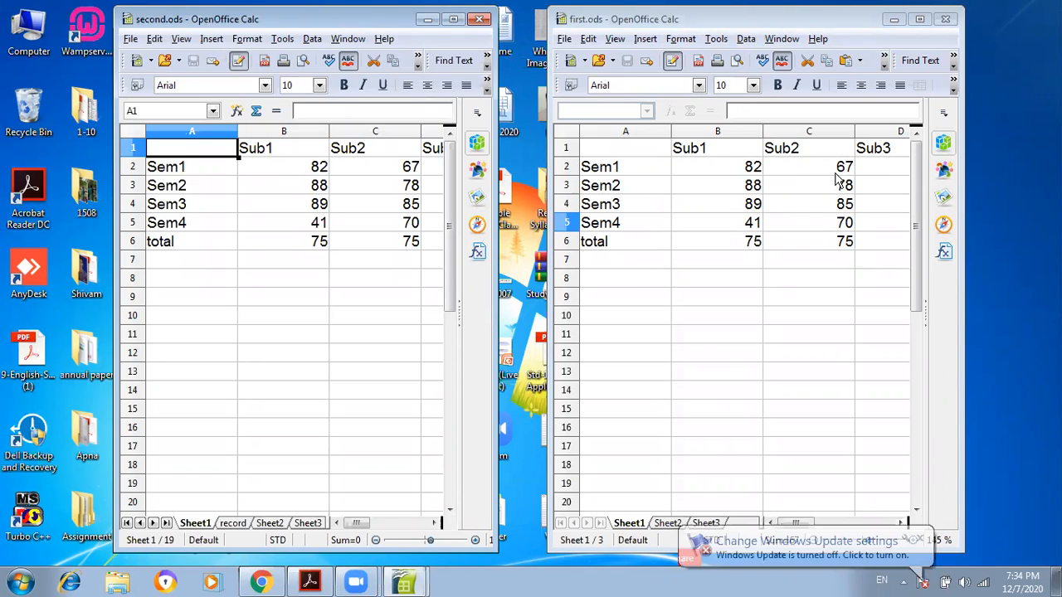
Step: In Sheet1 of first.ods, set the Sub1 marks of Sem1 and Sem3 to 90
click(751, 171)
text(90)
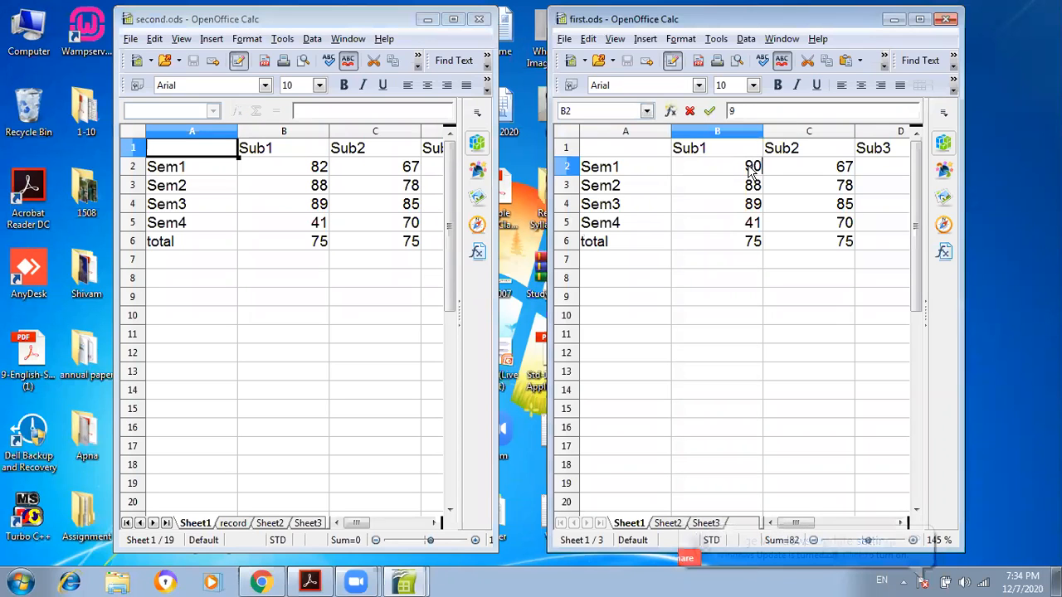
click(746, 206)
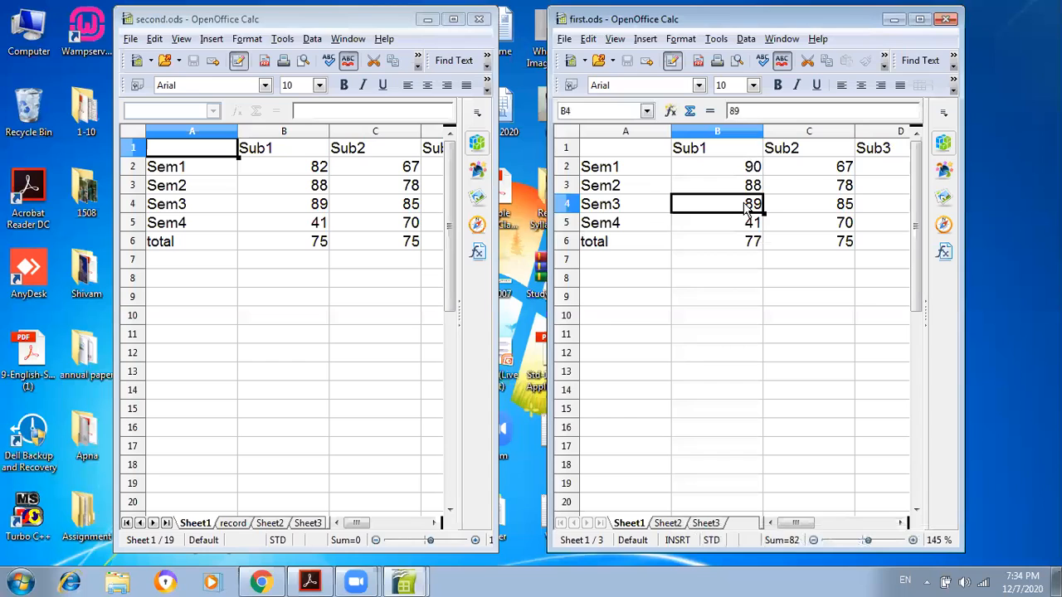
text(90)
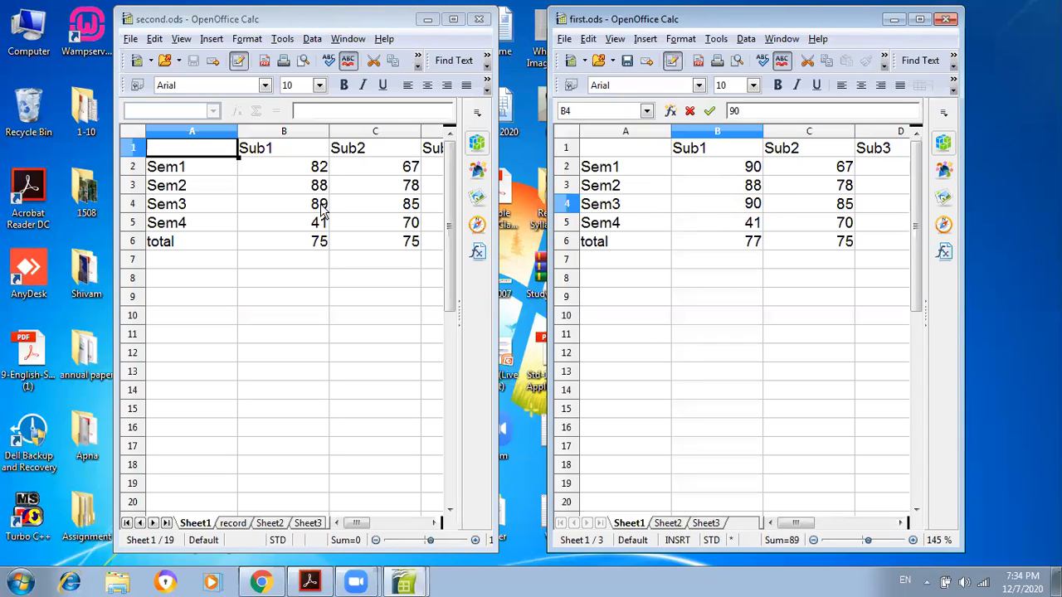
Step: Close the second.ods window, save first.ods and check its edited Sub1 marks
click(481, 22)
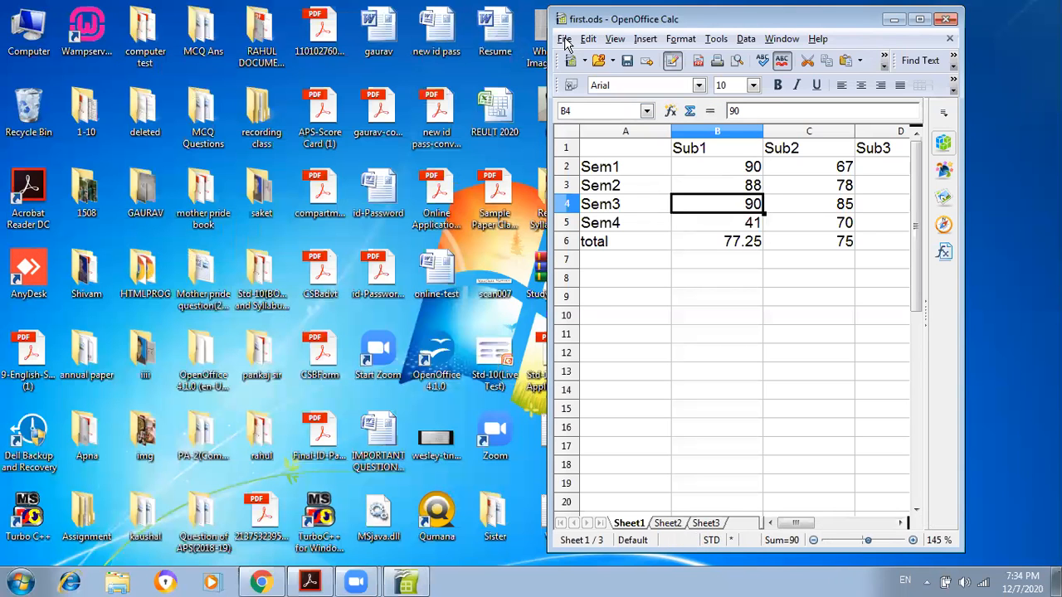
click(564, 39)
click(597, 158)
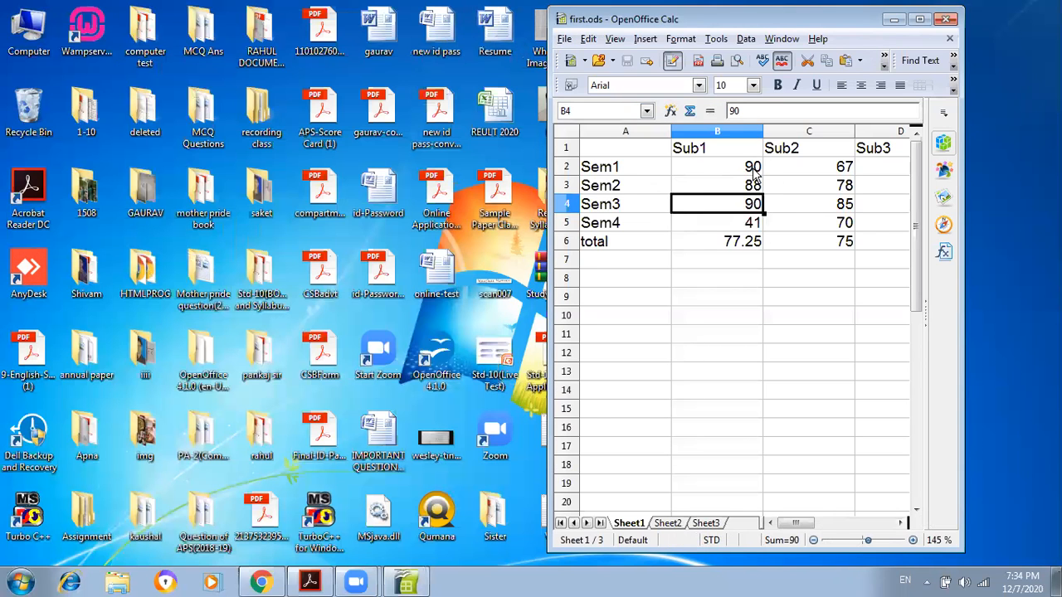
click(751, 170)
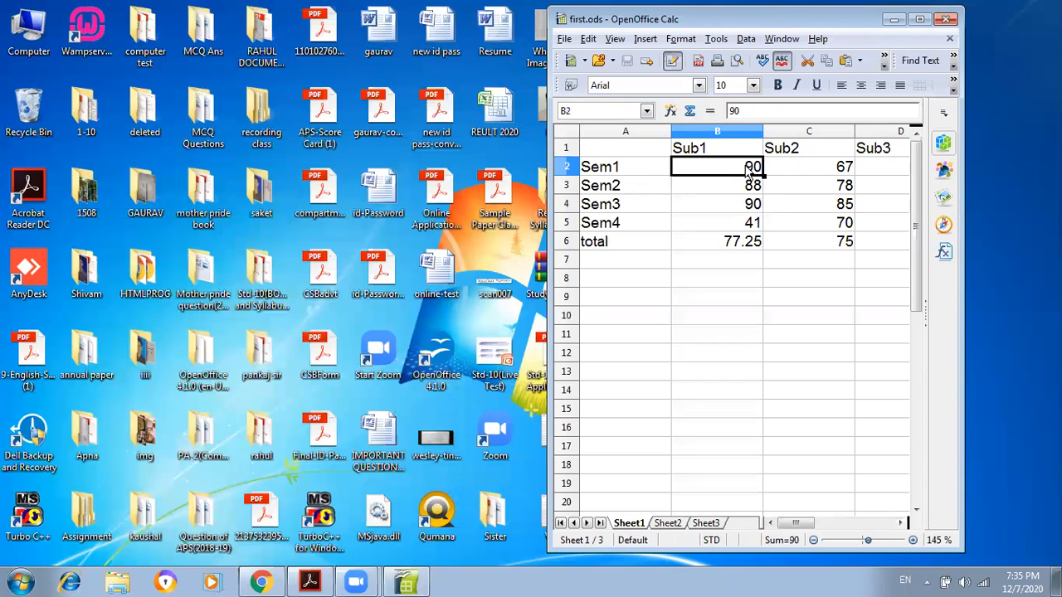
click(756, 206)
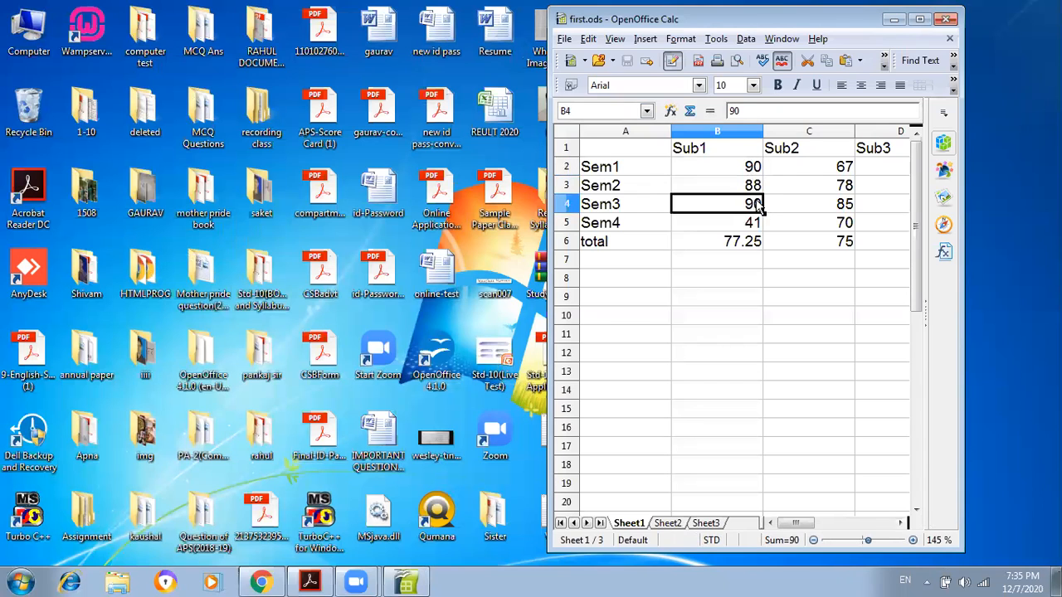
click(568, 39)
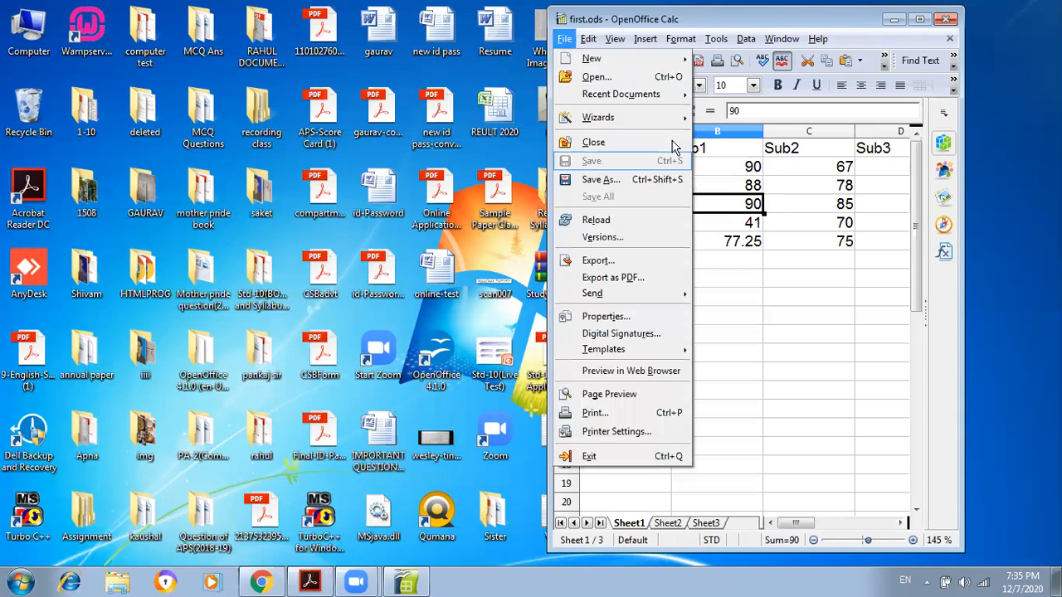
click(773, 195)
click(773, 191)
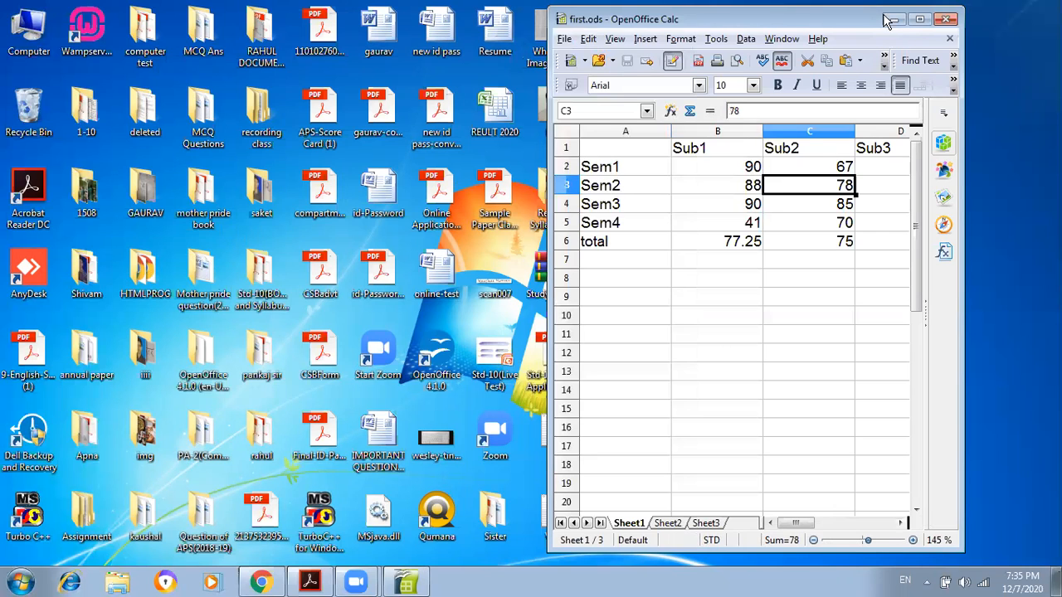
Step: Move the first.ods window aside, reopen the second spreadsheet from the CALC folder on the desktop and update its links to other files
drag(790, 20, 268, 17)
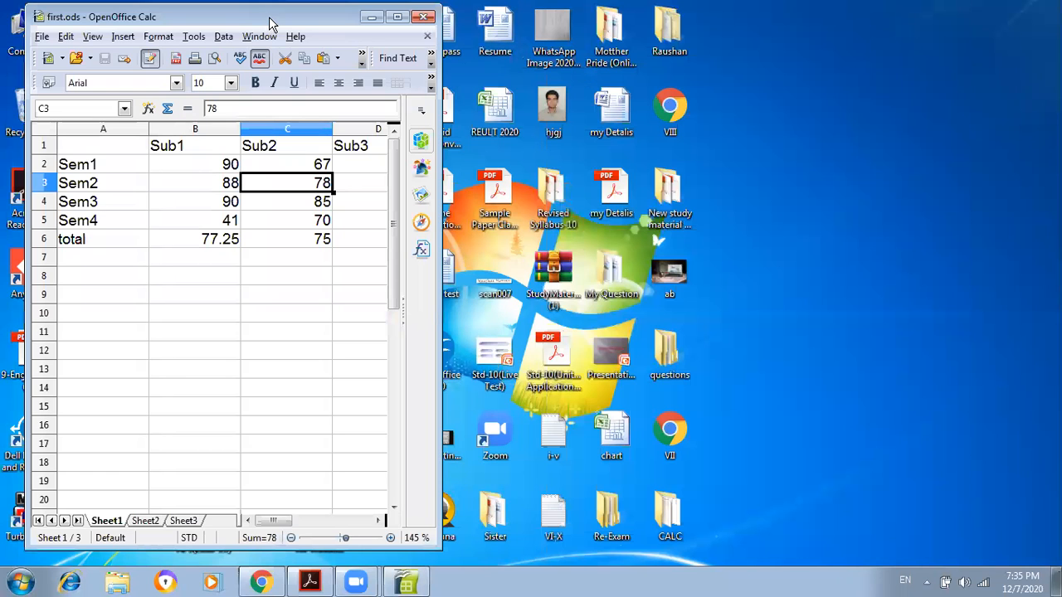
double_click(672, 507)
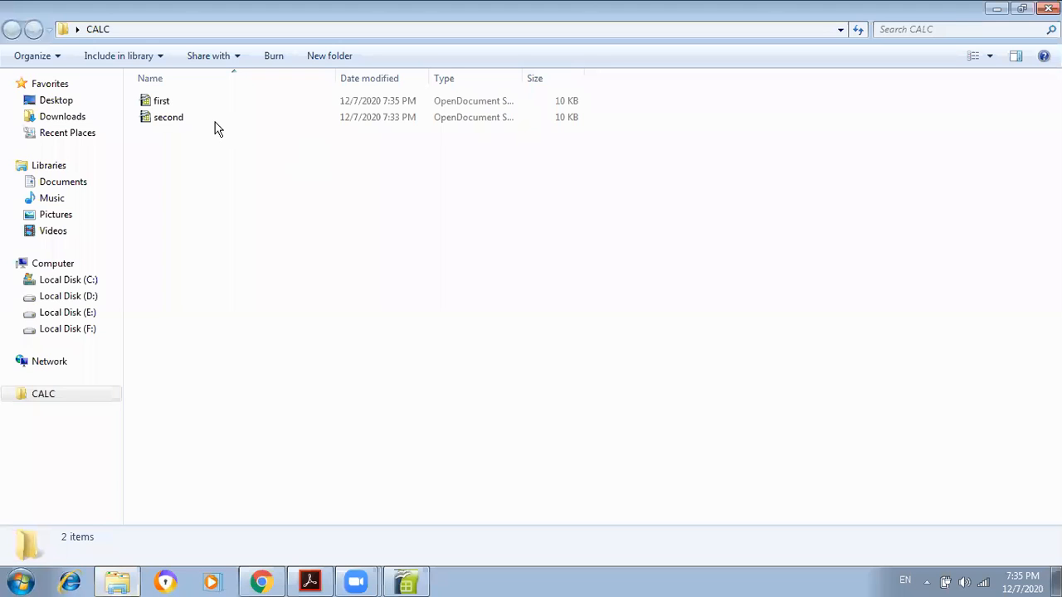
double_click(214, 120)
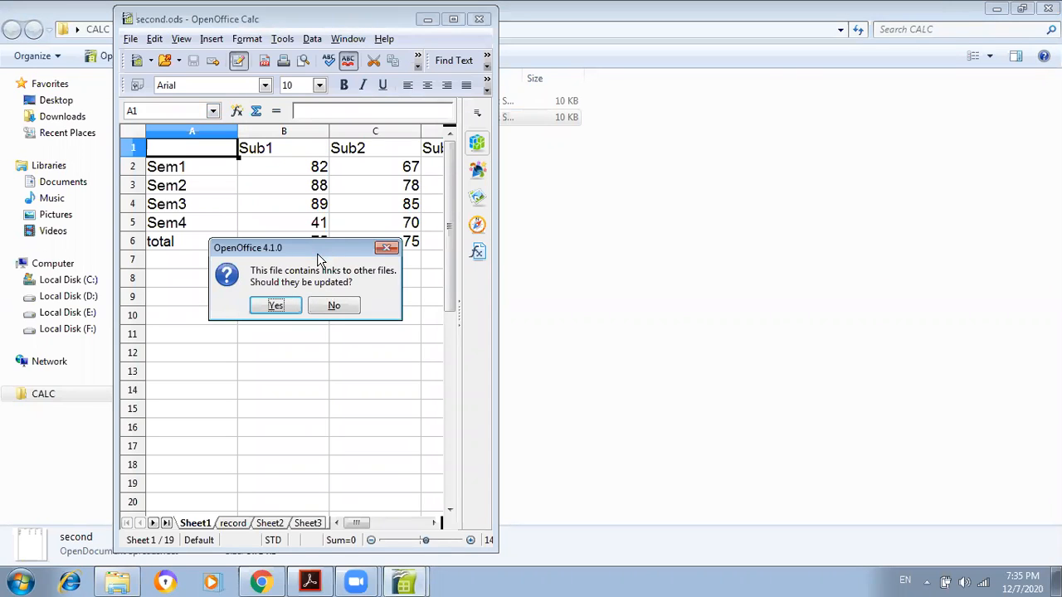
drag(318, 255, 317, 290)
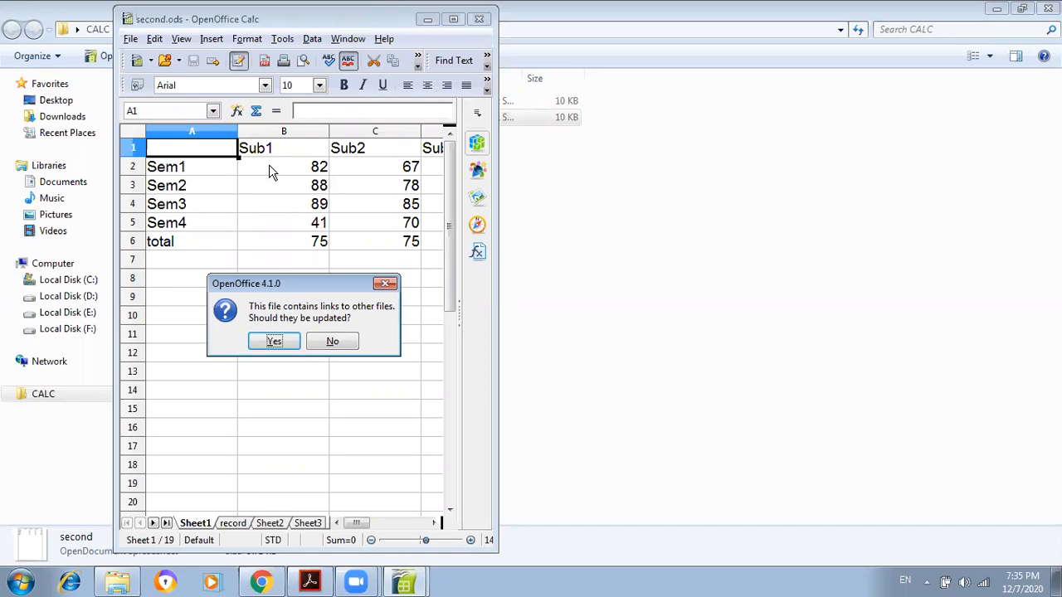
click(276, 342)
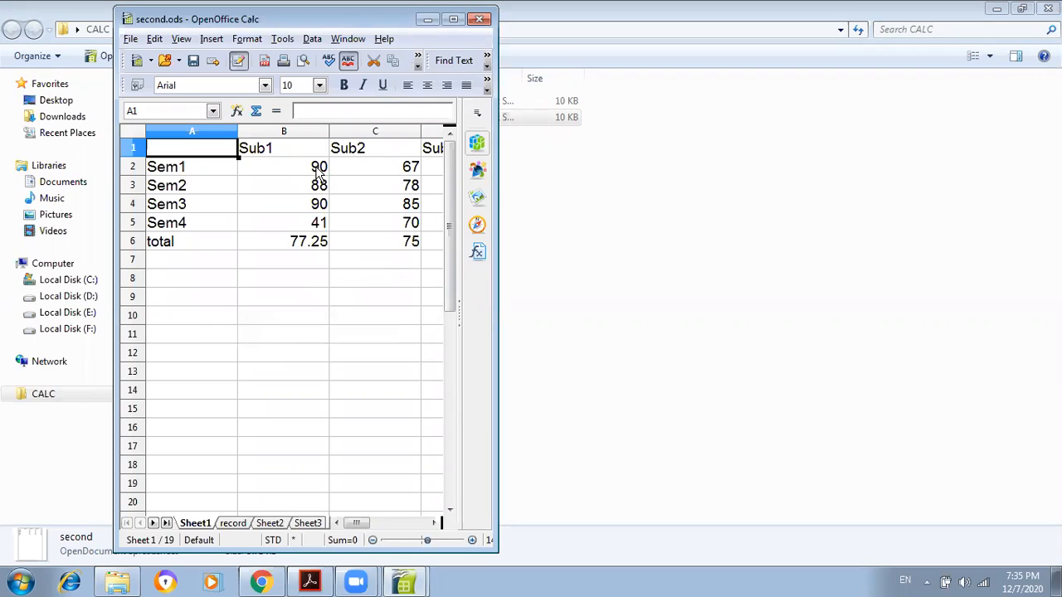
Step: Close second.ods without saving the refreshed data and close first.ods
click(481, 20)
click(305, 305)
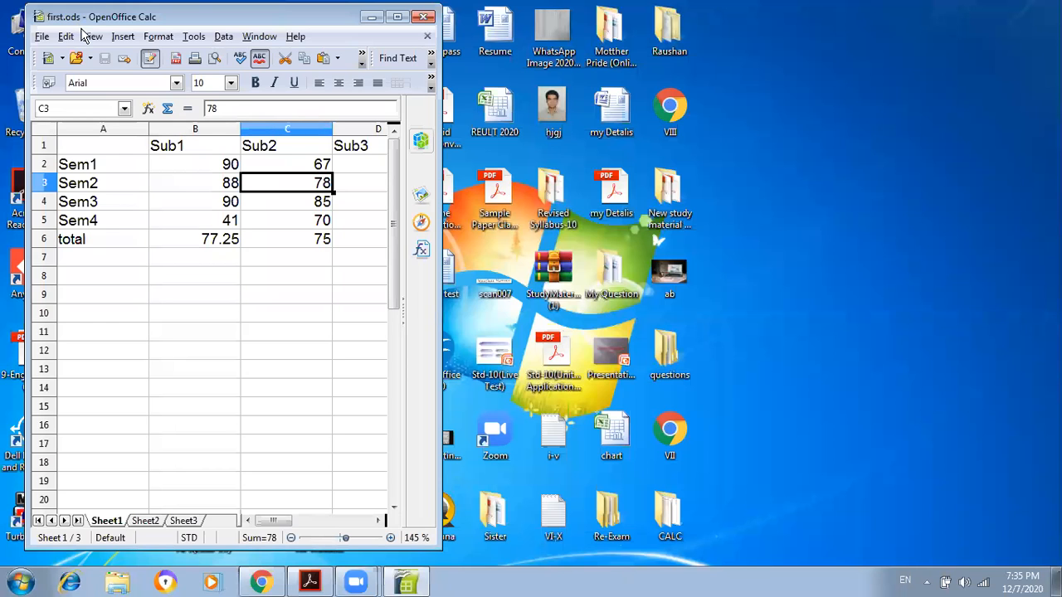
click(422, 17)
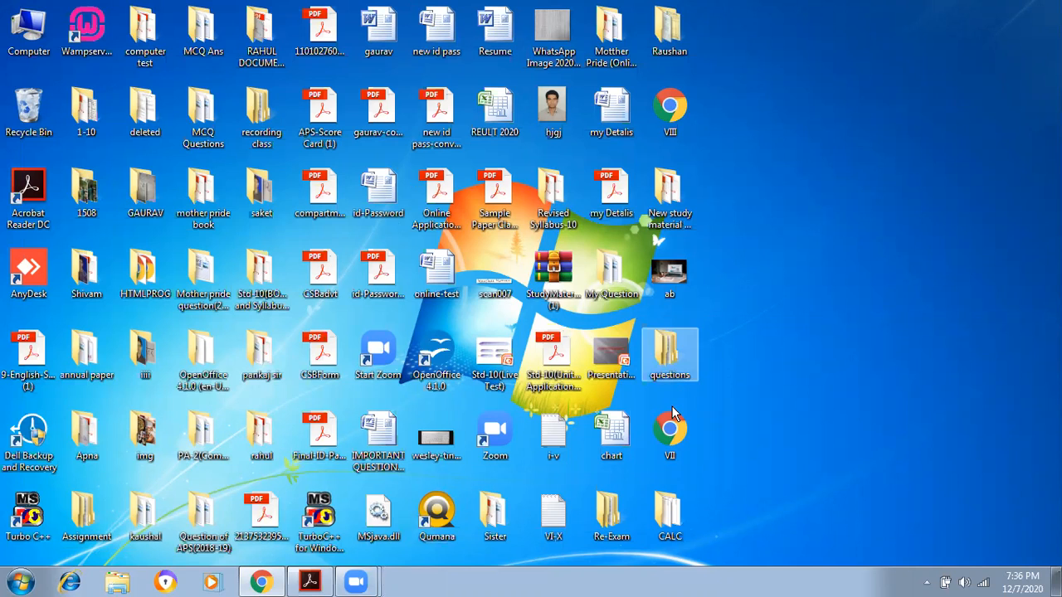
Step: Open the second spreadsheet from the CALC folder again, accept the update of its links and maximise the window
double_click(671, 501)
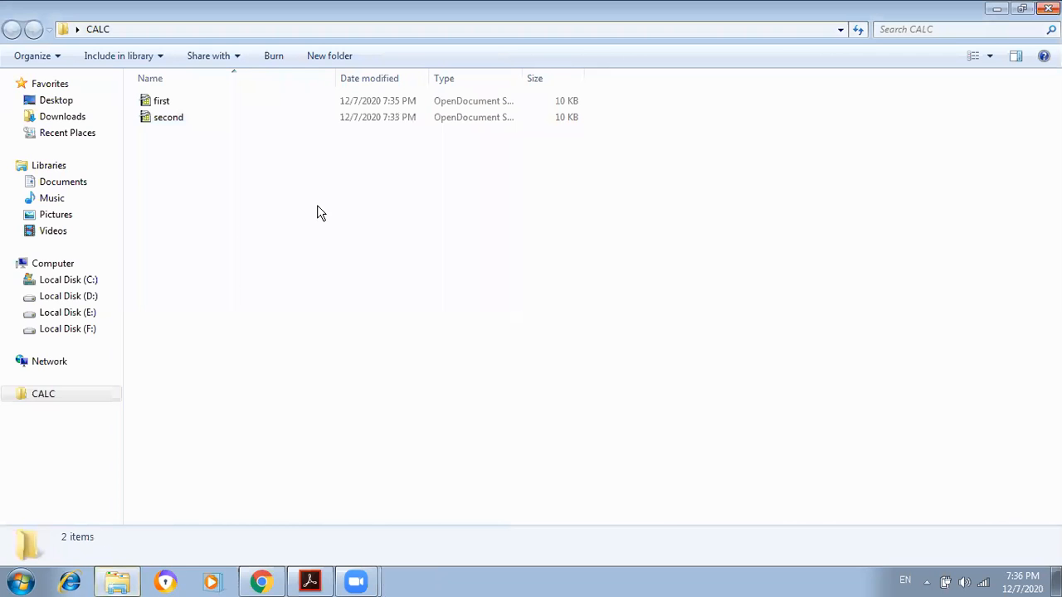
double_click(178, 119)
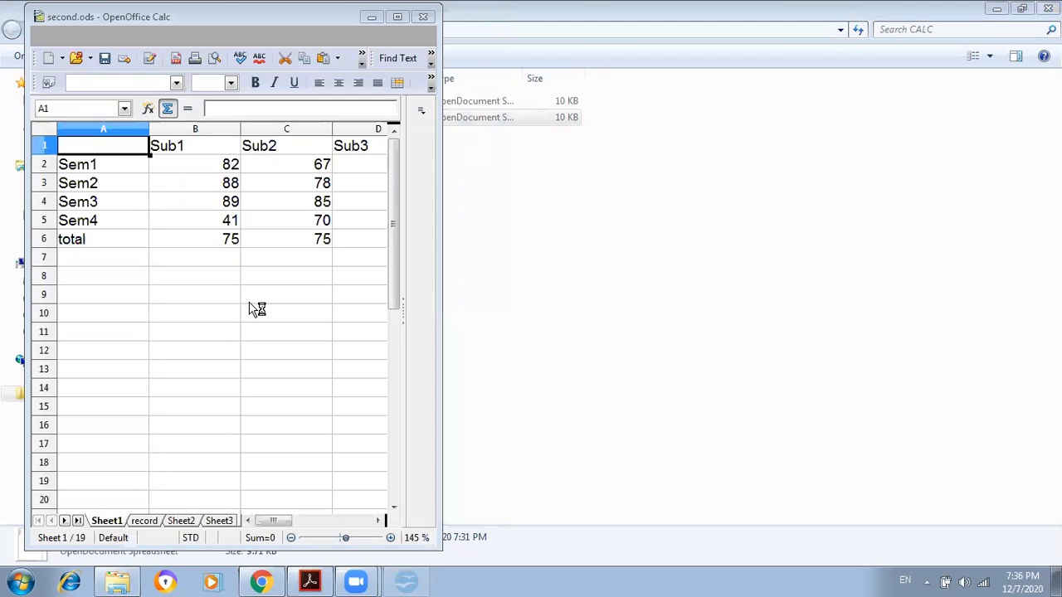
click(205, 303)
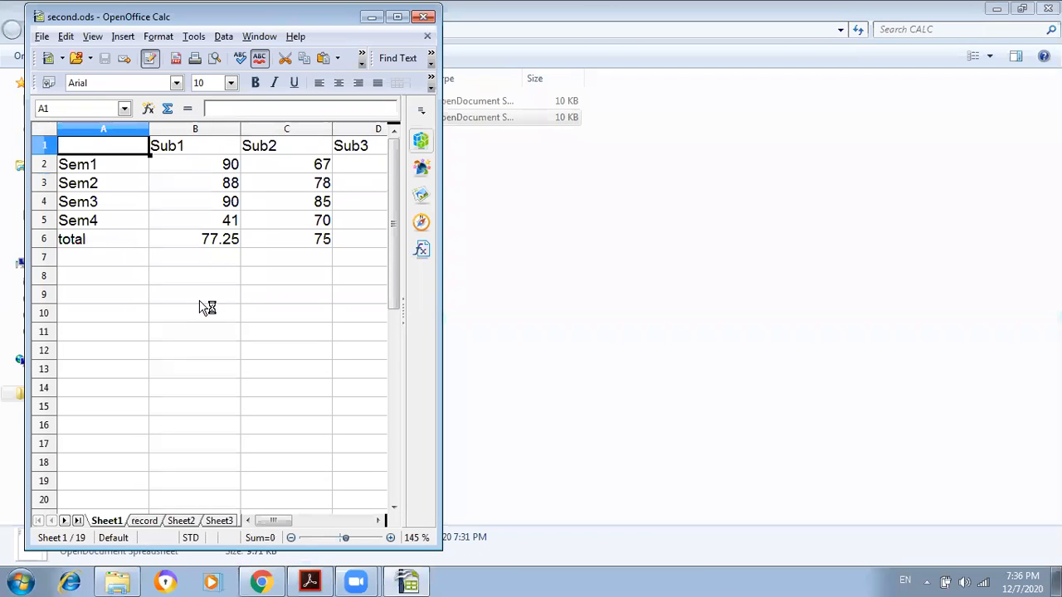
click(397, 18)
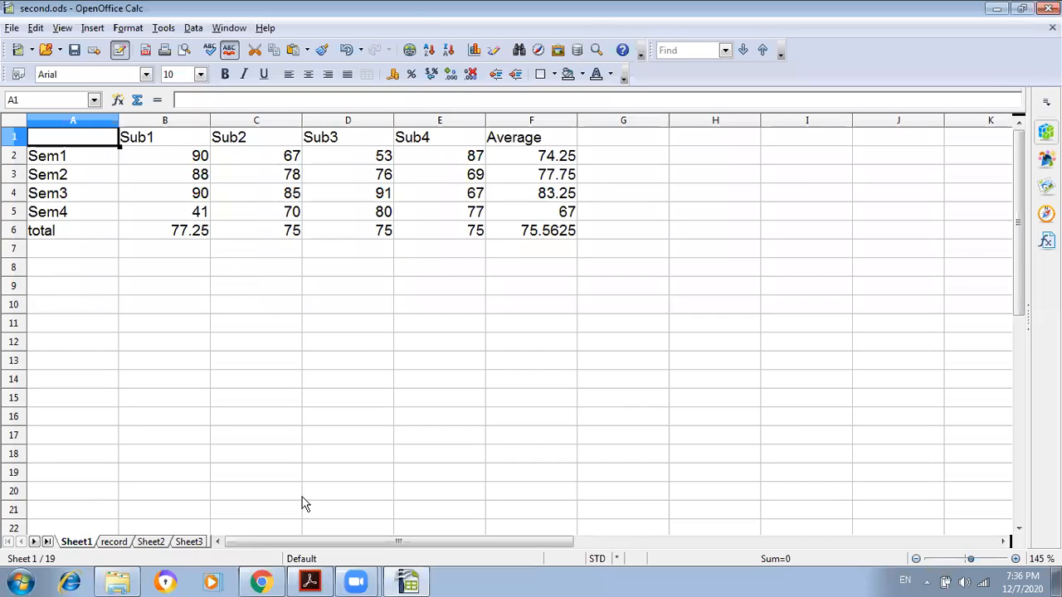
Step: Switch to the Electronic Spreadsheet PDF in Acrobat Reader and read the sections on inserting sheets from a different spreadsheet and renaming worksheets
click(406, 584)
click(406, 585)
click(317, 585)
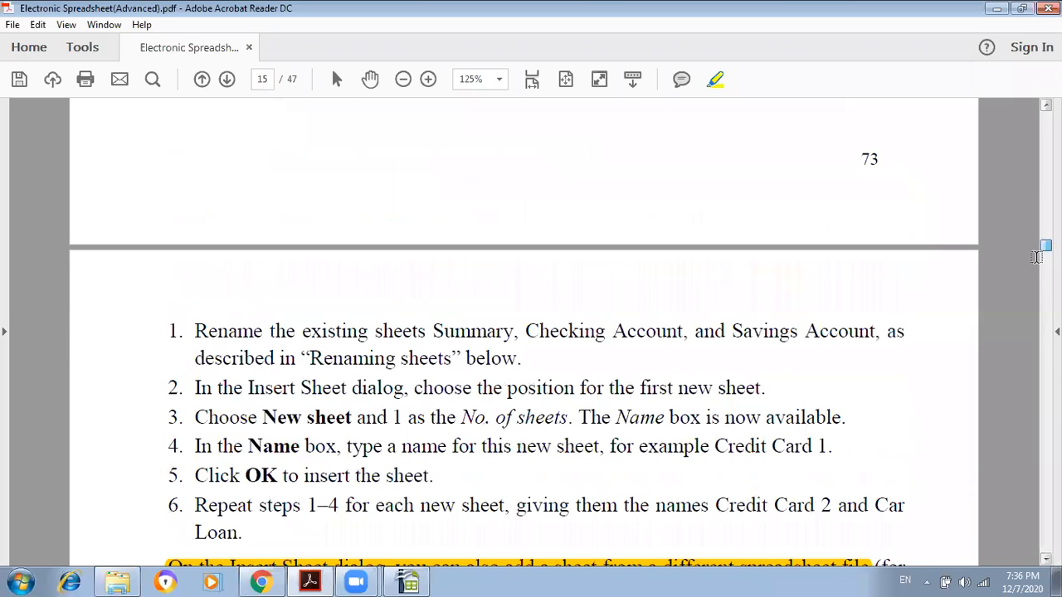
scroll(1004, 287, down, 1)
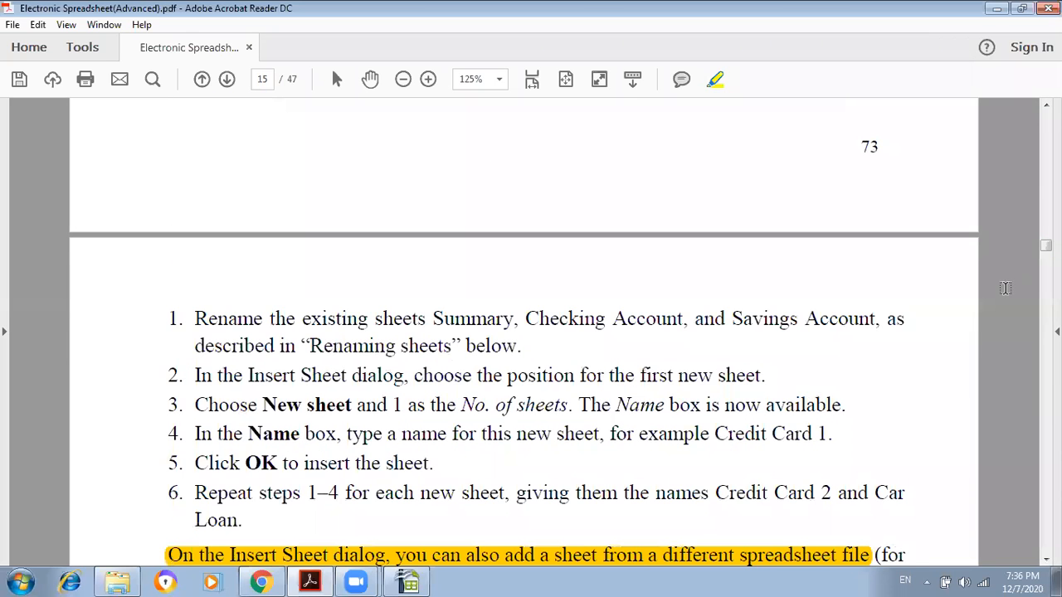
scroll(1004, 288, down, 10)
scroll(1005, 288, down, 4)
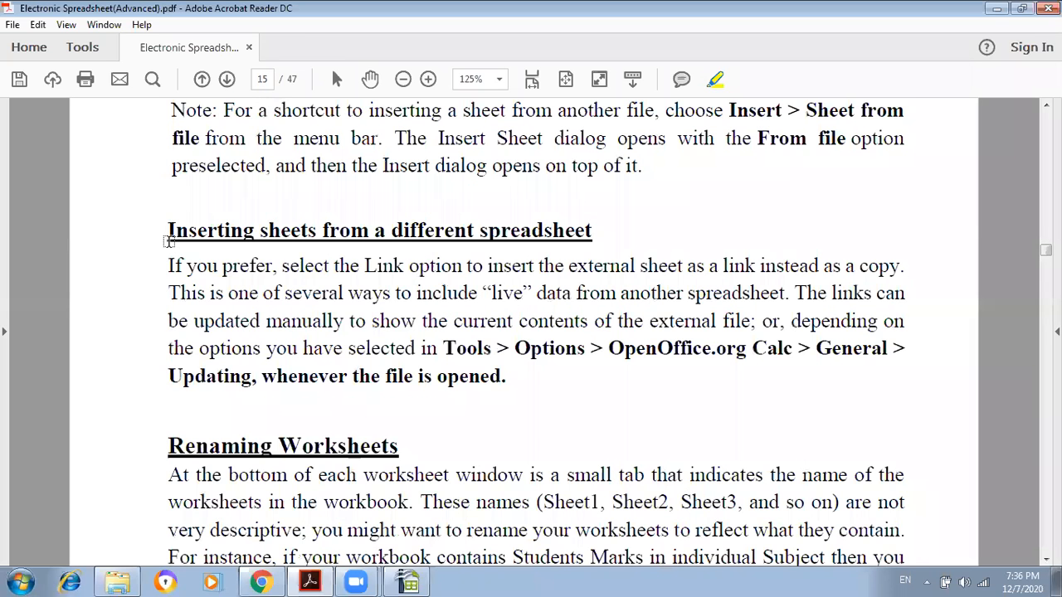
scroll(168, 241, down, 1)
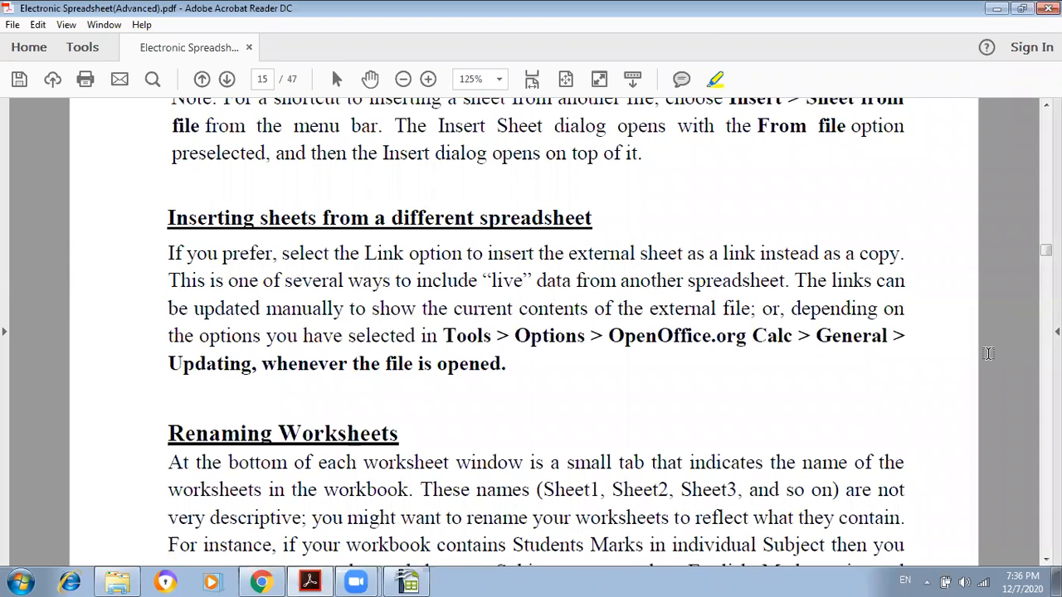
scroll(988, 353, down, 3)
scroll(987, 355, down, 5)
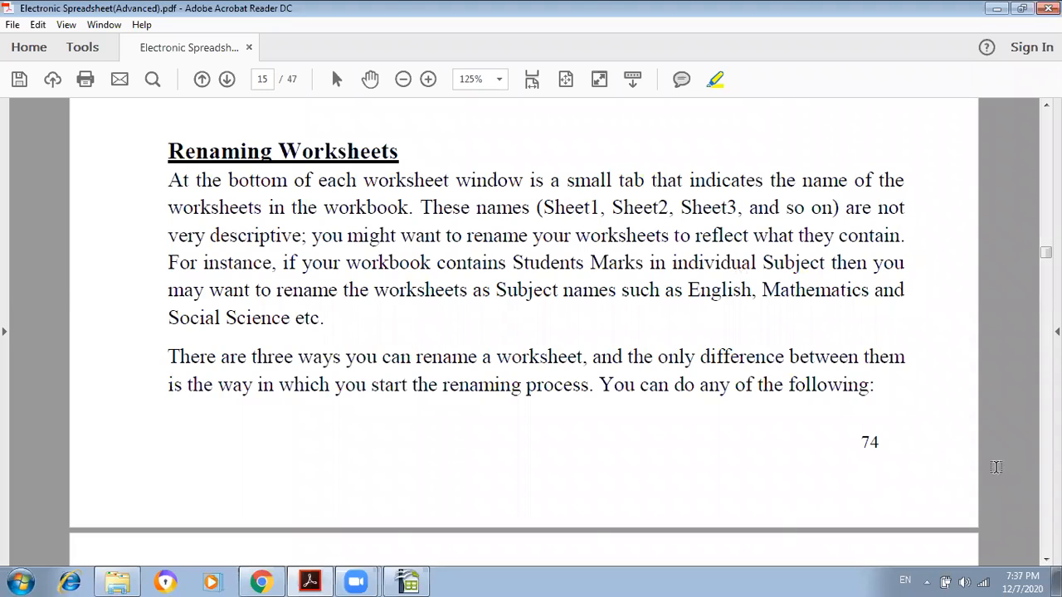
scroll(996, 467, down, 6)
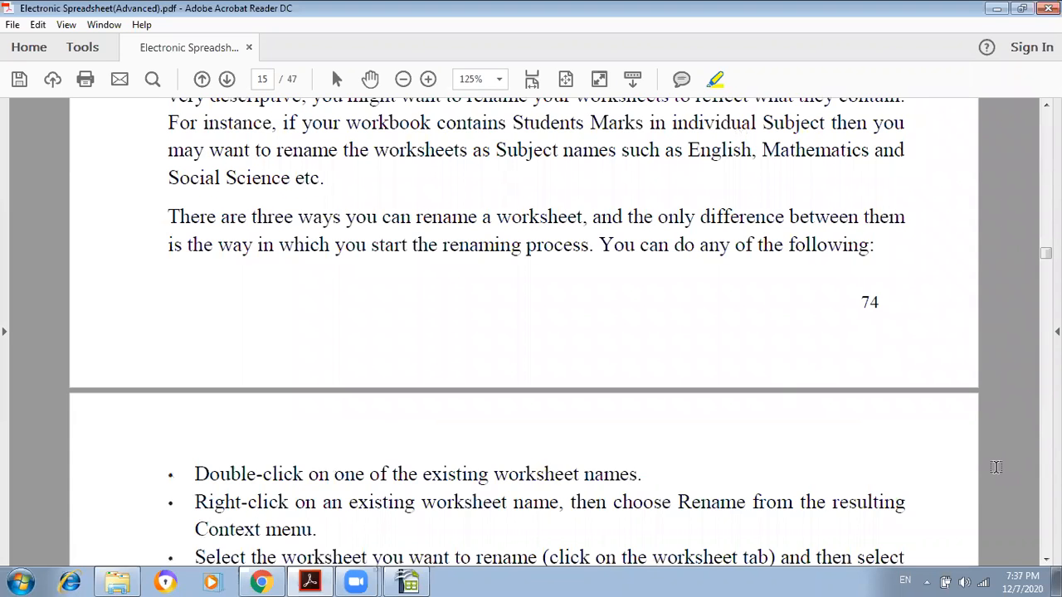
scroll(996, 467, down, 1)
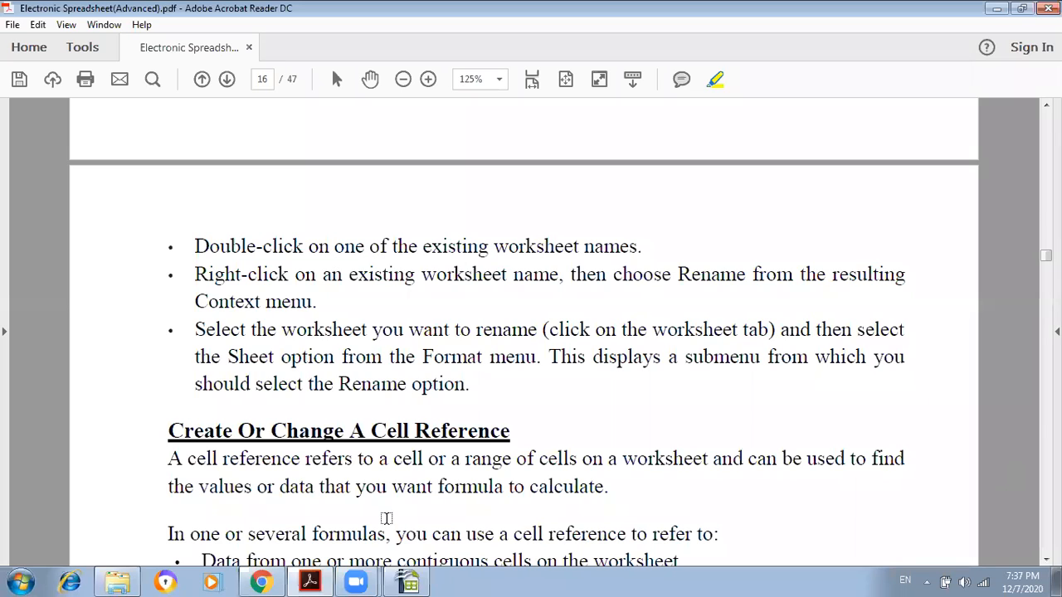
Step: Switch back to second.ods in Calc and rename Sheet1 as index
key(alt+Tab)
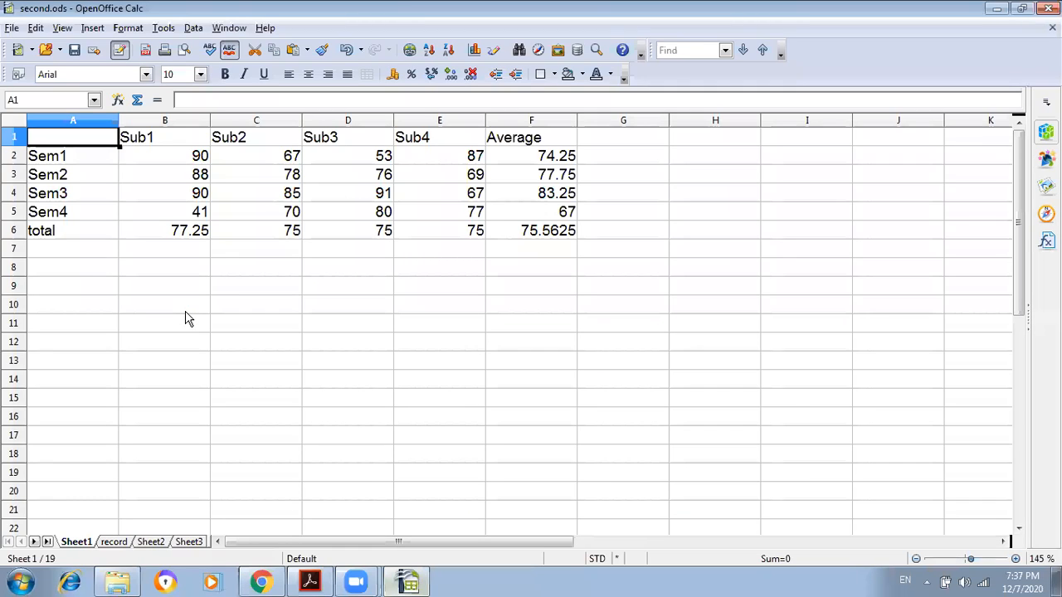
double_click(80, 542)
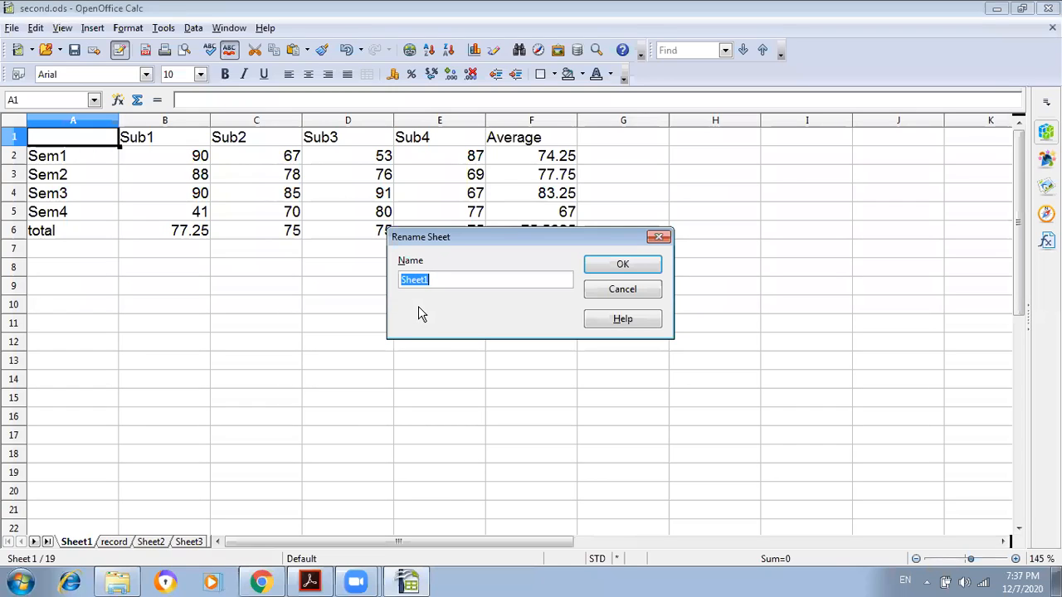
click(659, 241)
double_click(80, 545)
text(index)
click(604, 267)
key(Return)
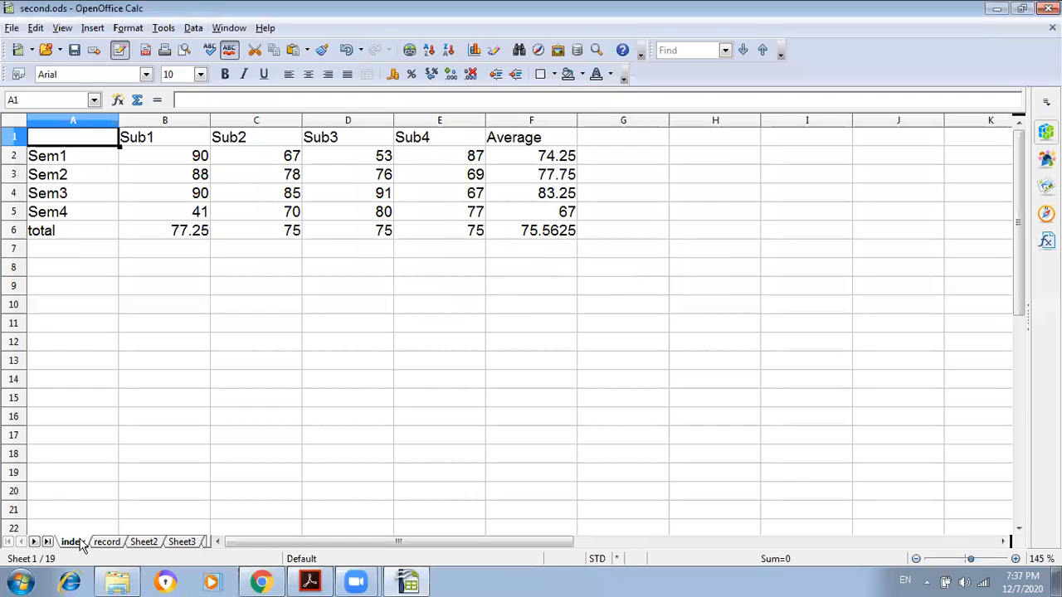
Step: Check the renaming instructions in the Electronic Spreadsheet PDF and rename Sheet2 of second.ods as record-2 in Calc
mouse_move(395, 584)
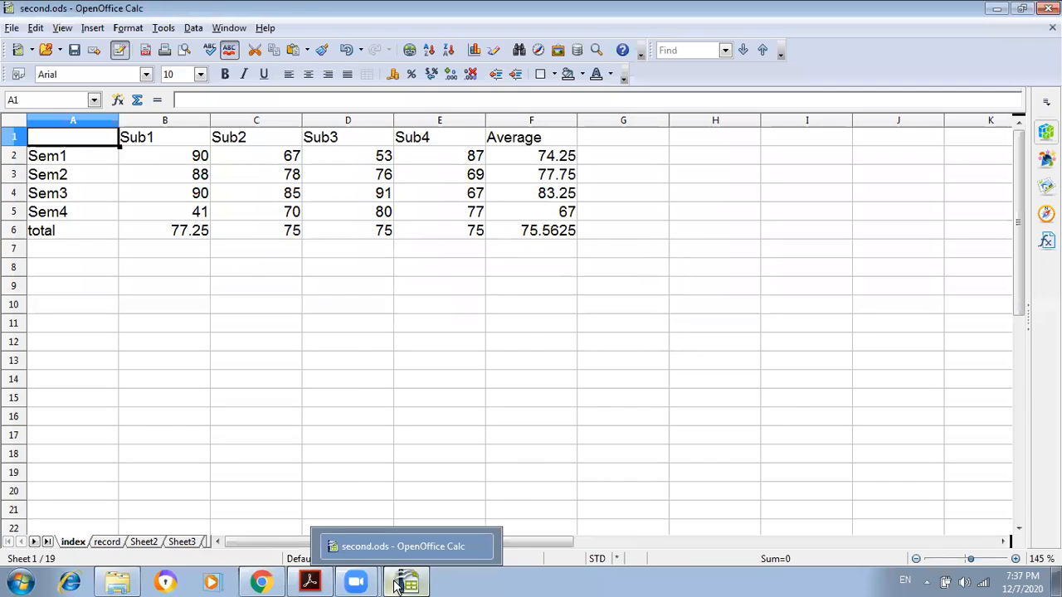
click(395, 585)
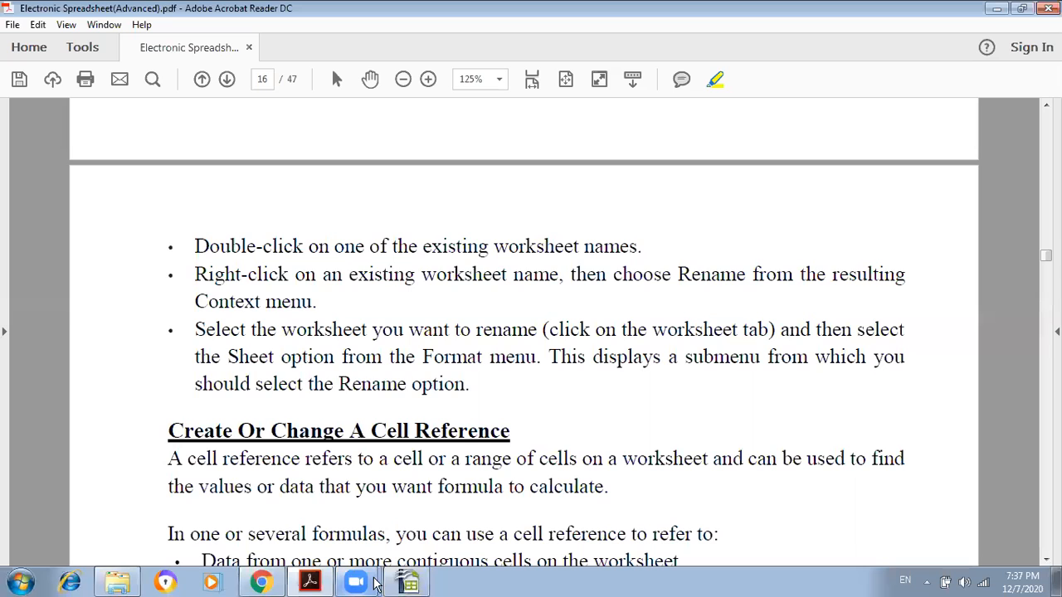
key(alt+Tab)
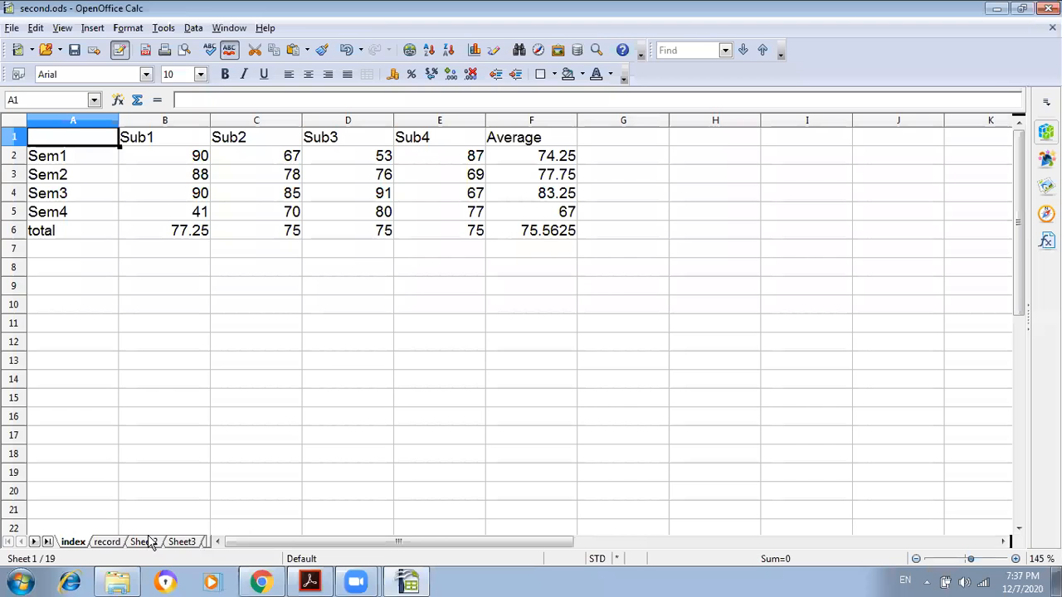
right_click(152, 545)
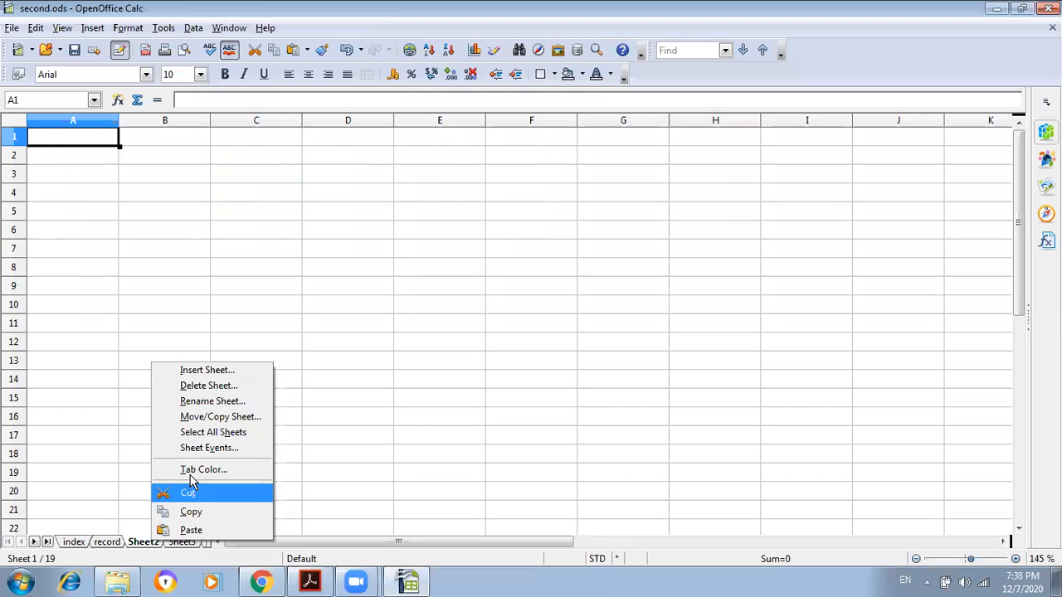
click(196, 402)
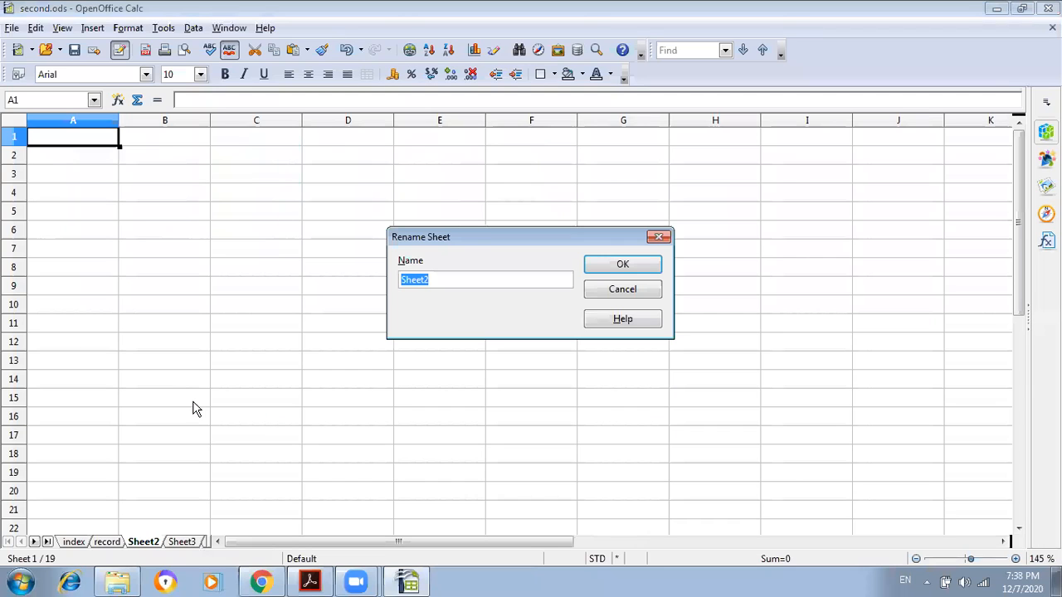
text(record-2)
click(620, 265)
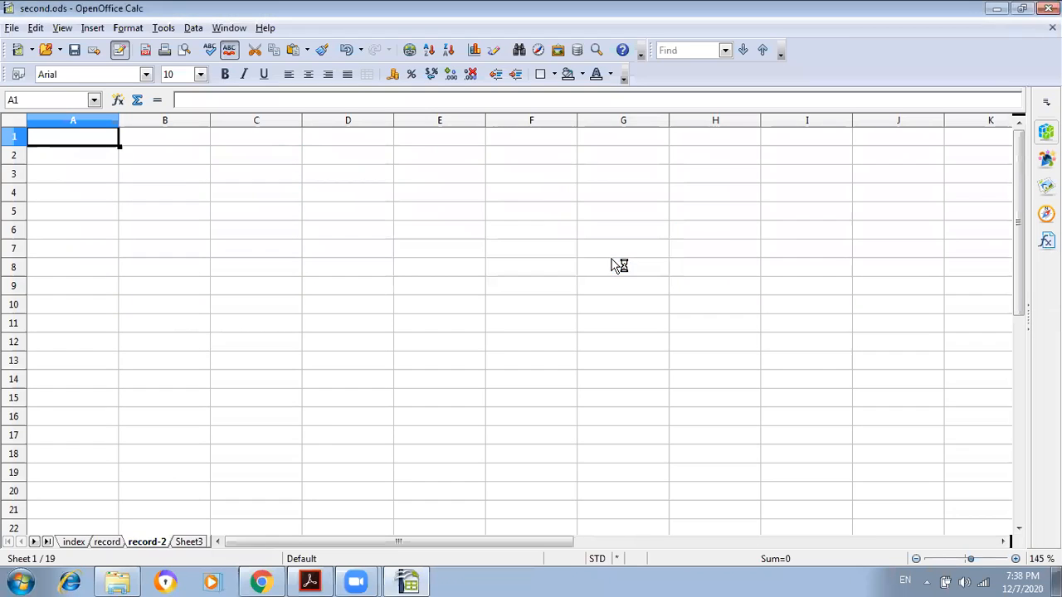
click(327, 432)
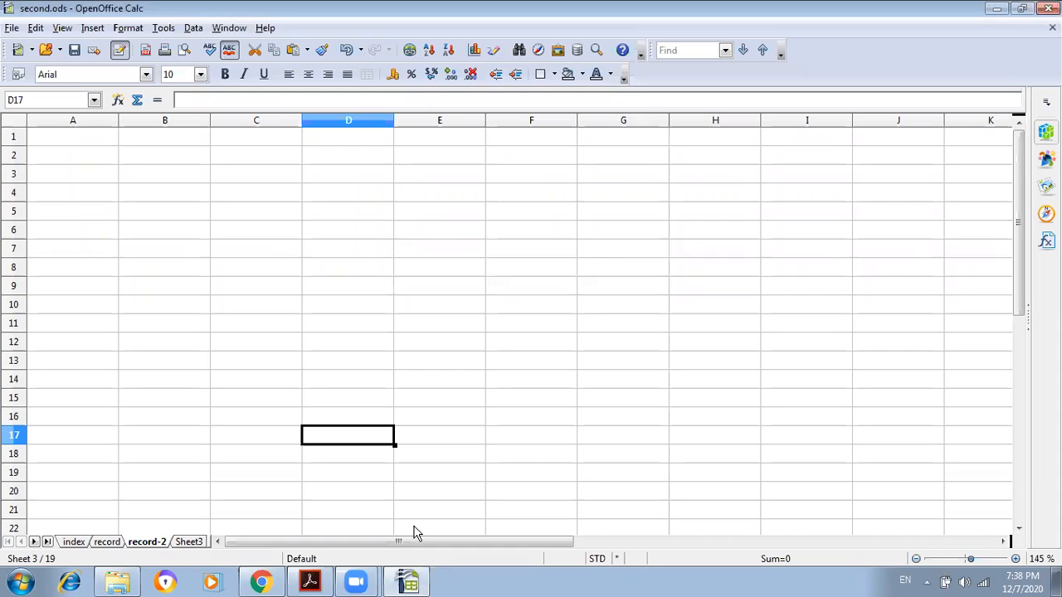
Step: Review the renaming methods in the Acrobat Reader PDF, return to second.ods in Calc and rename Sheet3 as record-3
key(alt+Tab)
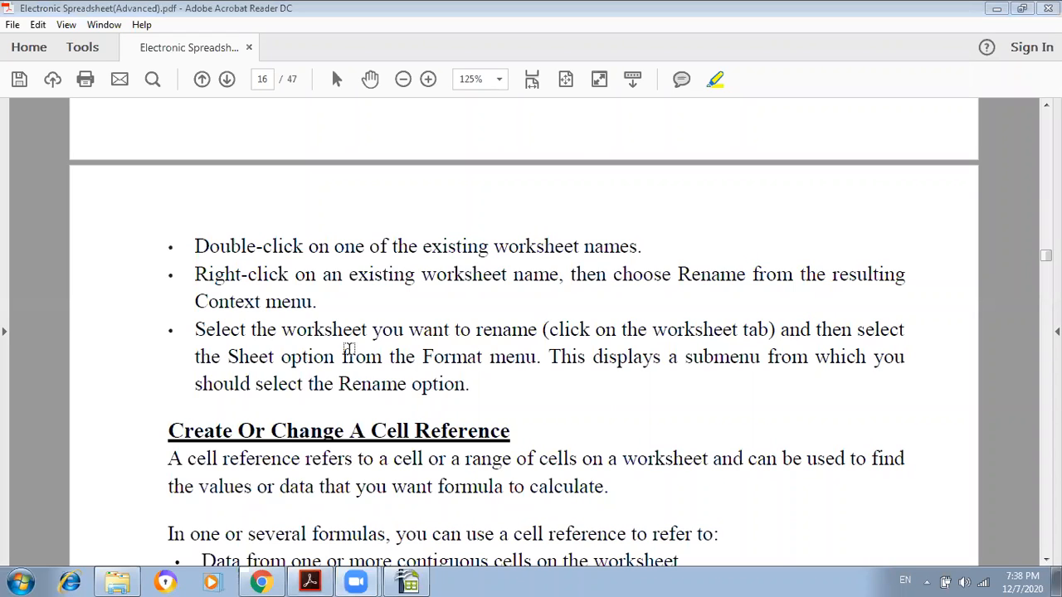
click(312, 583)
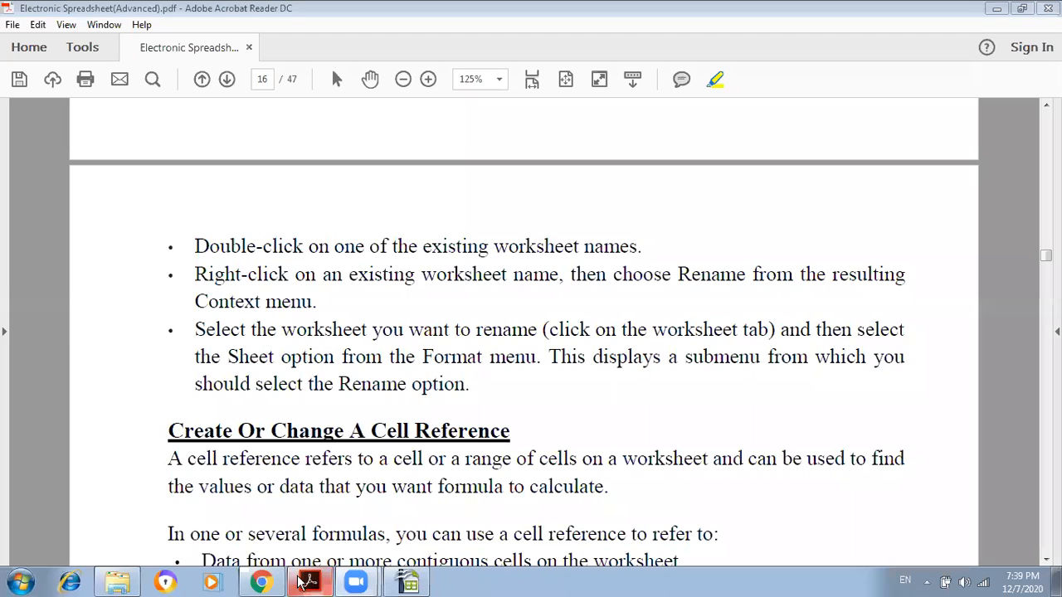
click(413, 585)
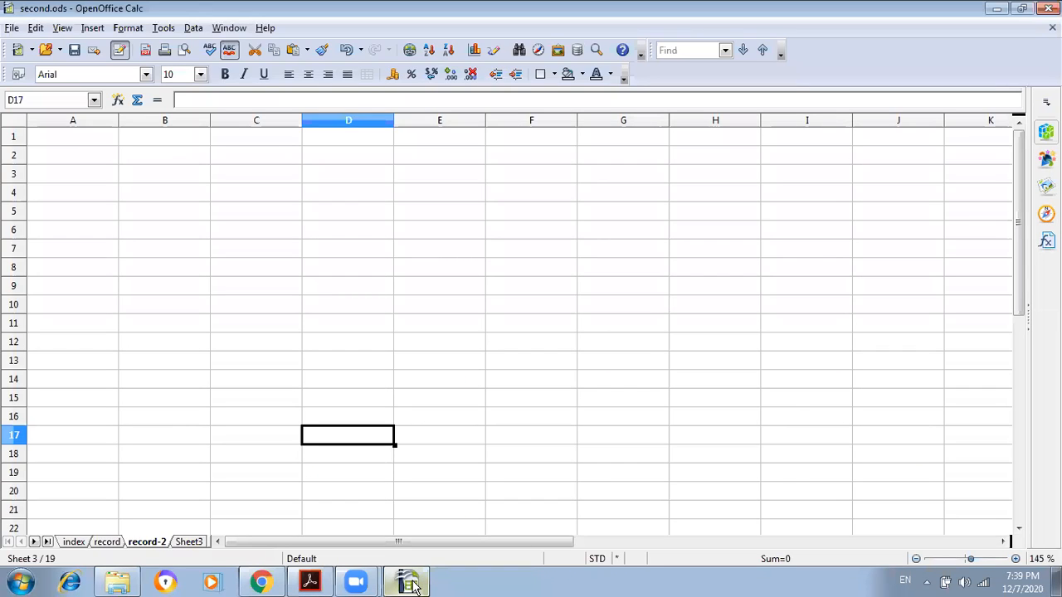
click(189, 542)
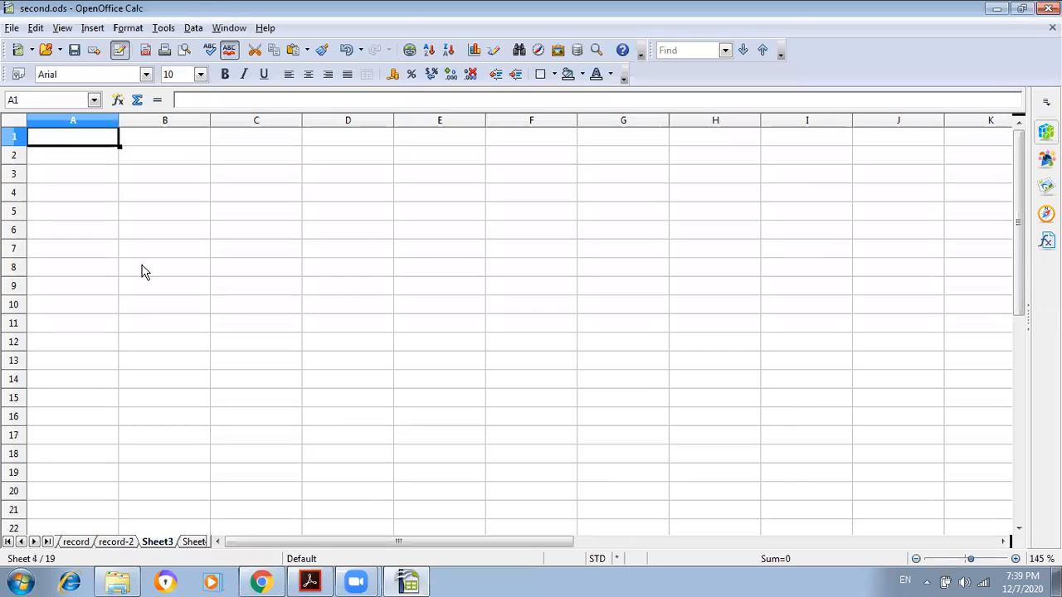
click(126, 30)
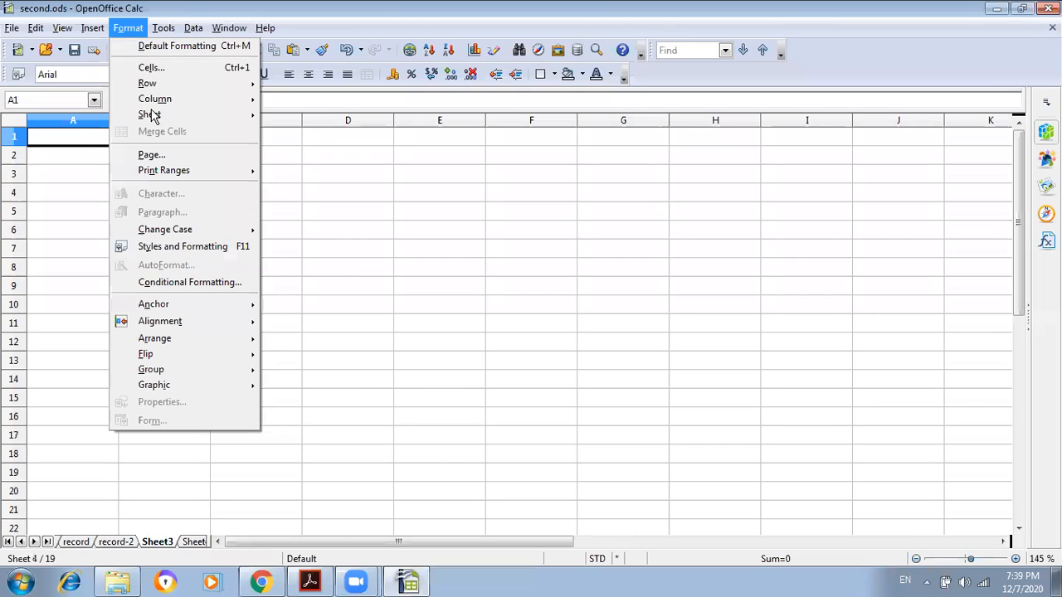
mouse_move(227, 115)
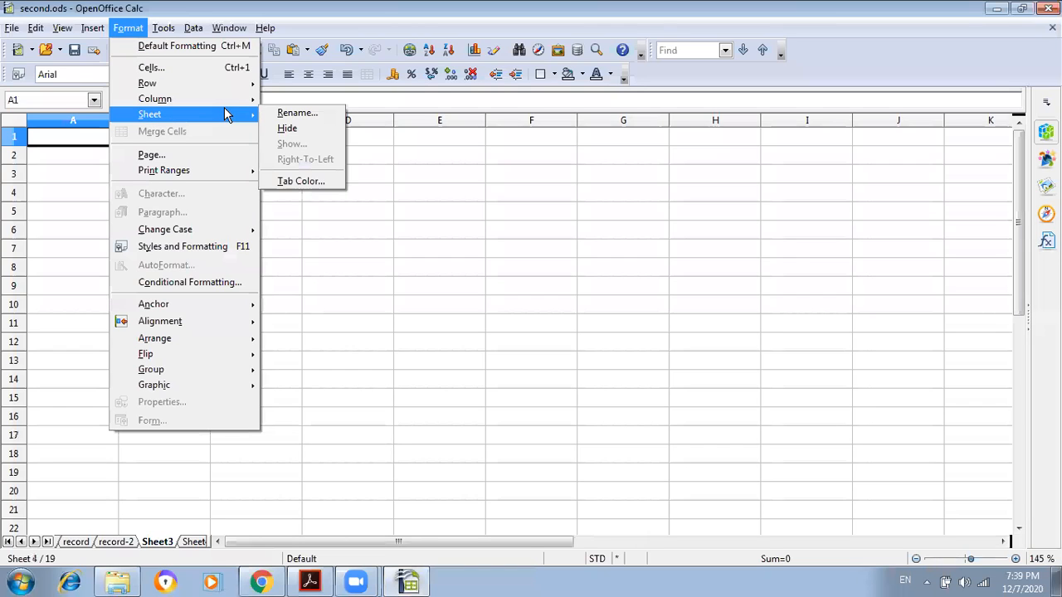
click(303, 116)
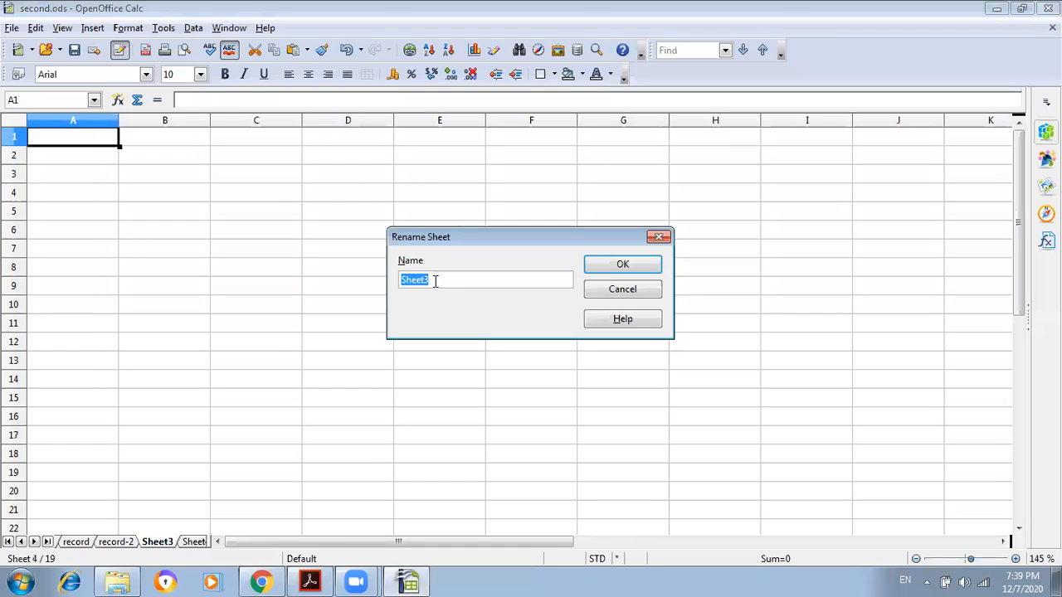
text(record-)
click(612, 271)
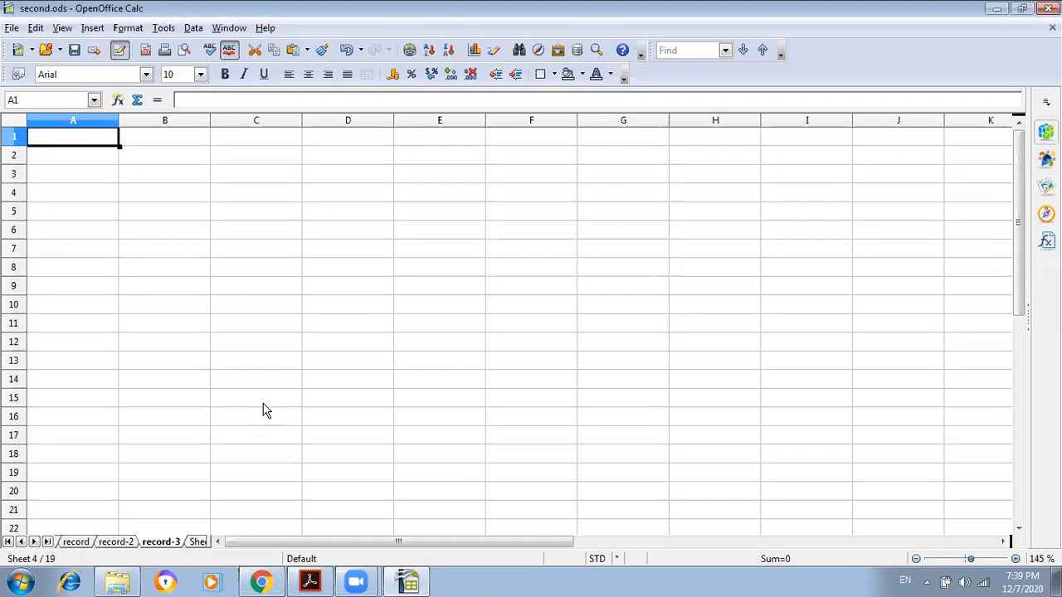
click(264, 402)
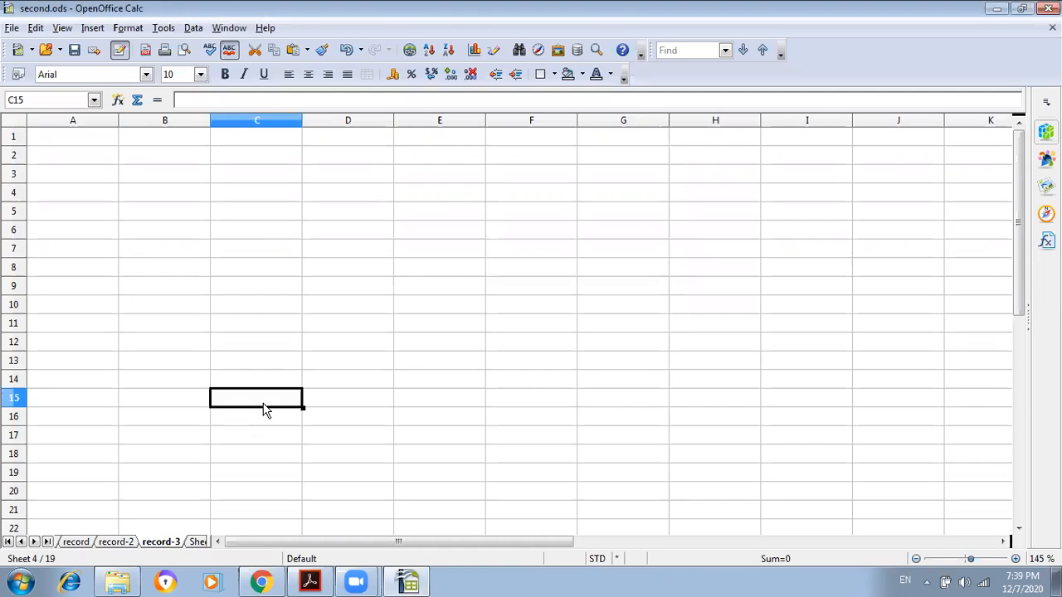
Step: Open the Rename Sheet dialog for record-3 in three different ways and cancel it each time
double_click(170, 546)
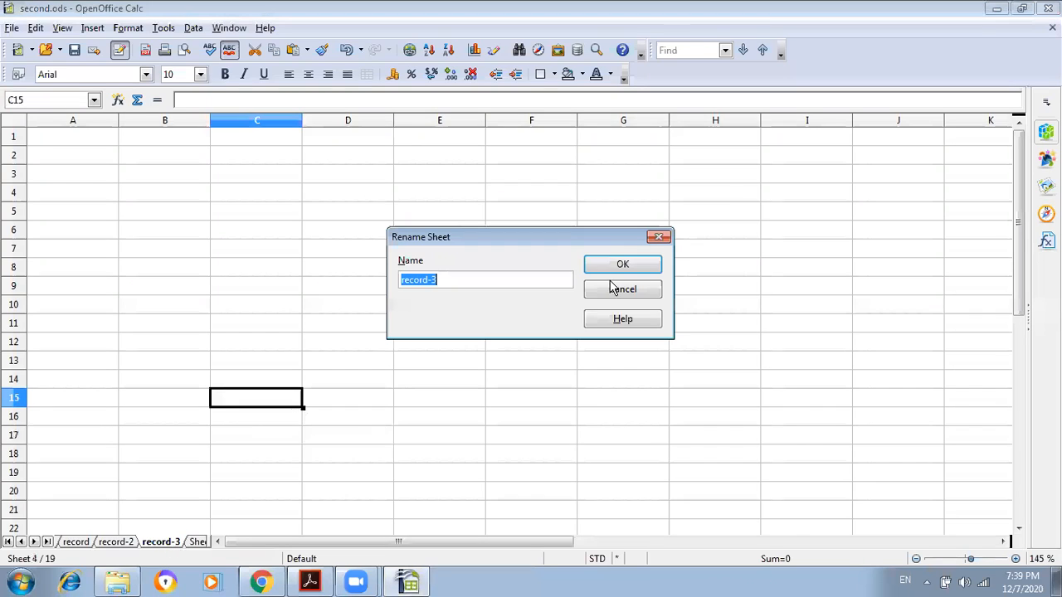
click(655, 239)
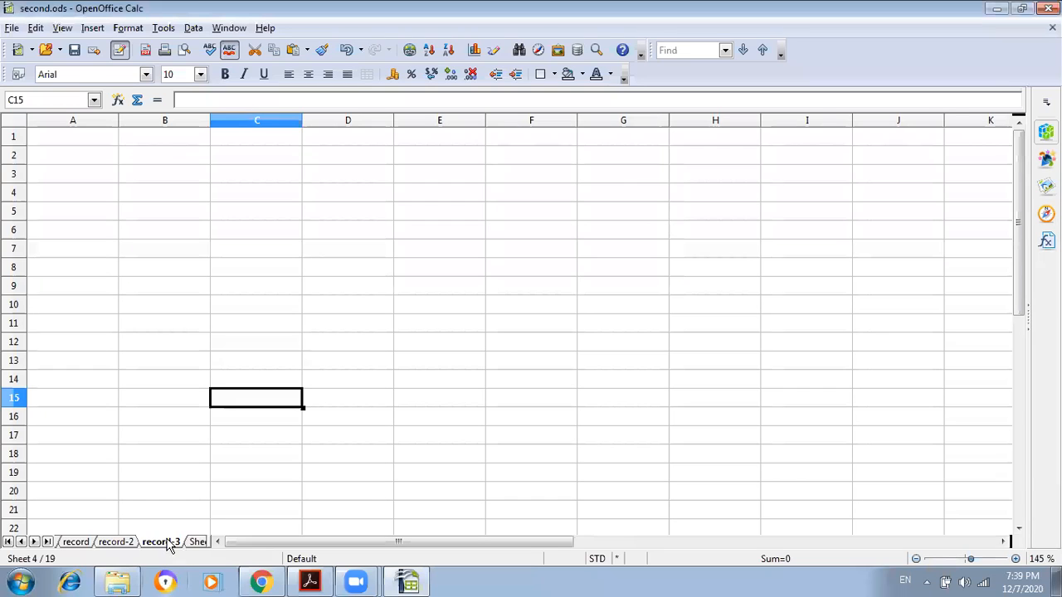
right_click(168, 543)
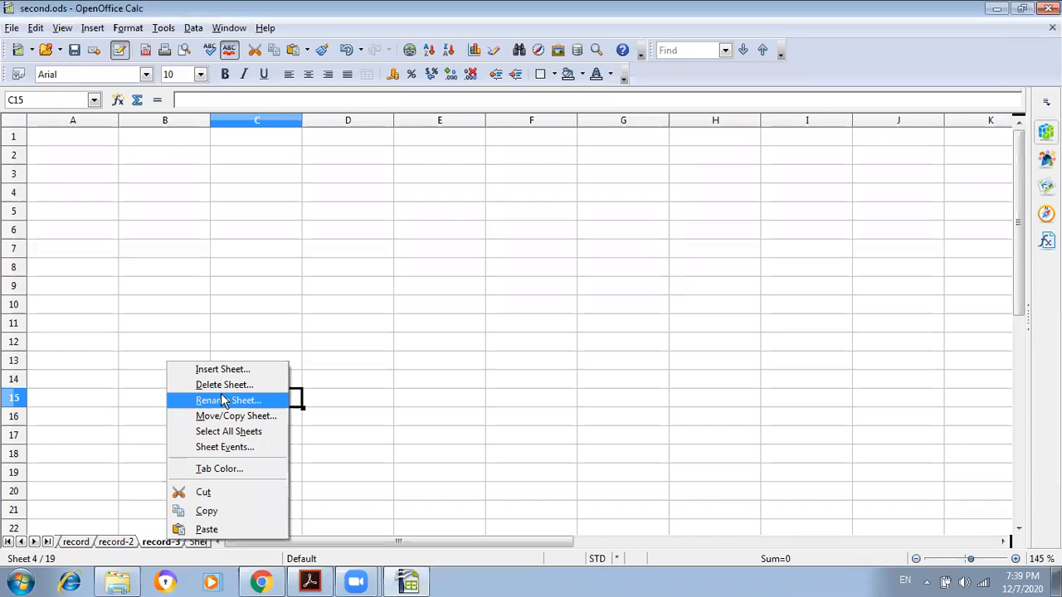
click(223, 400)
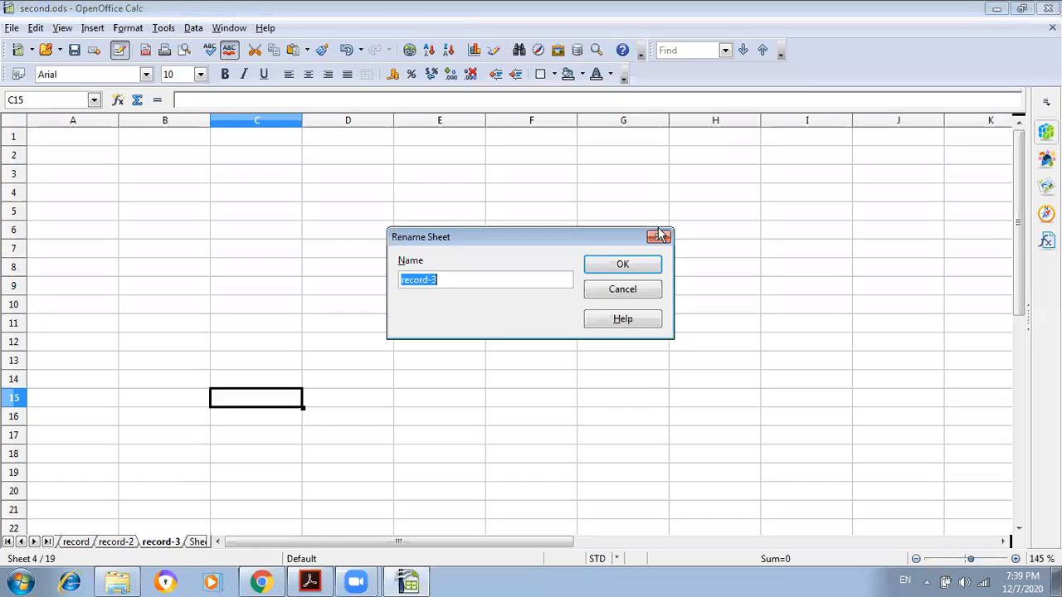
key(Escape)
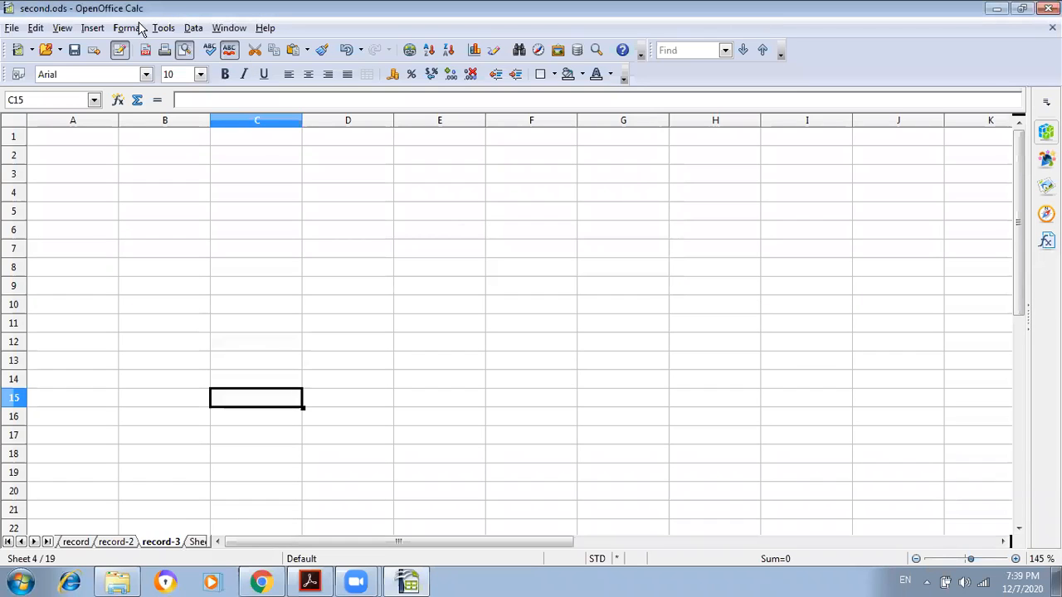
click(140, 29)
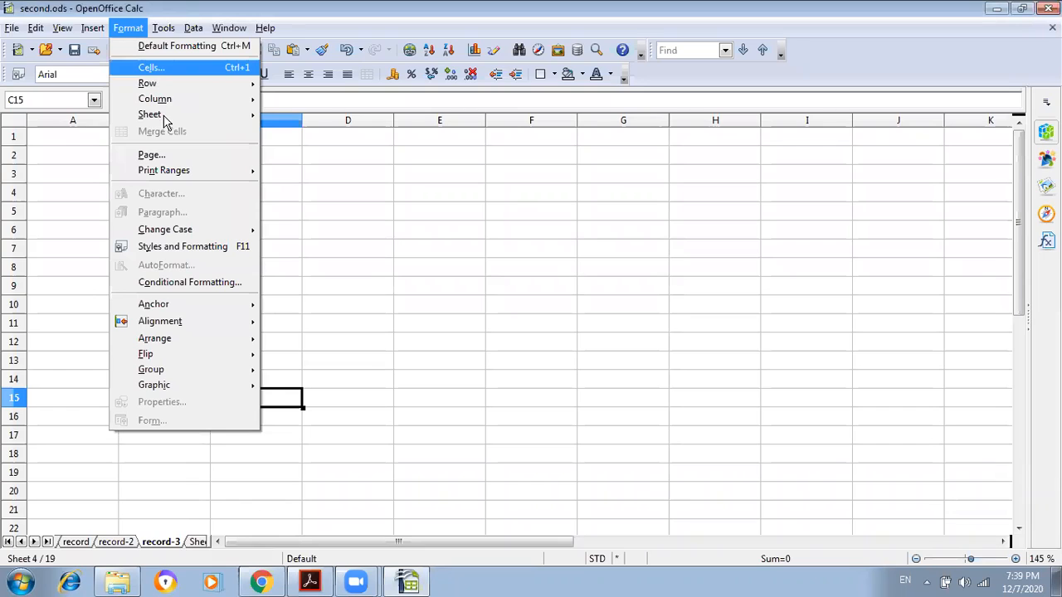
mouse_move(166, 116)
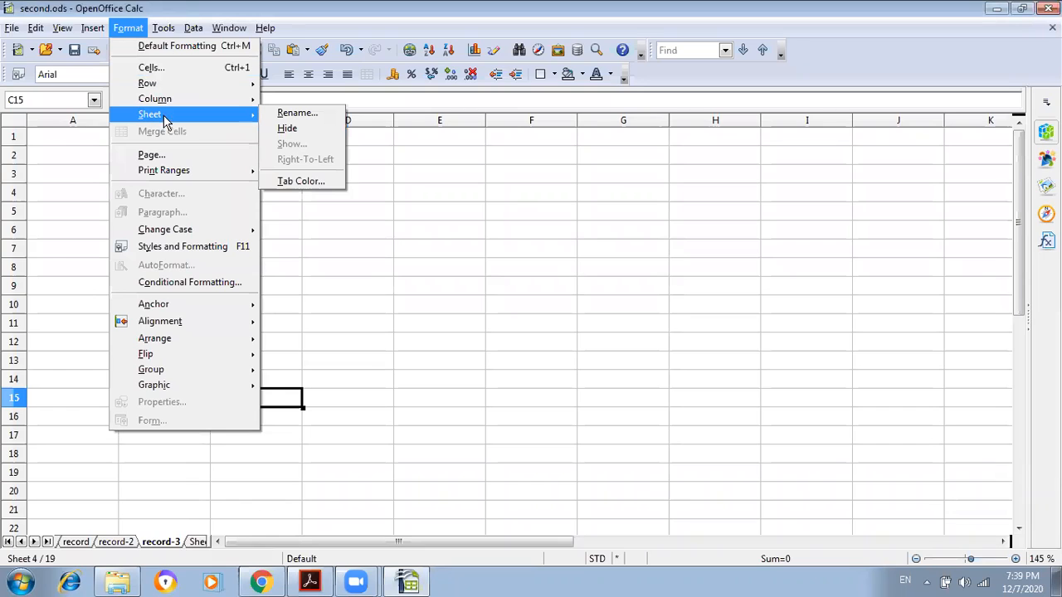
click(292, 113)
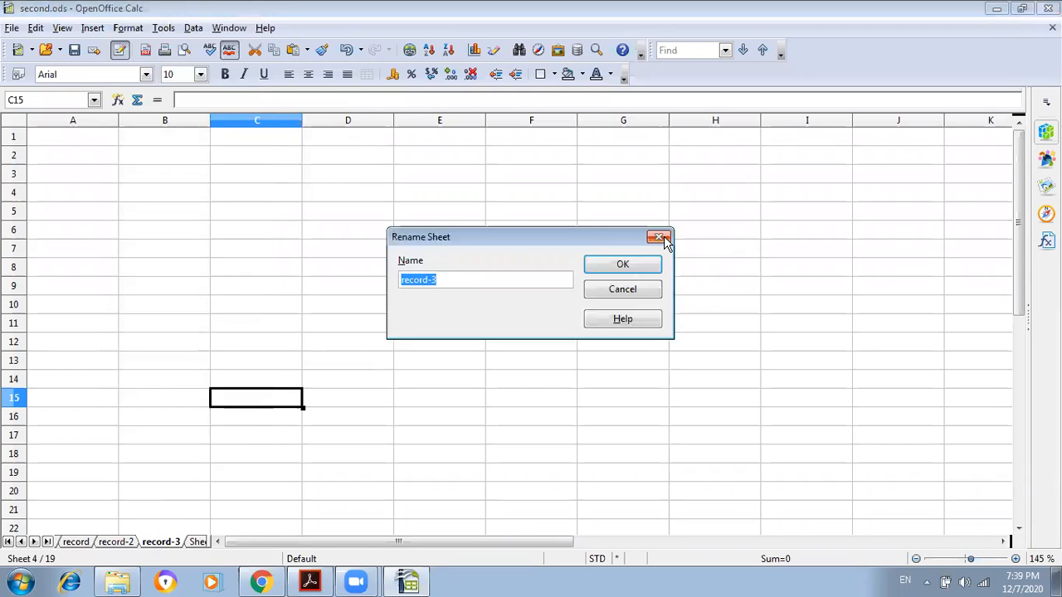
click(660, 239)
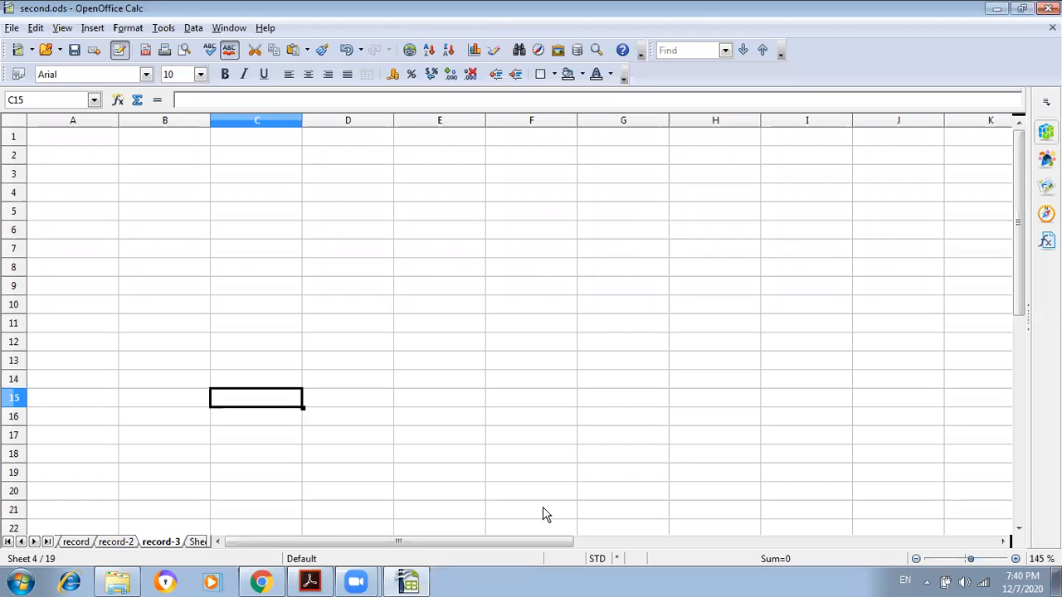
Step: Switch to the PDF in Acrobat Reader and highlight the question "How can we rename a worksheet?" on page 25
key(alt+Tab)
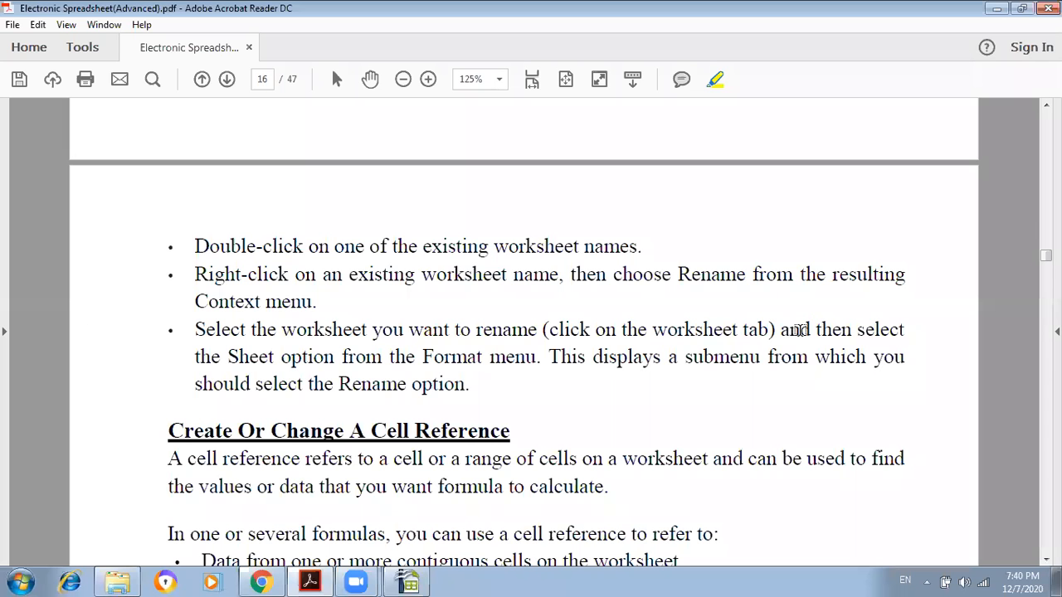
drag(1046, 255, 1046, 338)
scroll(147, 194, up, 3)
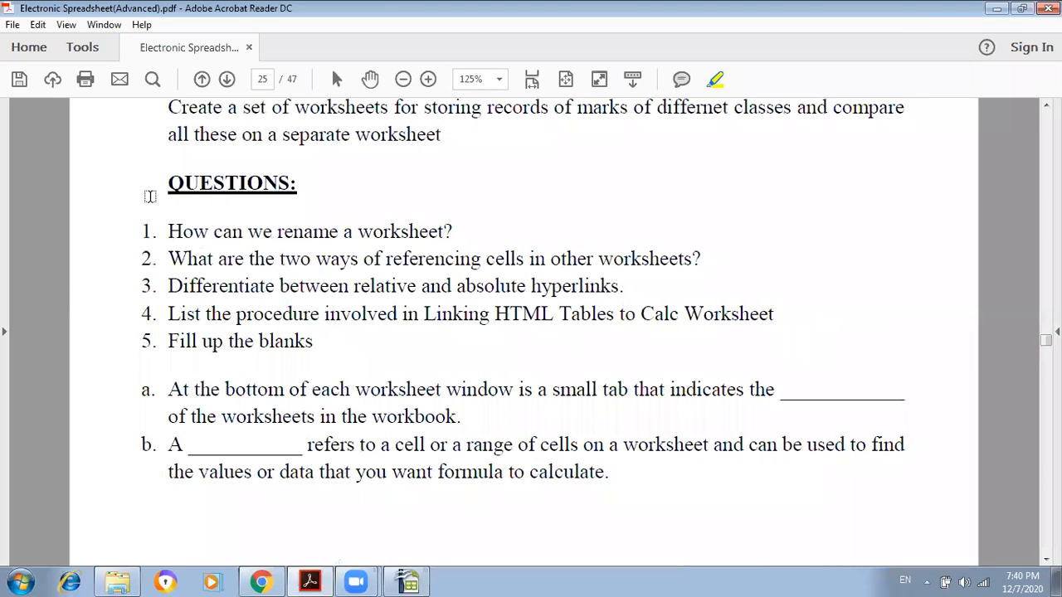
drag(463, 229, 407, 232)
drag(262, 234, 169, 234)
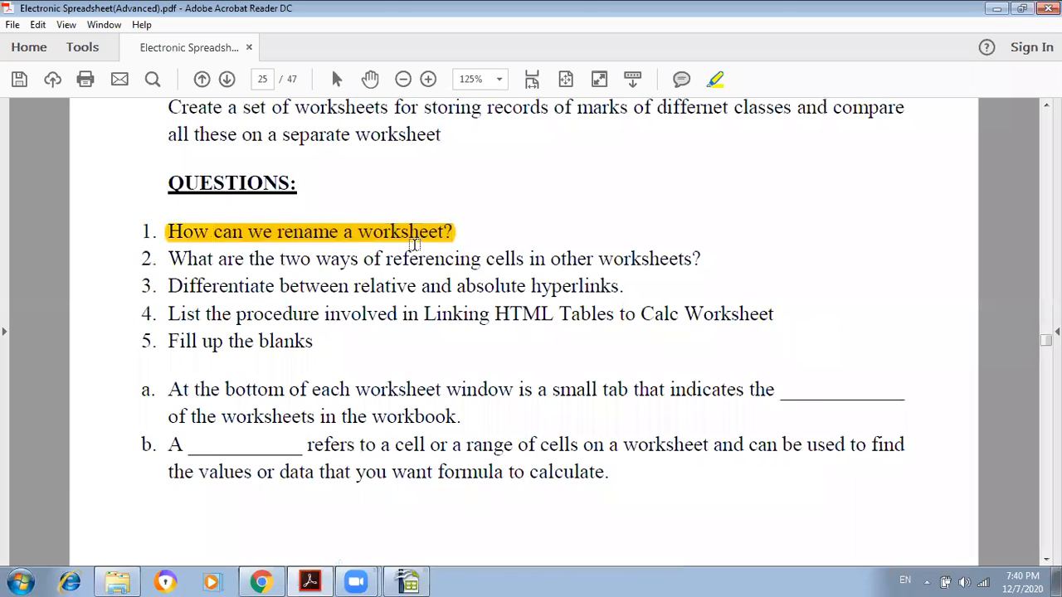